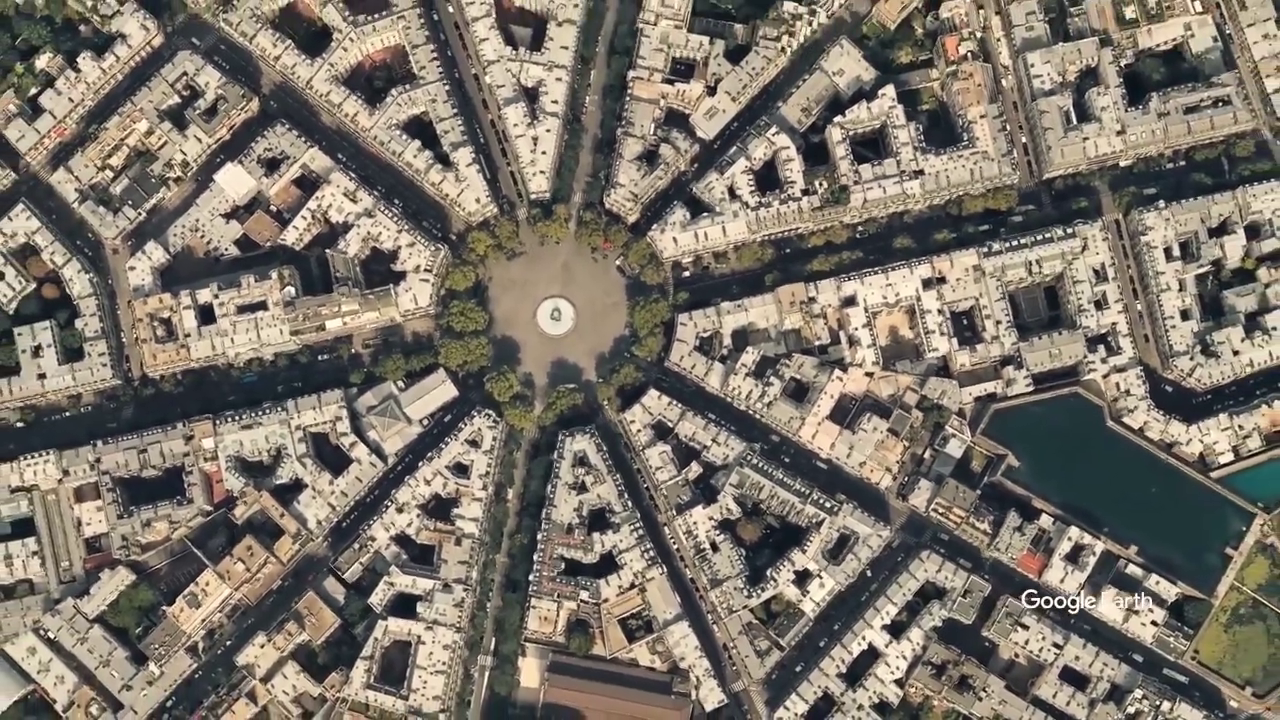
# Search the web for 'google earth studio' and launch the Earth Studio web app from its overview page
pyautogui.write('google e')
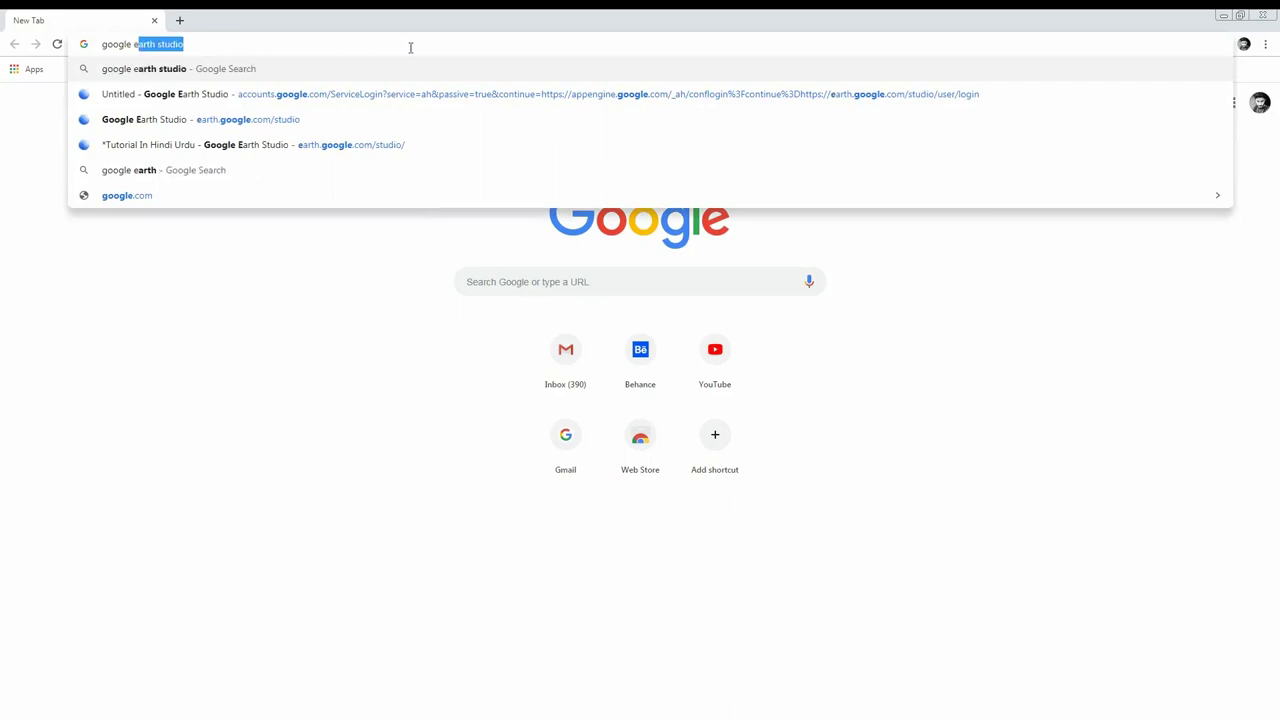
pyautogui.write('arth s')
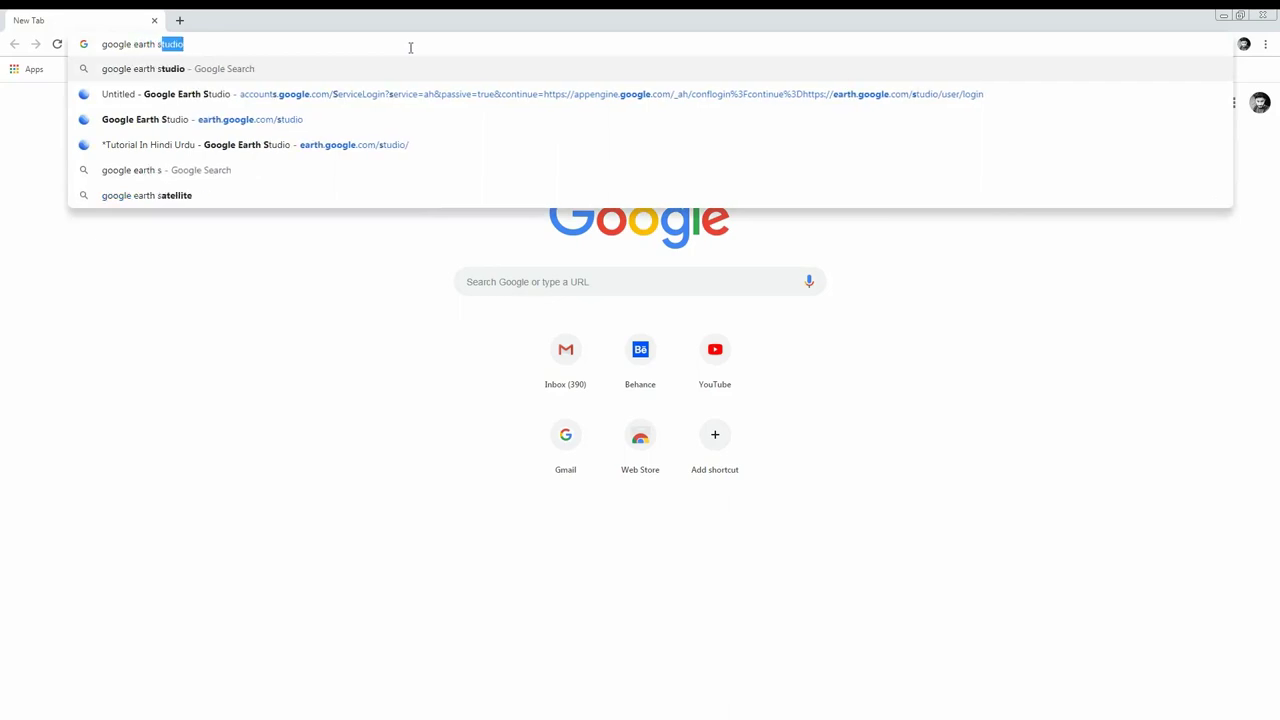
pyautogui.press('Return')
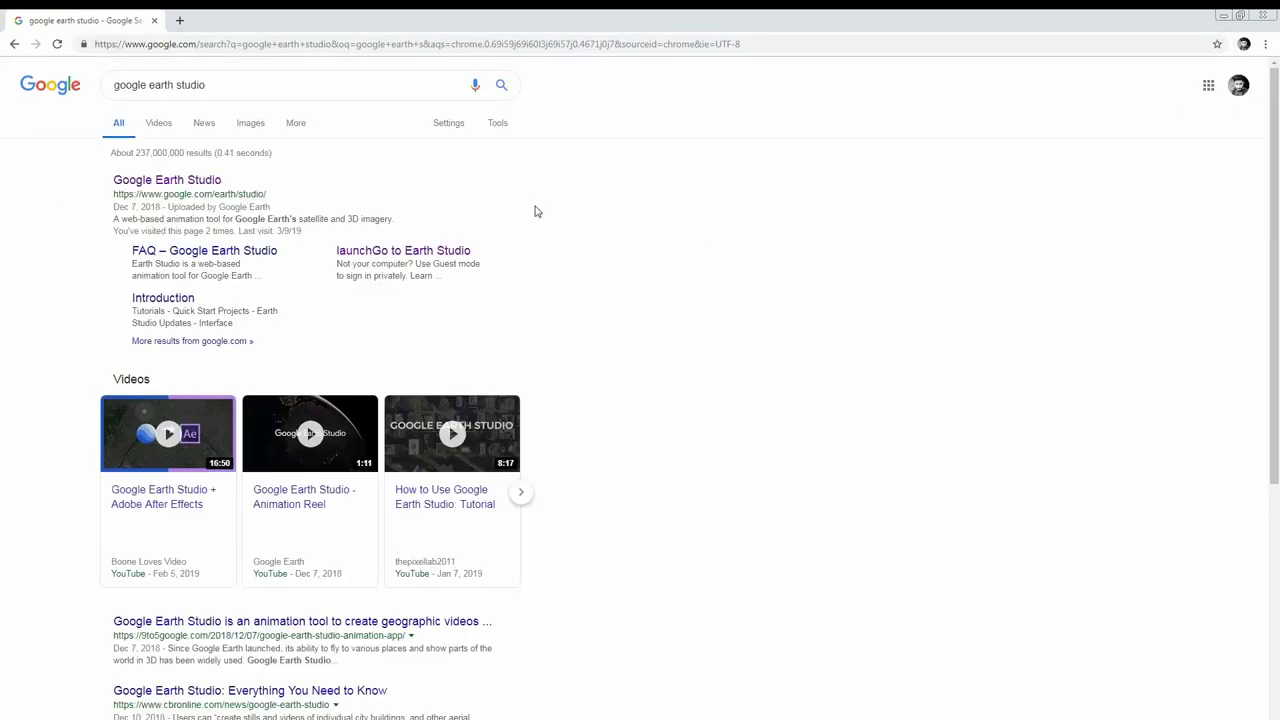
pyautogui.click(199, 183)
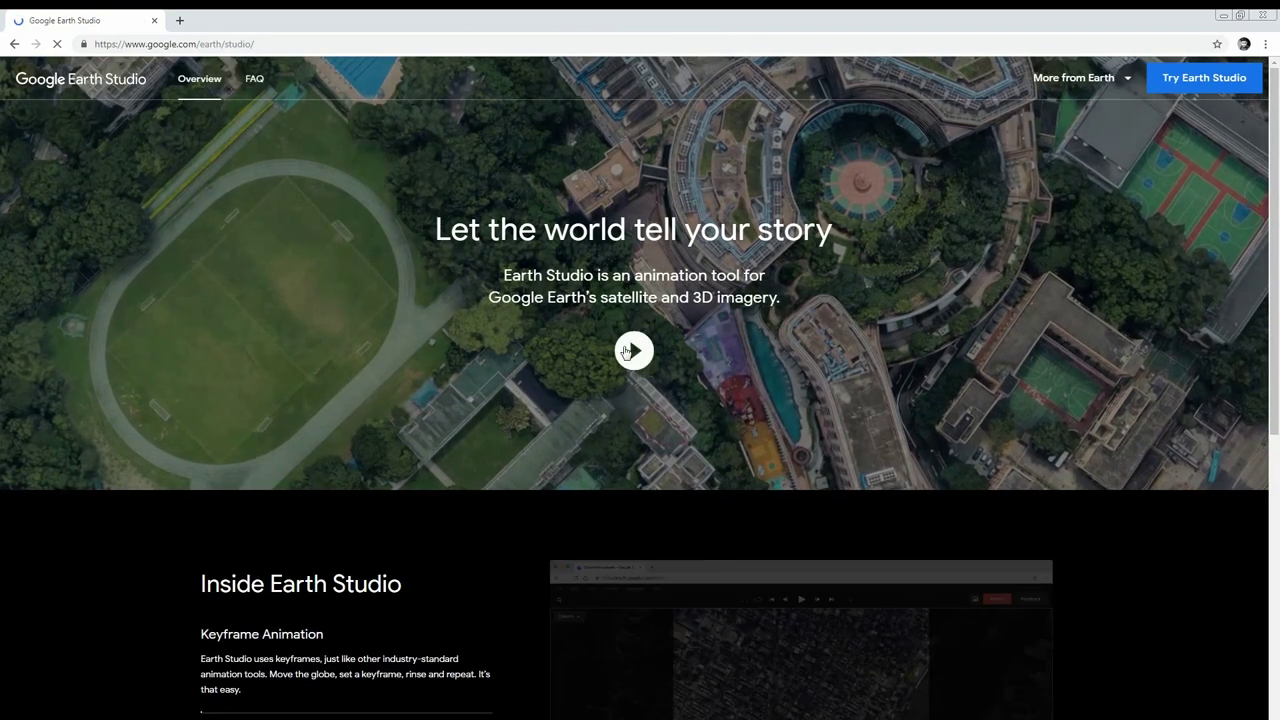
pyautogui.click(1202, 78)
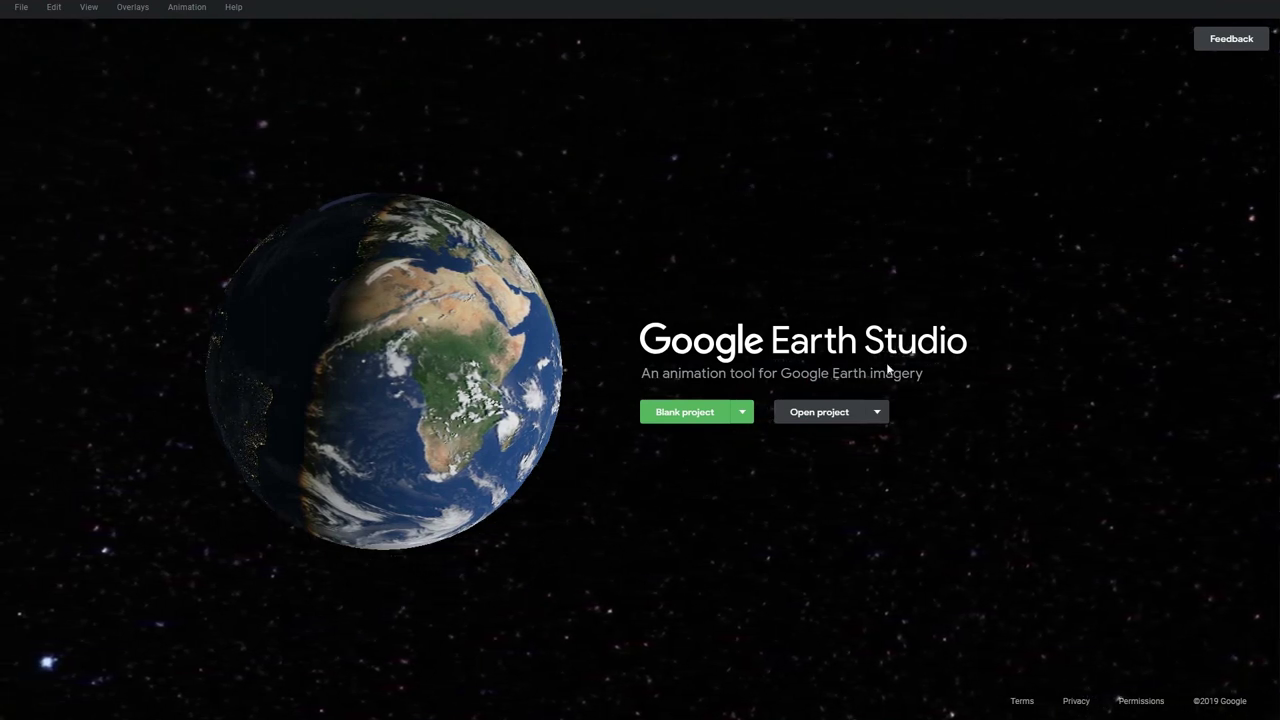
# Create a blank project named 'First' at 1920×1080, 450 frames, 30 FPS
pyautogui.click(694, 416)
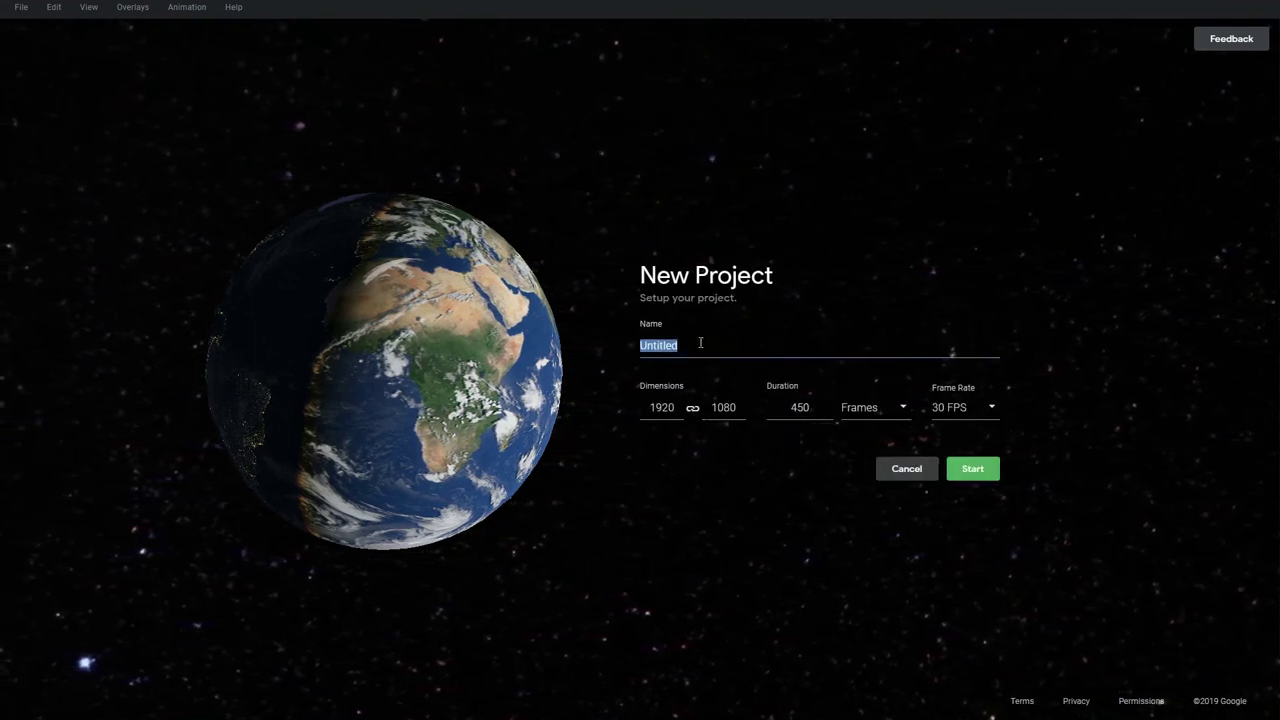
pyautogui.write('Fir')
pyautogui.write('s')
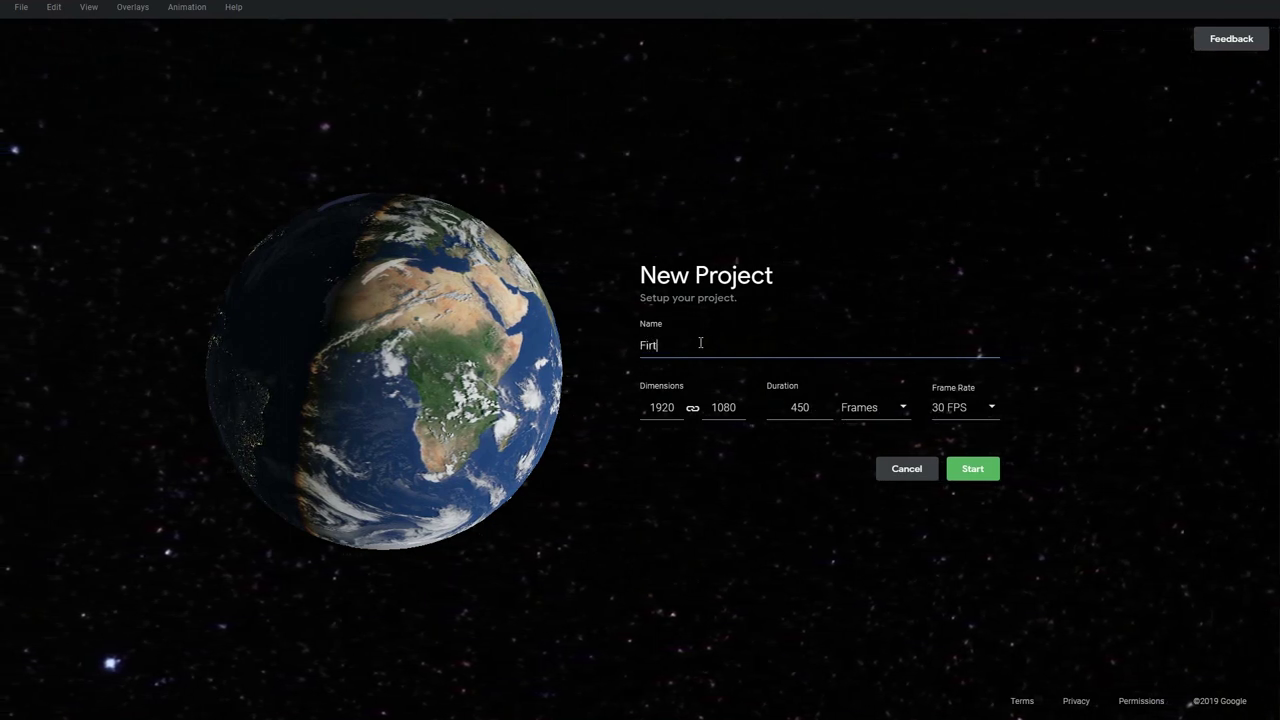
pyautogui.write('t')
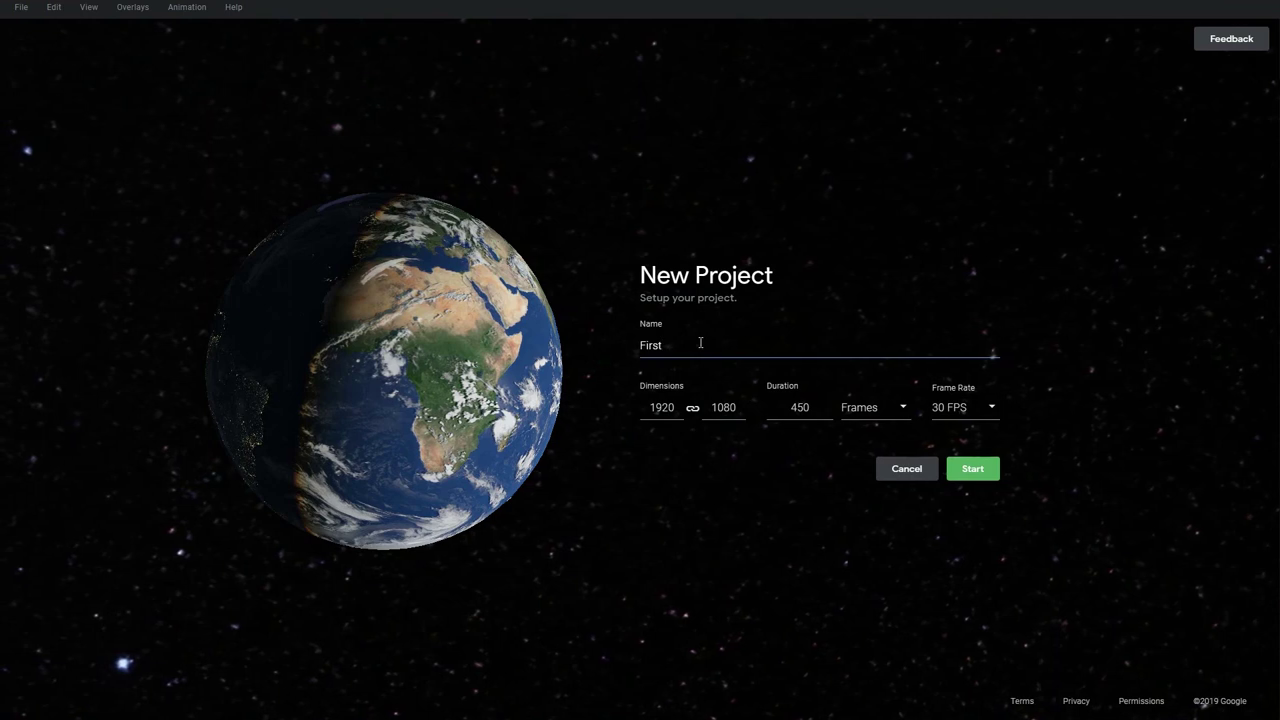
pyautogui.click(977, 477)
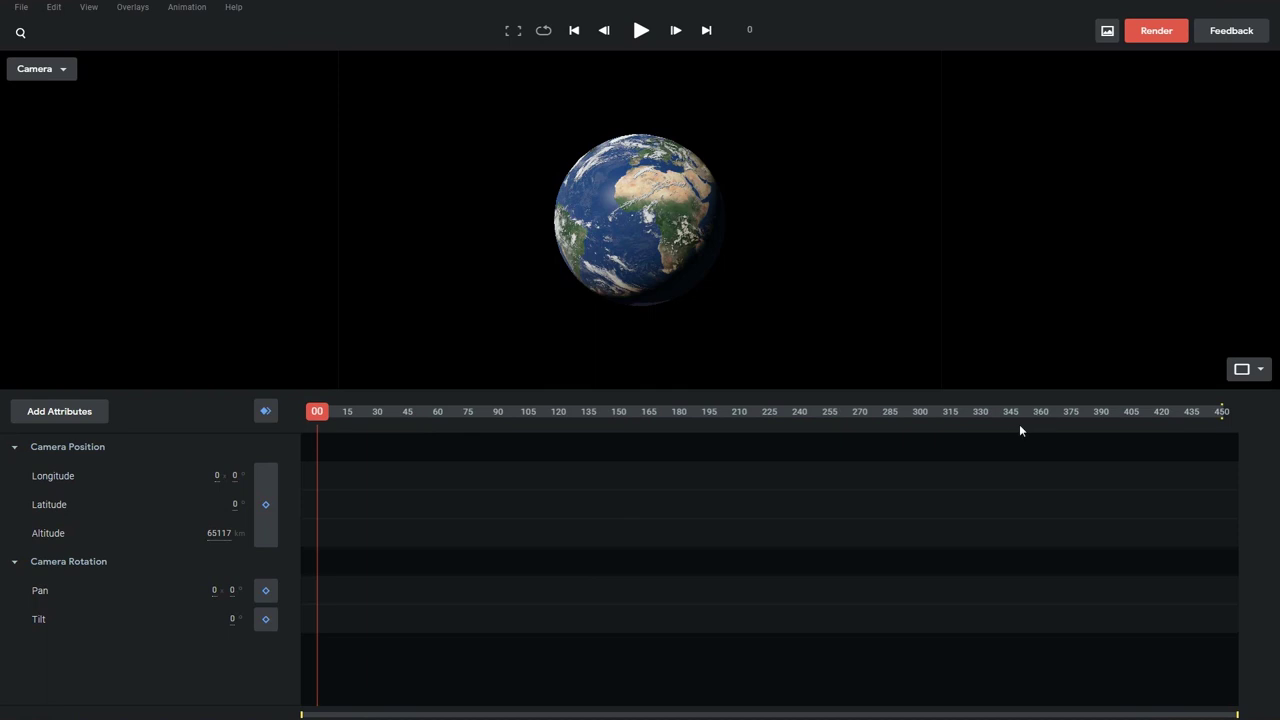
# Rotate the globe to center on India and the Indian Ocean, and keyframe the camera at frame 0
pyautogui.moveTo(584, 219); pyautogui.dragTo(643, 209)
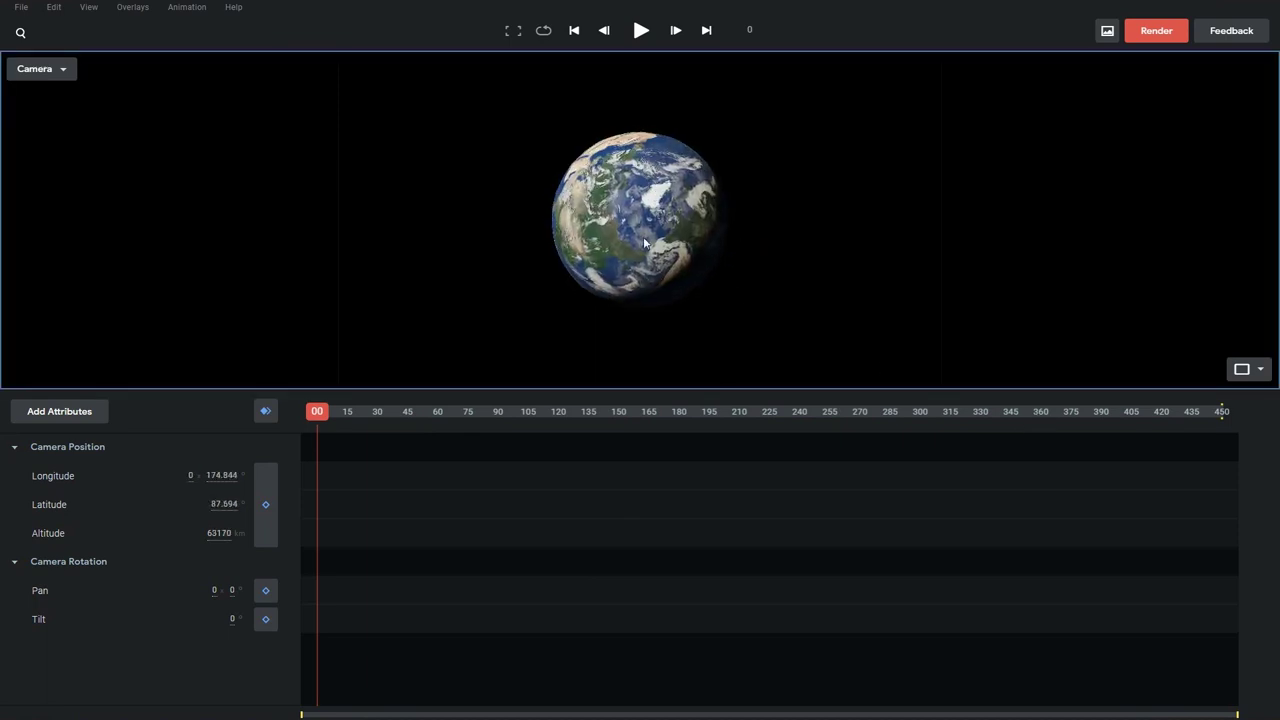
pyautogui.scroll(5, 643, 208)
pyautogui.scroll(-2, 686, 220)
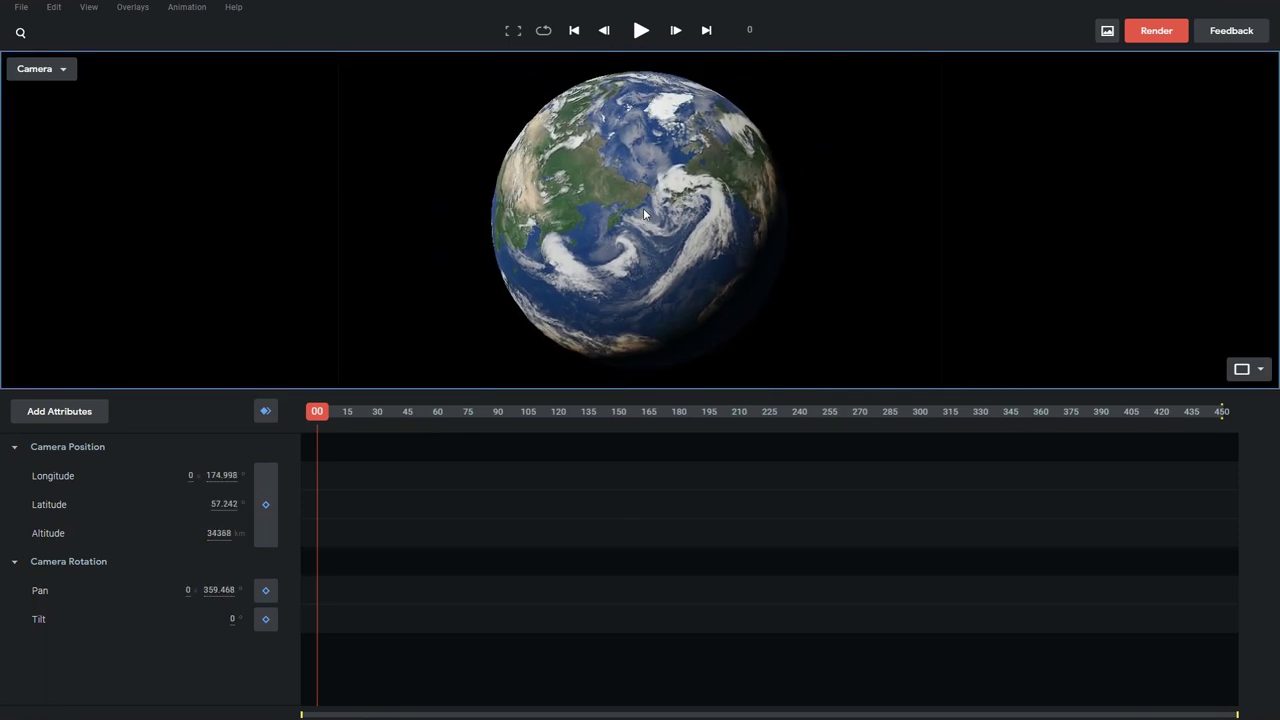
pyautogui.moveTo(686, 220)
pyautogui.mouseDown()
pyautogui.moveTo(708, 206)
pyautogui.moveTo(675, 328)
pyautogui.mouseUp()
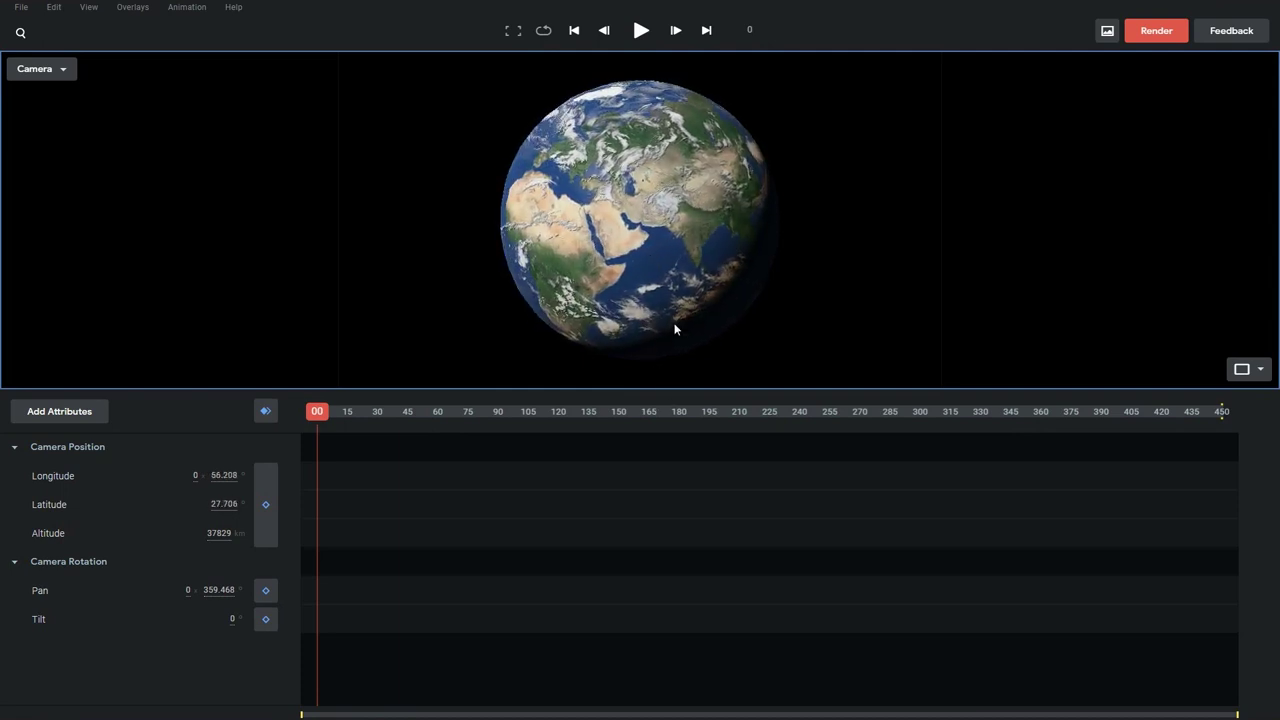
pyautogui.moveTo(671, 238); pyautogui.dragTo(631, 307)
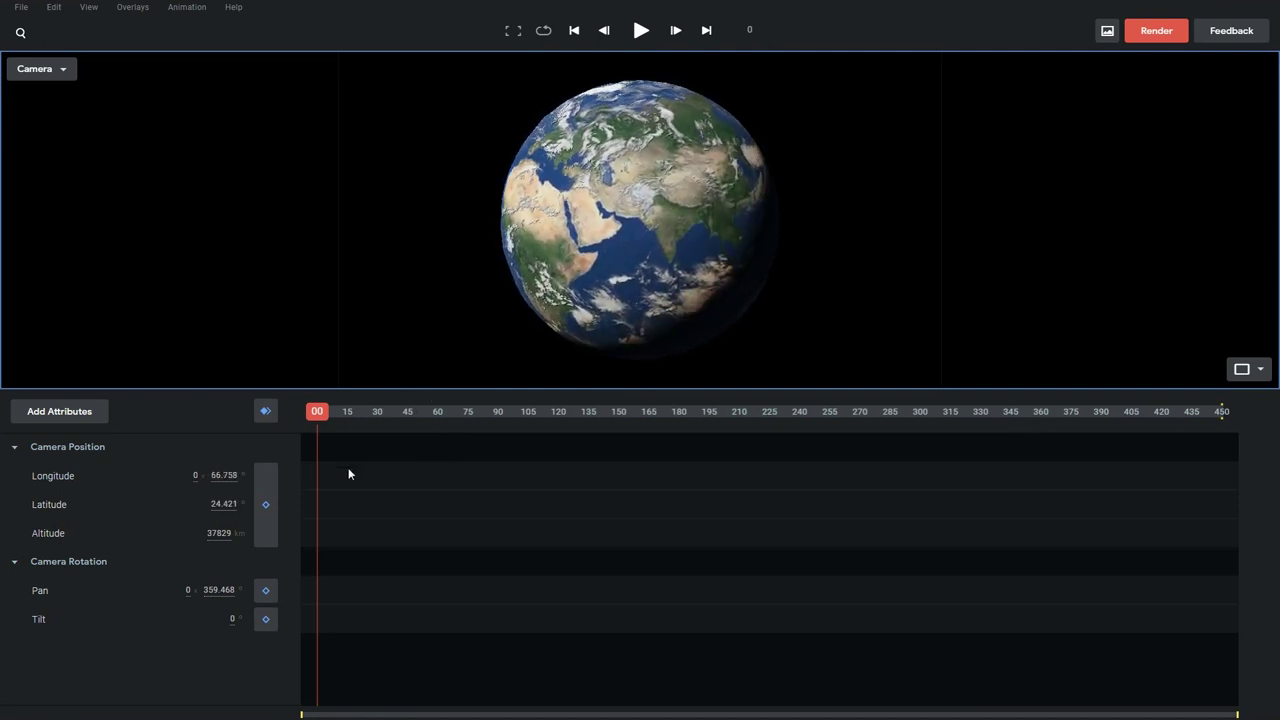
pyautogui.click(266, 412)
# At frame 210, turn the globe toward East Asia and Australia, keyframe it, and play the animation
pyautogui.moveTo(316, 412); pyautogui.dragTo(741, 422)
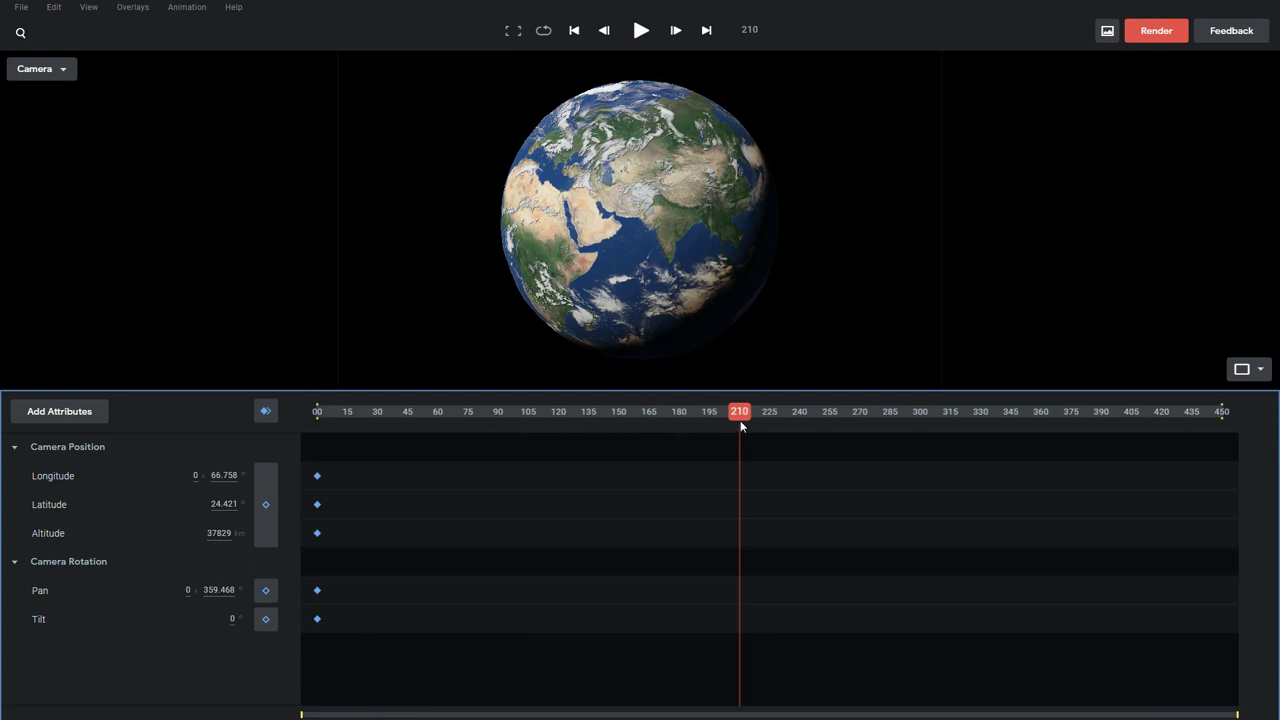
pyautogui.moveTo(726, 246)
pyautogui.mouseDown()
pyautogui.moveTo(681, 239)
pyautogui.moveTo(620, 254)
pyautogui.mouseUp()
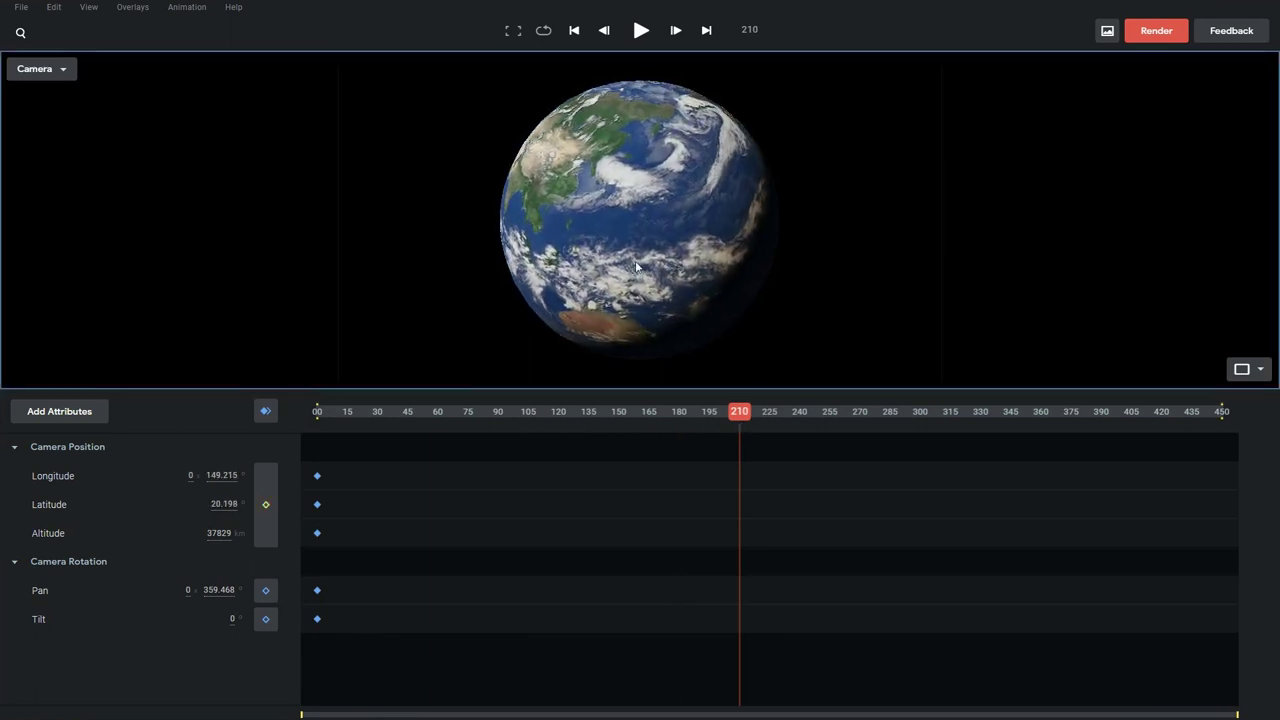
pyautogui.click(265, 413)
pyautogui.moveTo(747, 413); pyautogui.dragTo(305, 413)
pyautogui.press('space')
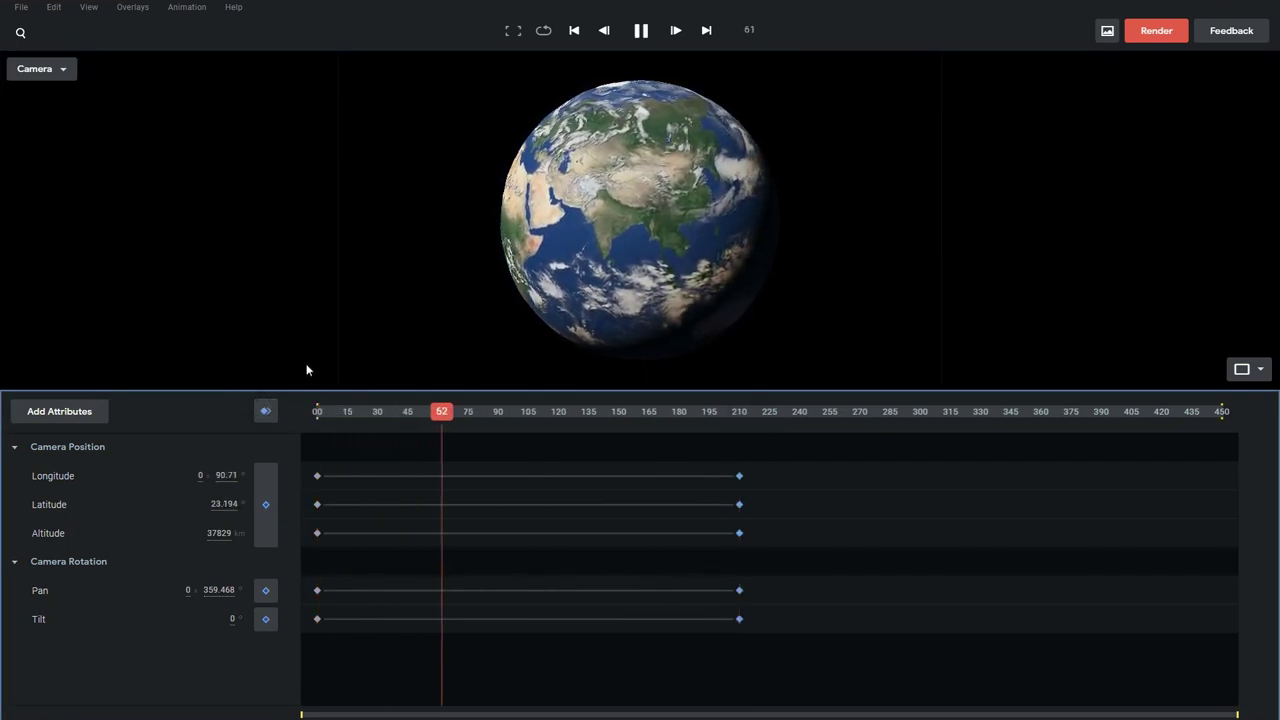
# Search 'eifel', fly to Eiffel Tower, Champ de Mars, and tilt the camera to 53.487° at 585 m
pyautogui.click(86, 31)
pyautogui.write('e')
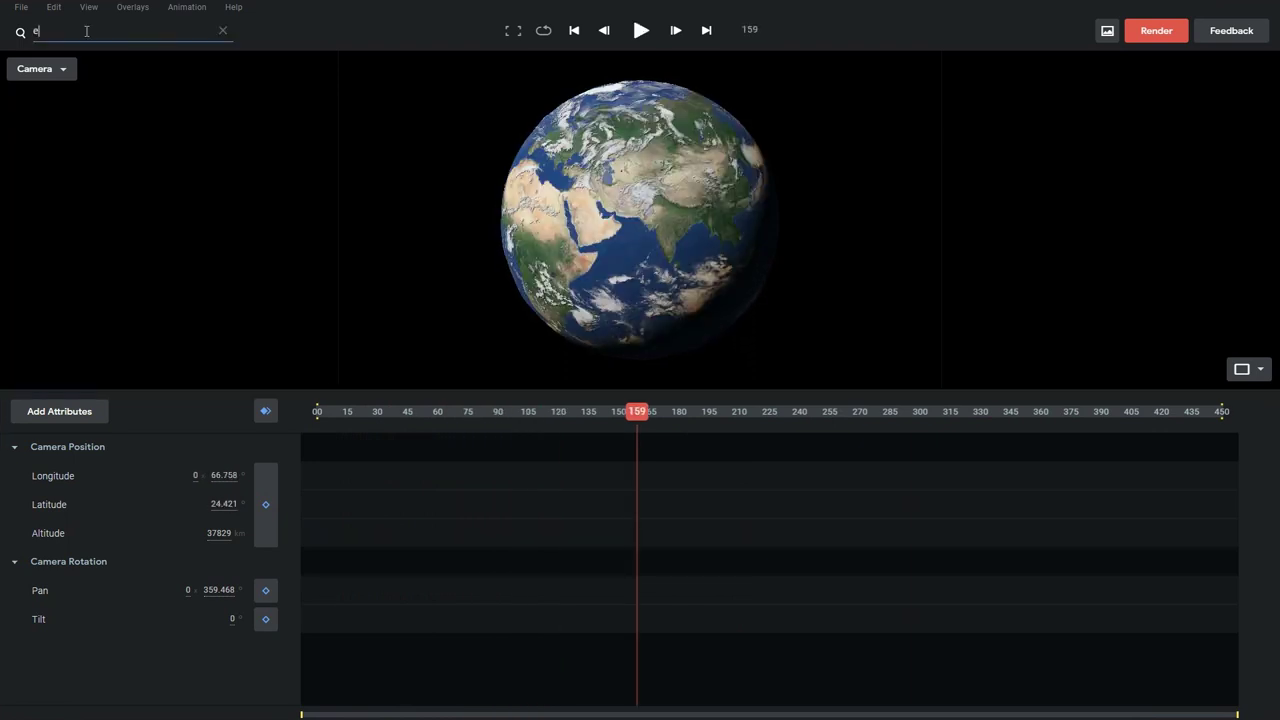
pyautogui.write('i')
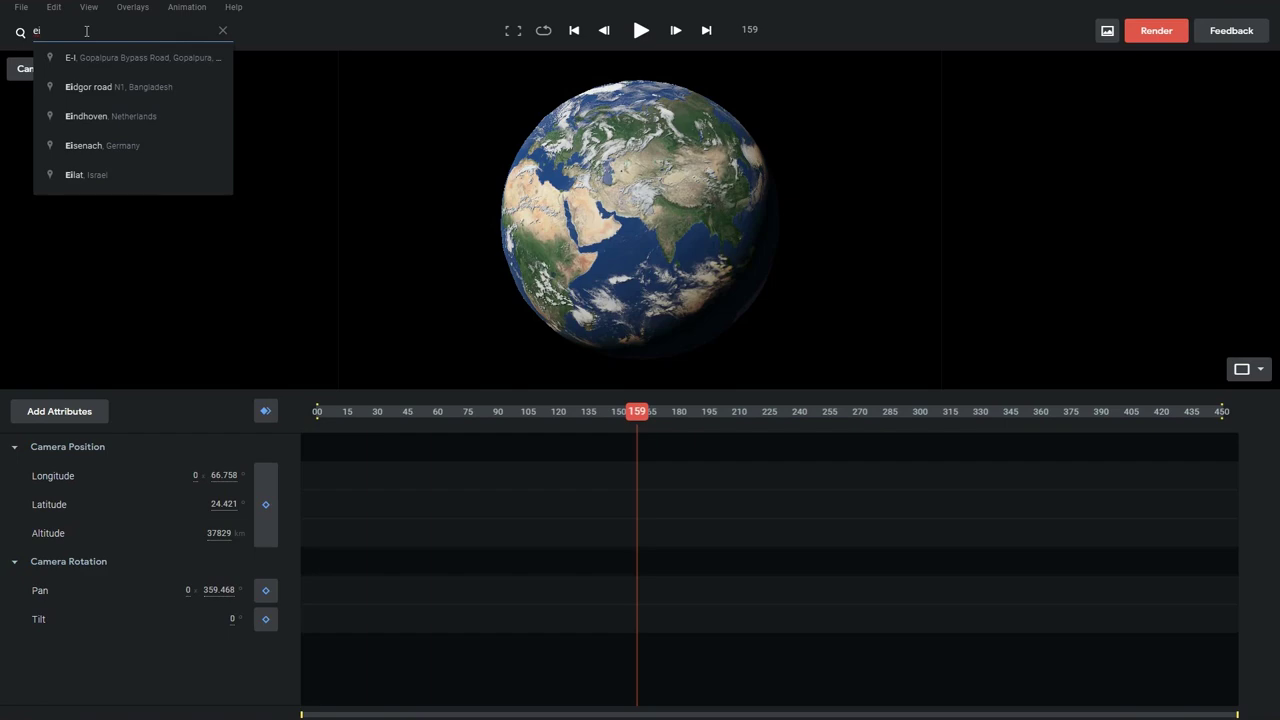
pyautogui.write('fel')
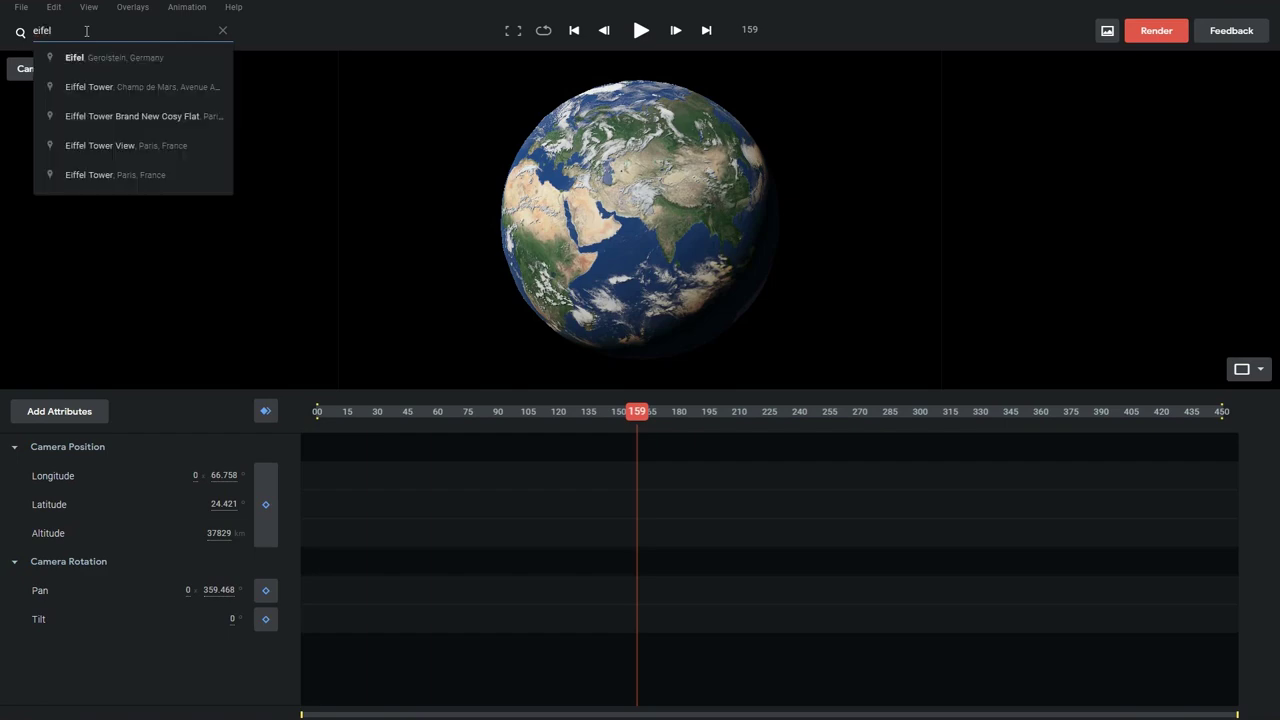
pyautogui.click(102, 87)
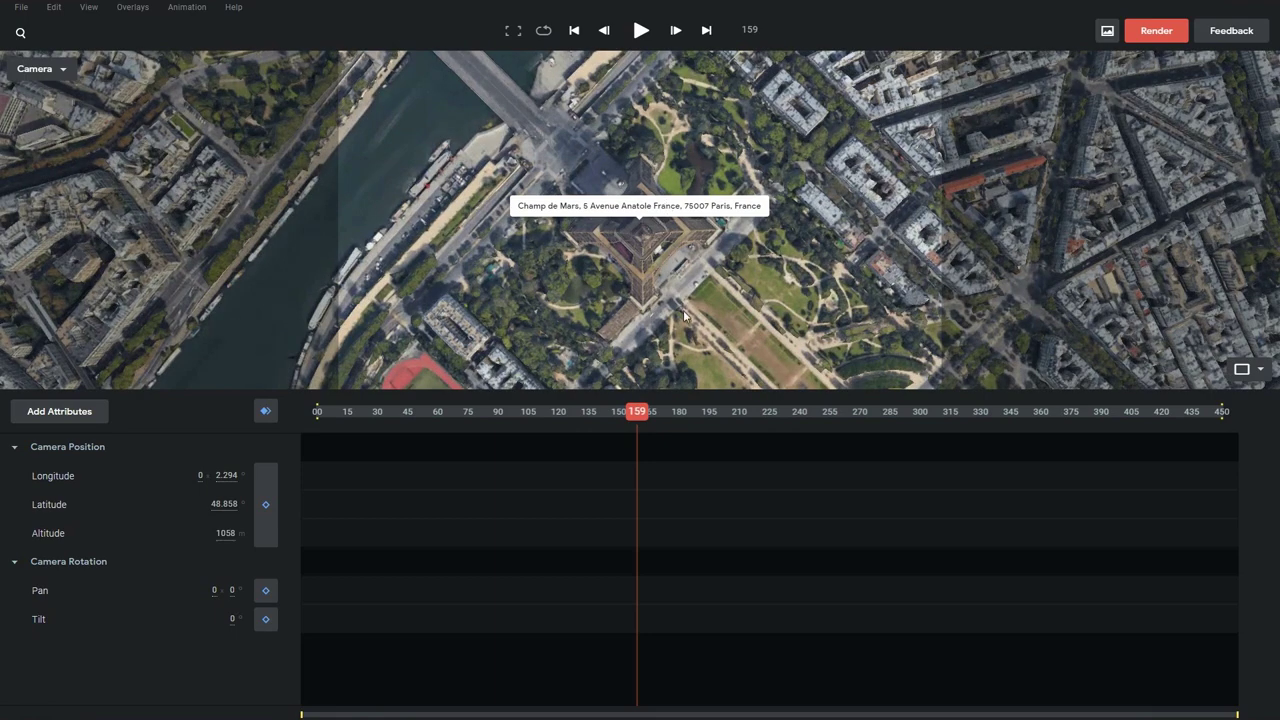
pyautogui.moveTo(685, 316); pyautogui.dragTo(684, 224)
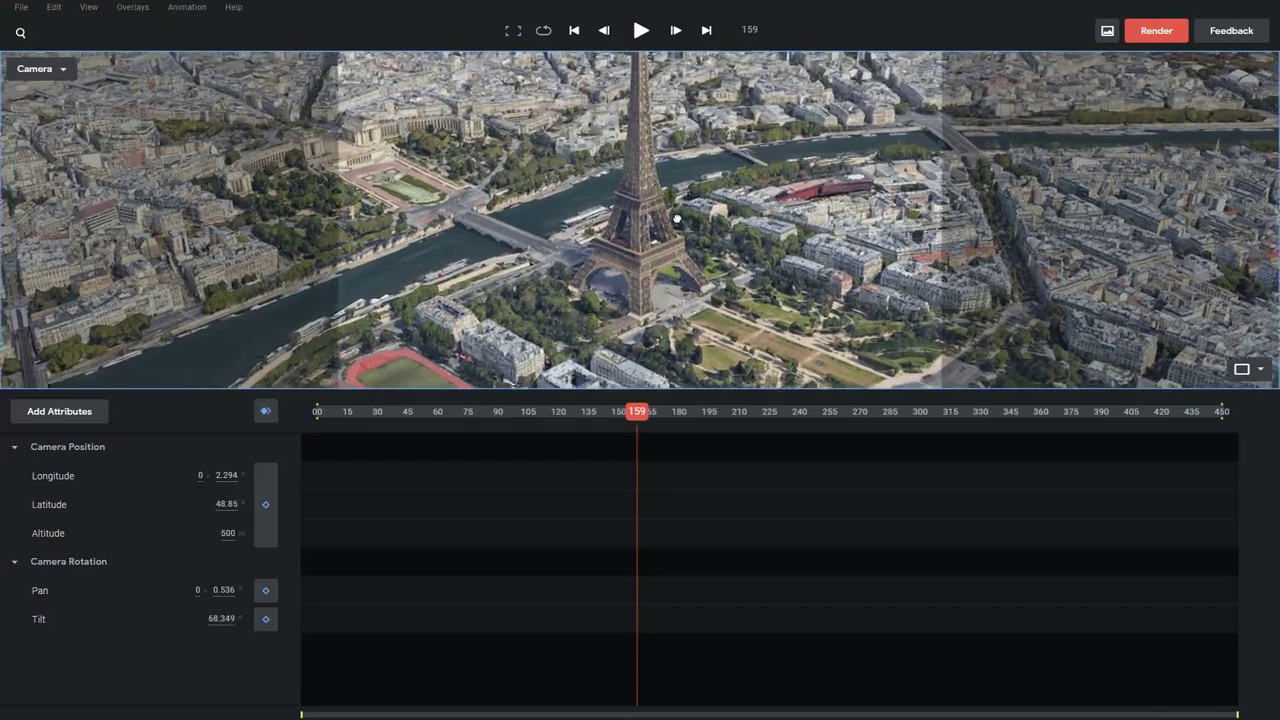
# Frame the Eiffel Tower and set the starting camera keyframes at frame 0
pyautogui.scroll(3, 677, 270)
pyautogui.moveTo(677, 270); pyautogui.dragTo(640, 250)
pyautogui.click(317, 411)
pyautogui.click(265, 411)
# Orbit around the tower, keyframe it at frame 197, preview the fly-around, and select the ending keyframes
pyautogui.moveTo(317, 411); pyautogui.dragTo(714, 407)
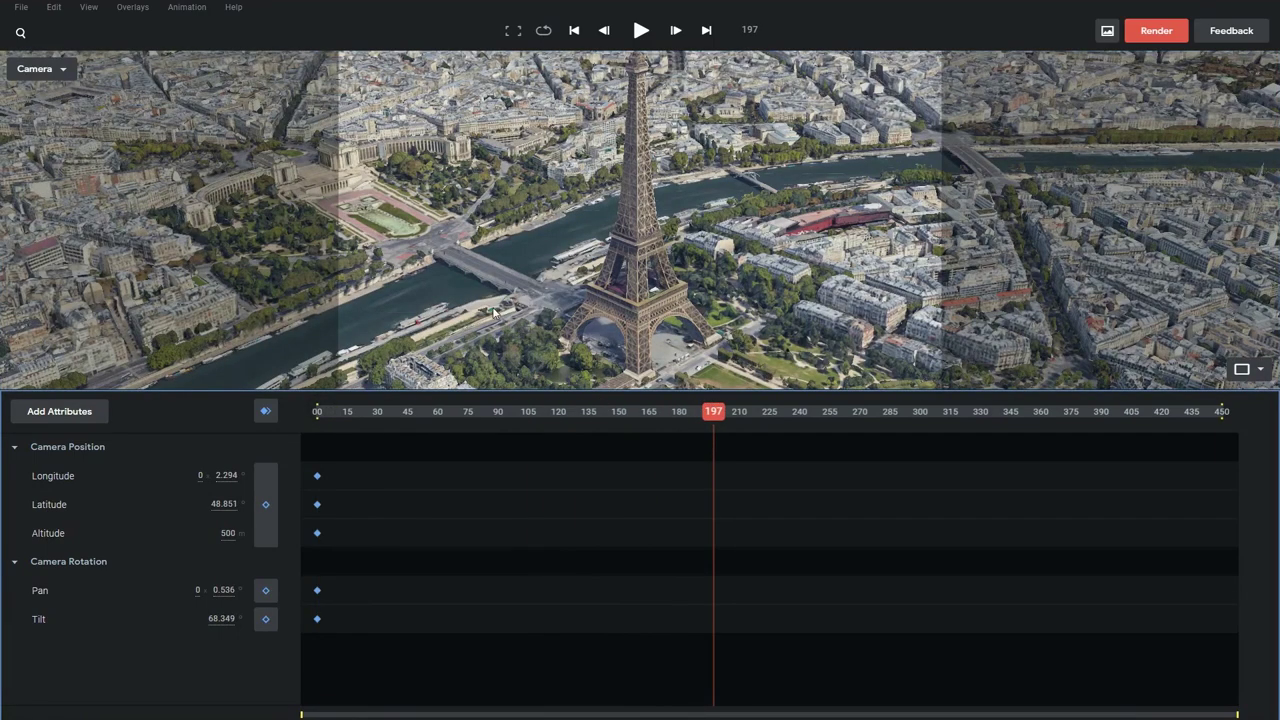
pyautogui.moveTo(492, 307)
pyautogui.mouseDown()
pyautogui.moveTo(638, 300)
pyautogui.moveTo(678, 276)
pyautogui.mouseUp()
pyautogui.click(265, 411)
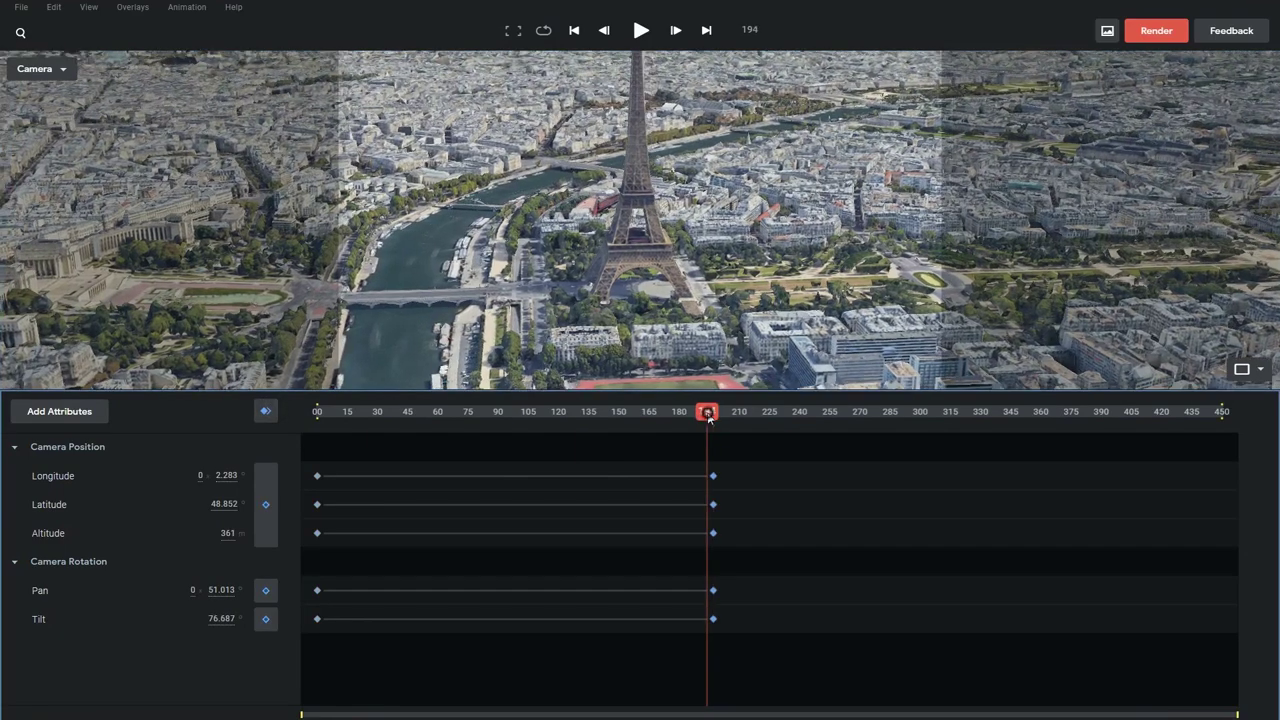
pyautogui.moveTo(703, 421); pyautogui.dragTo(266, 414)
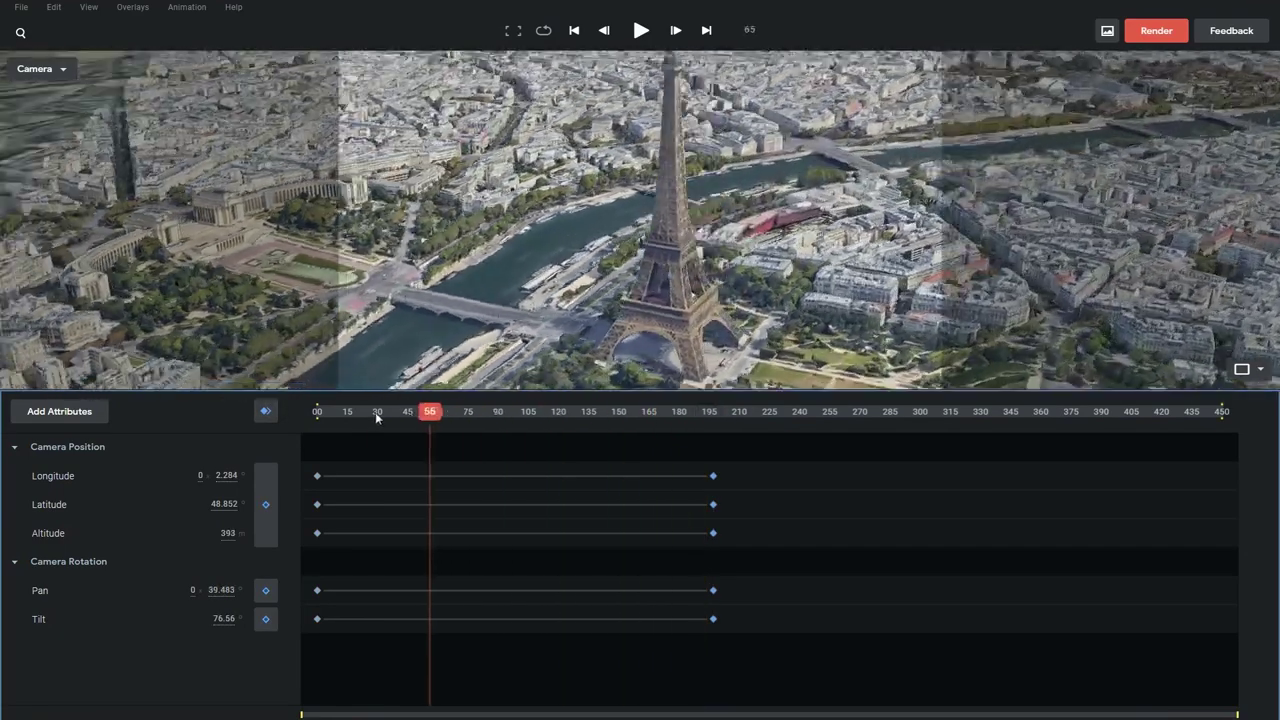
pyautogui.press('space')
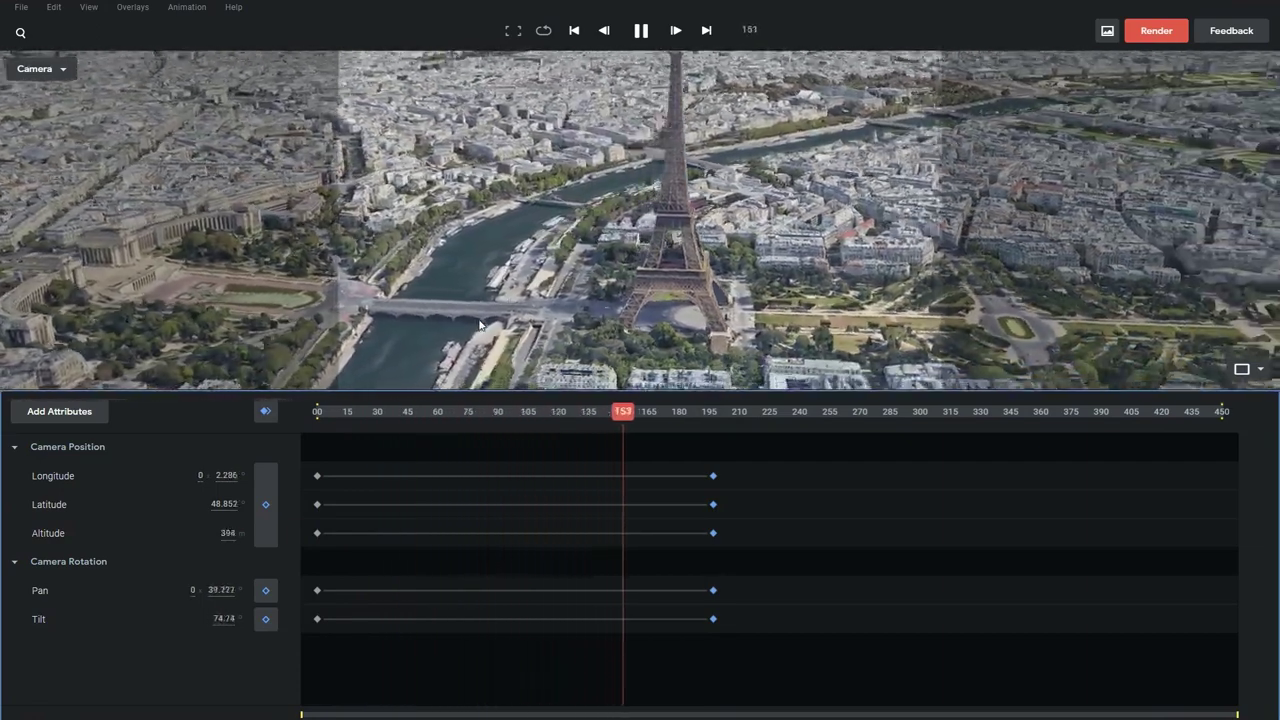
pyautogui.press('space')
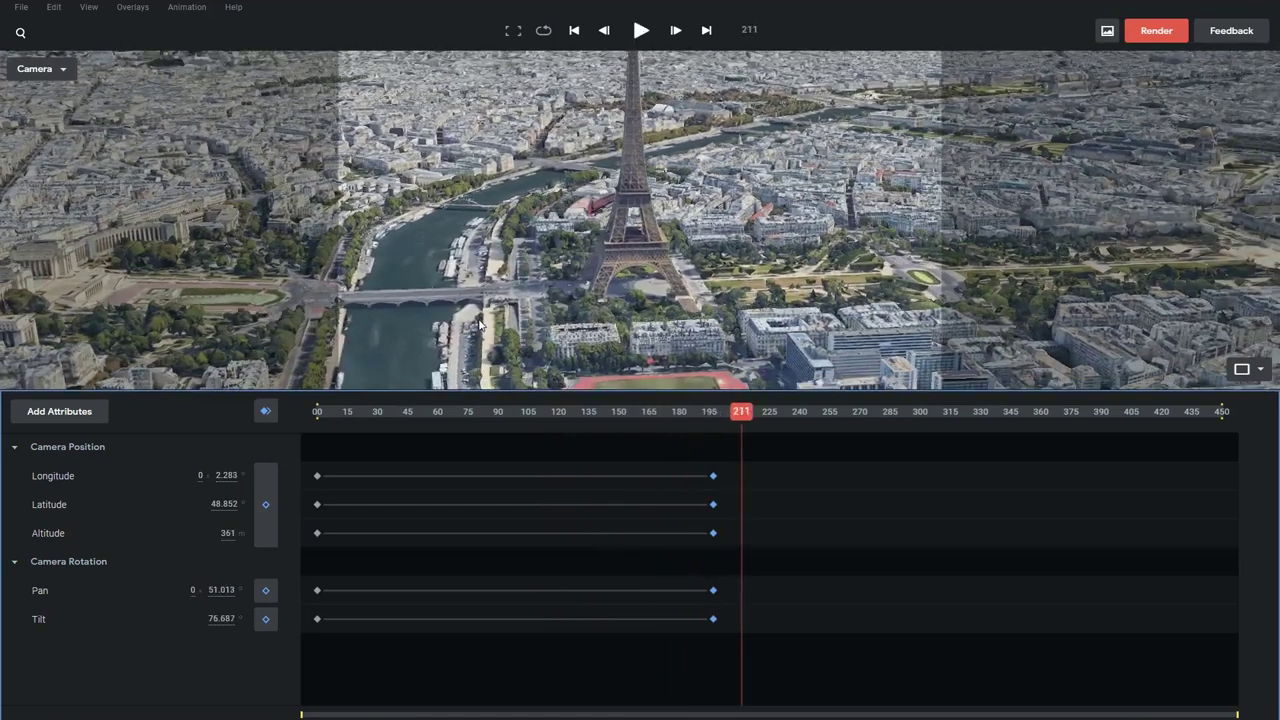
pyautogui.moveTo(698, 566); pyautogui.dragTo(680, 585)
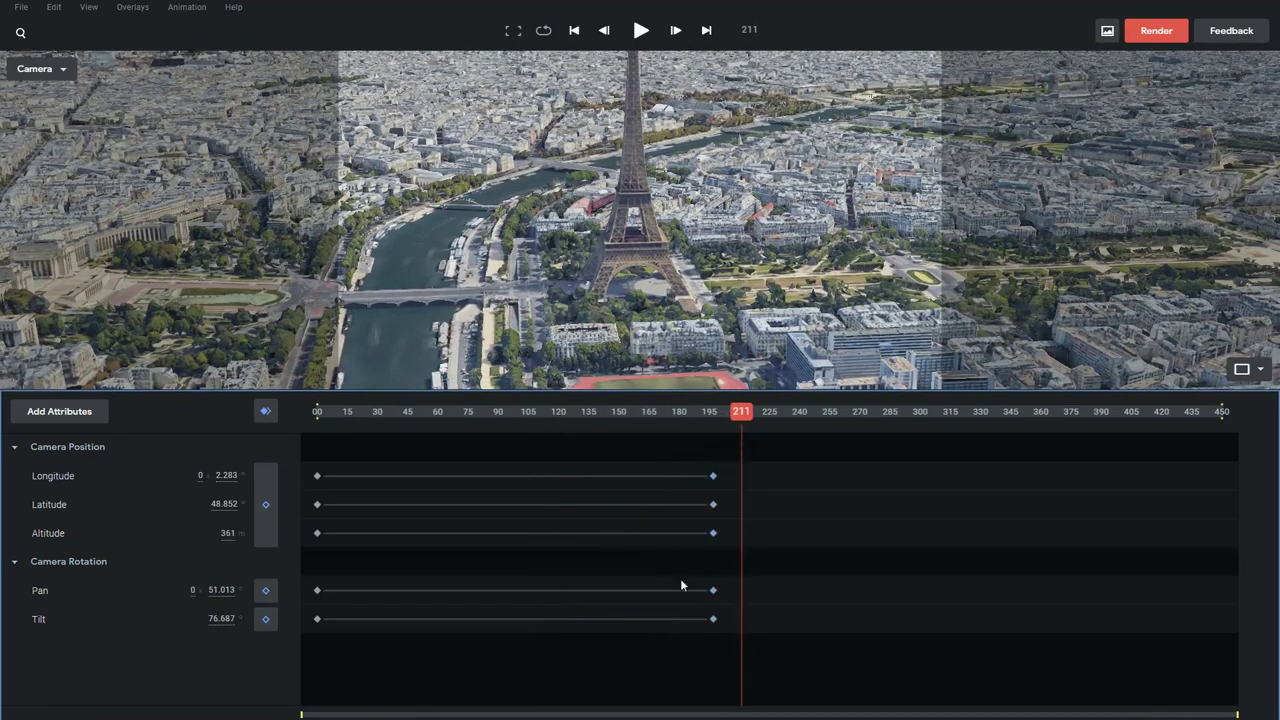
# Auto-ease the ending keyframes, lengthen the Longitude Bezier ease, then rewind and delete the camera keyframes
pyautogui.rightClick(715, 479)
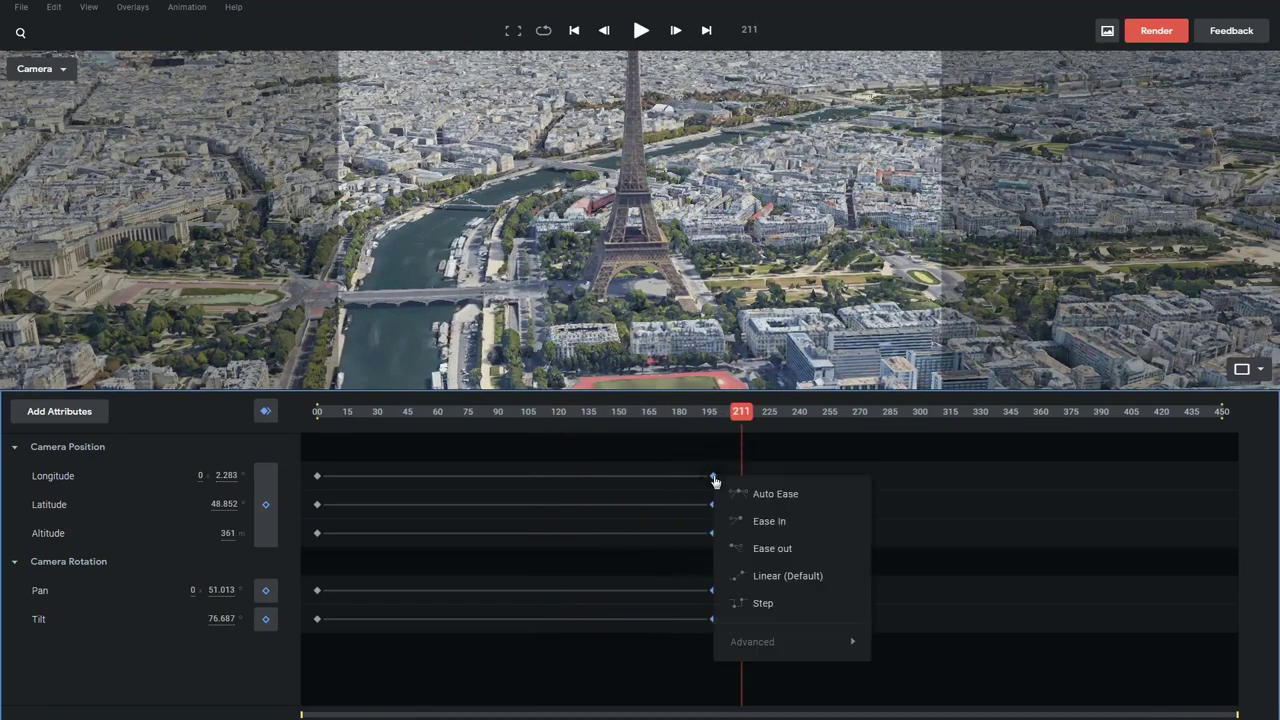
pyautogui.click(804, 494)
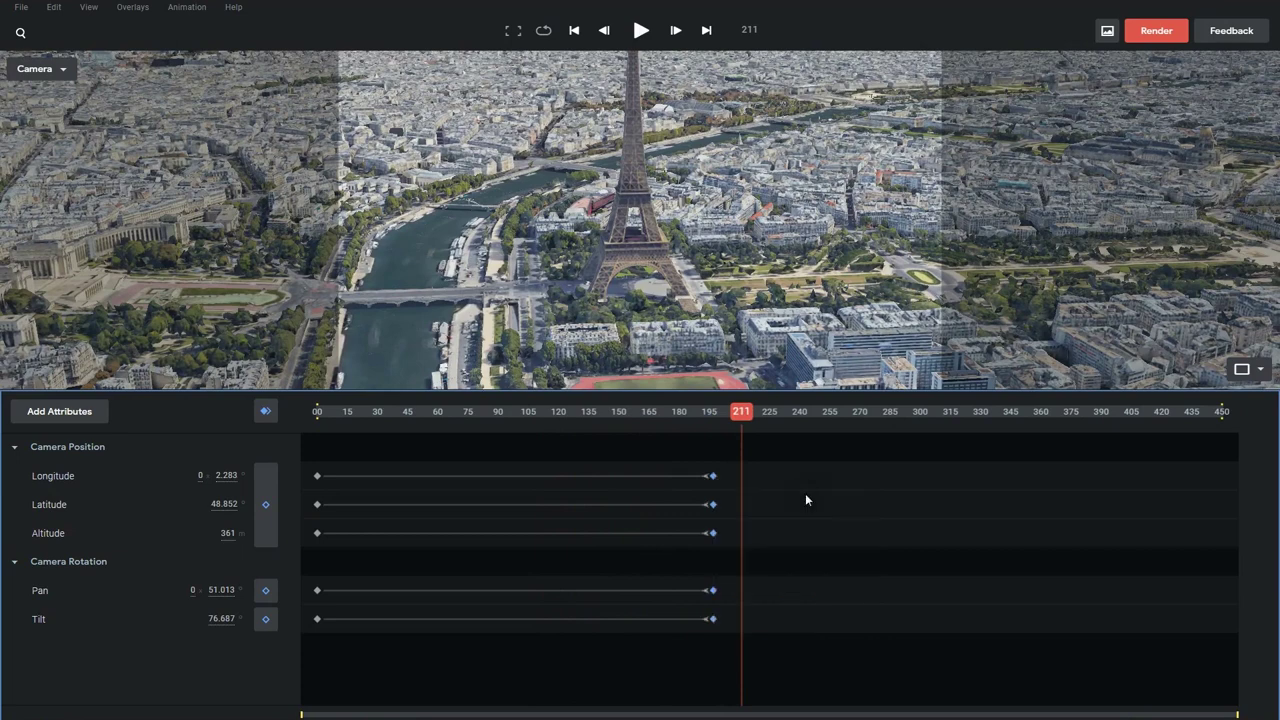
pyautogui.click(63, 478)
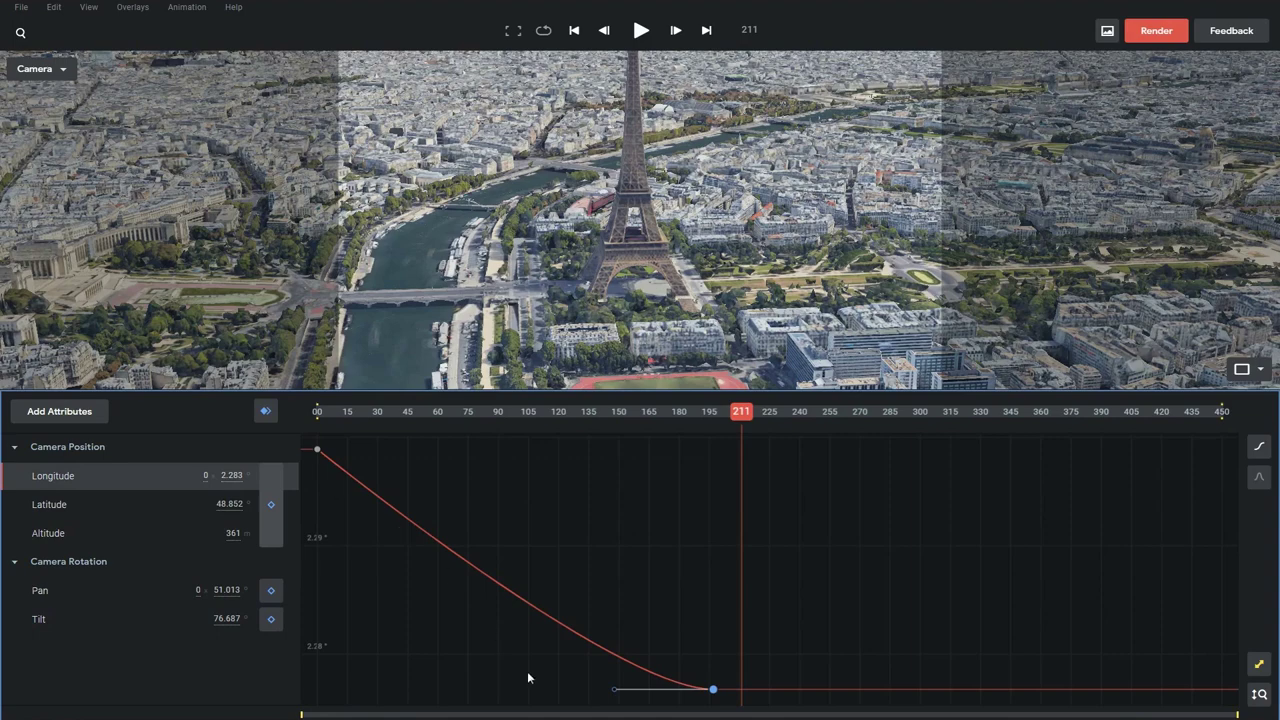
pyautogui.moveTo(615, 692); pyautogui.dragTo(455, 627)
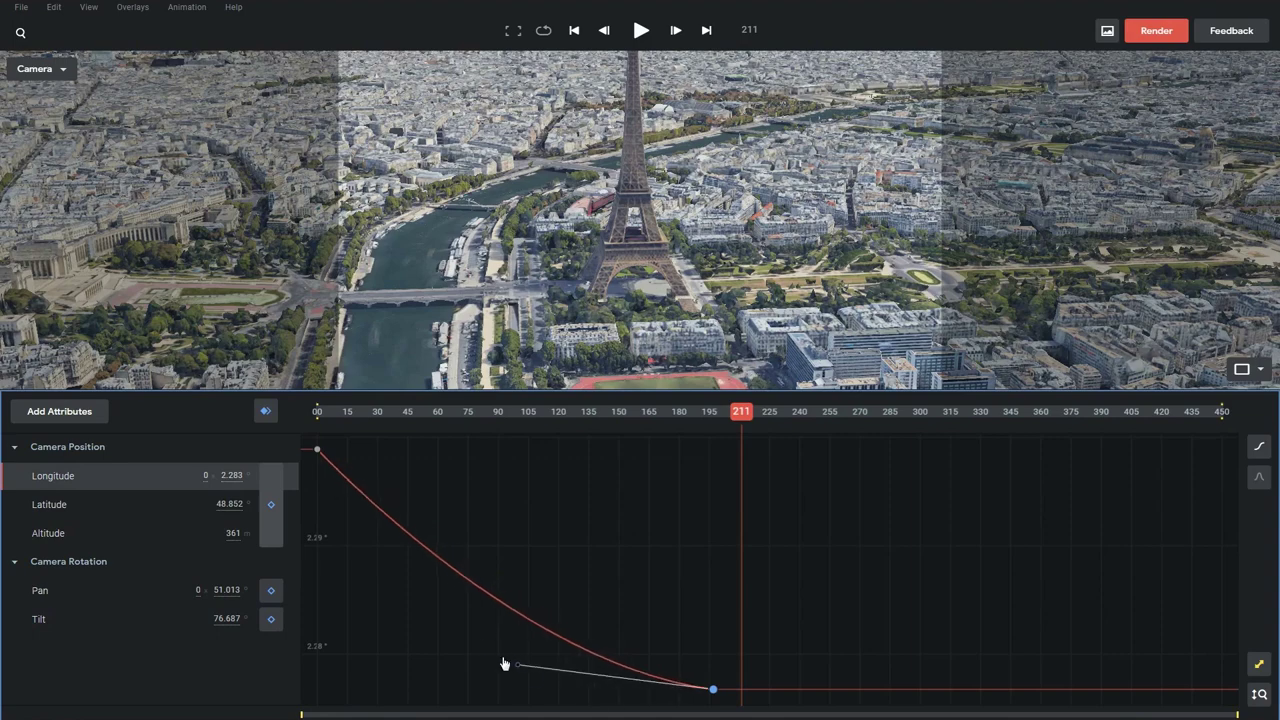
pyautogui.moveTo(748, 414); pyautogui.dragTo(317, 414)
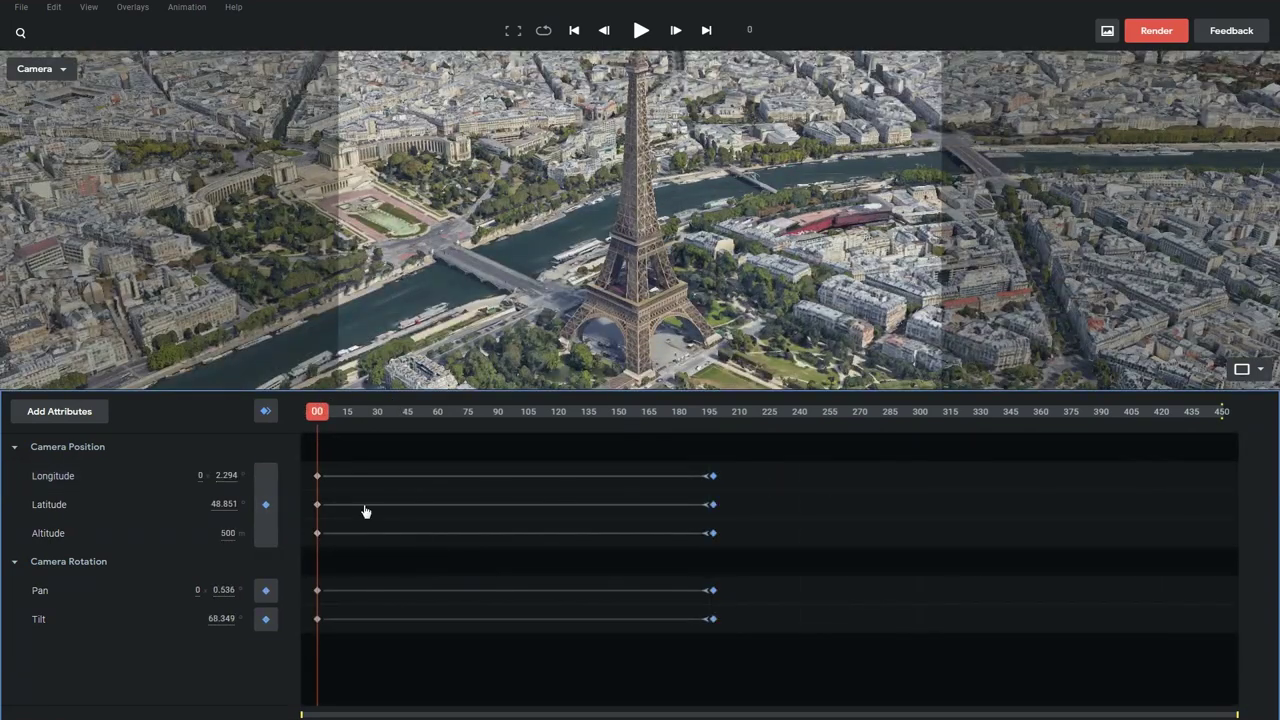
pyautogui.press('Delete')
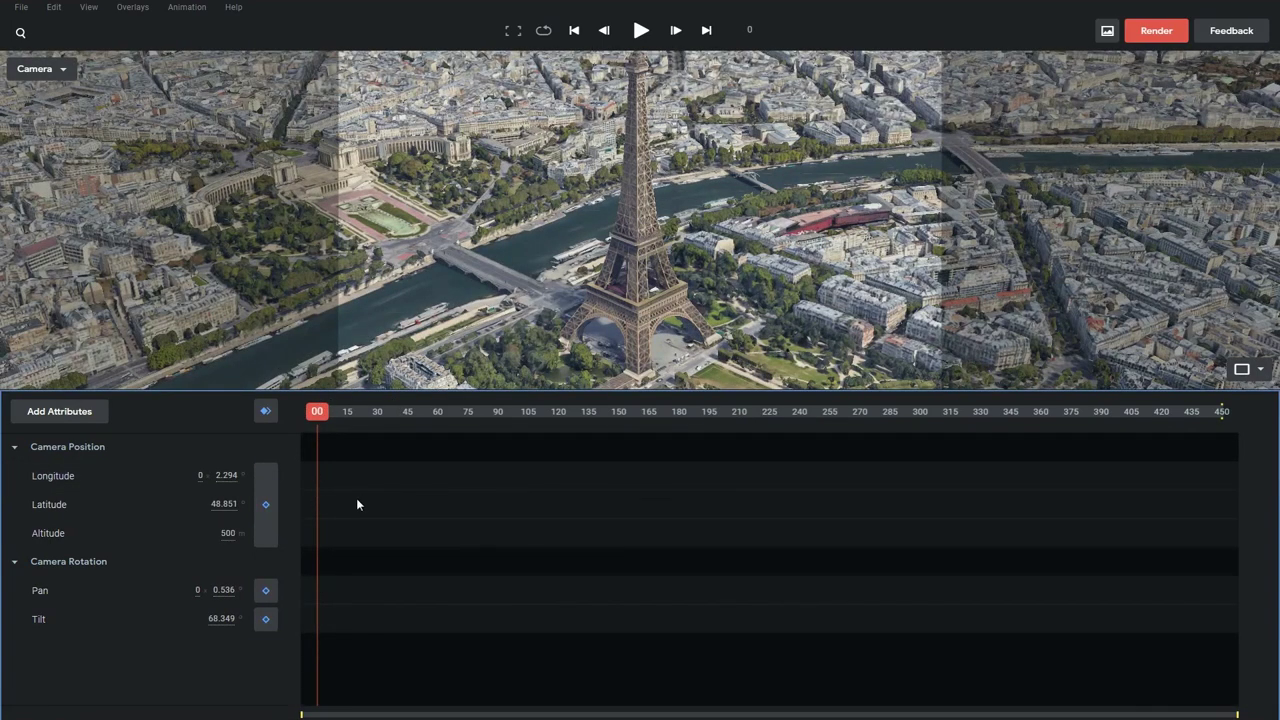
# Enable Camera Target, place it on the Eiffel Tower, and keyframe every camera track at frame 0
pyautogui.click(65, 418)
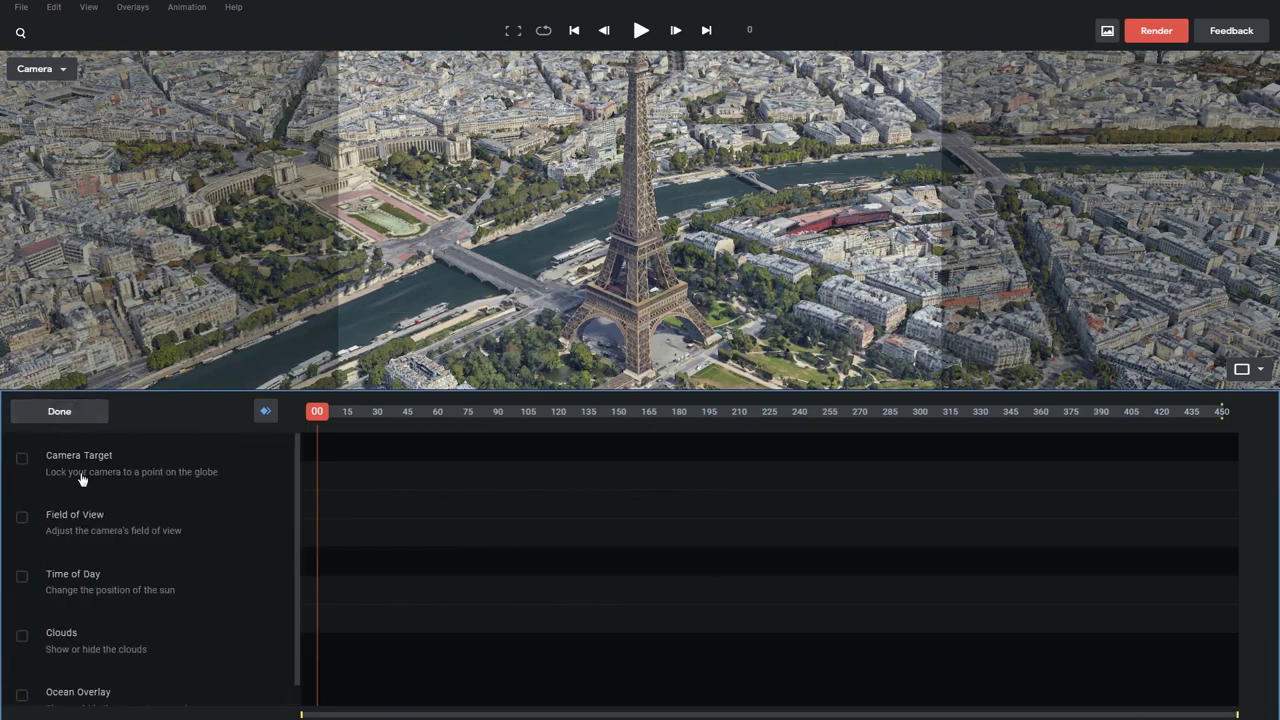
pyautogui.click(23, 463)
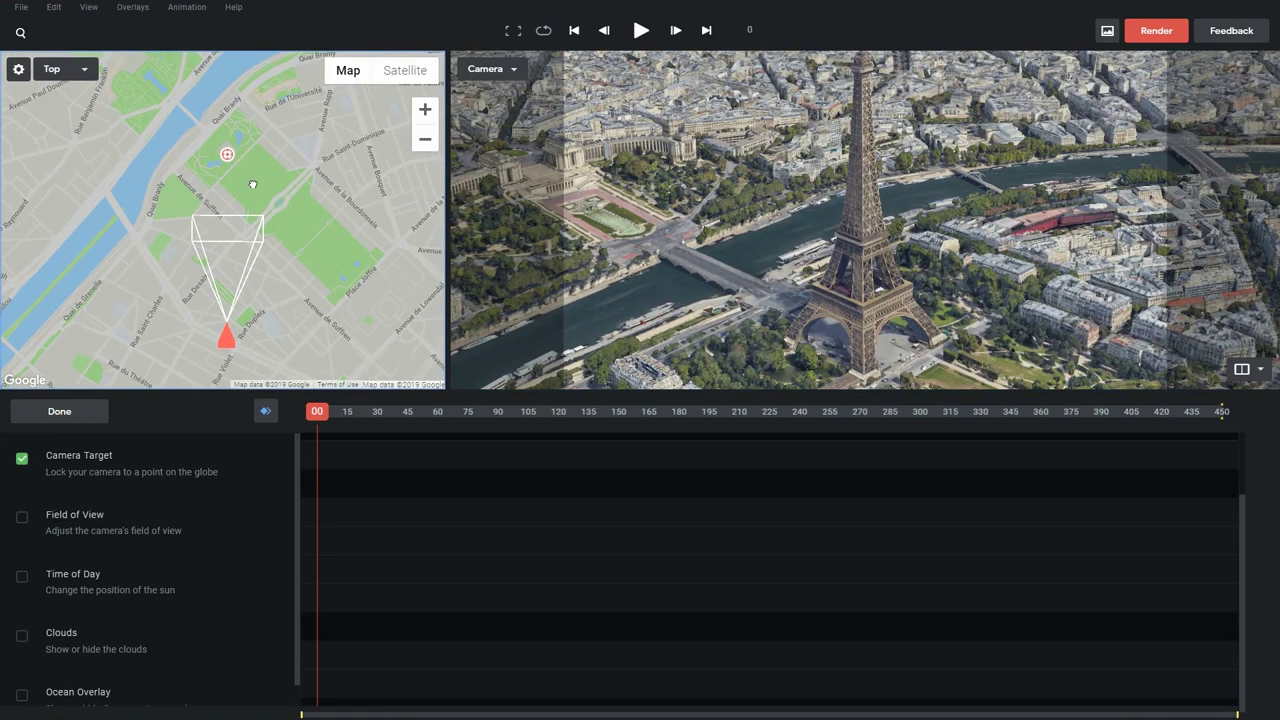
pyautogui.moveTo(227, 155); pyautogui.dragTo(226, 151)
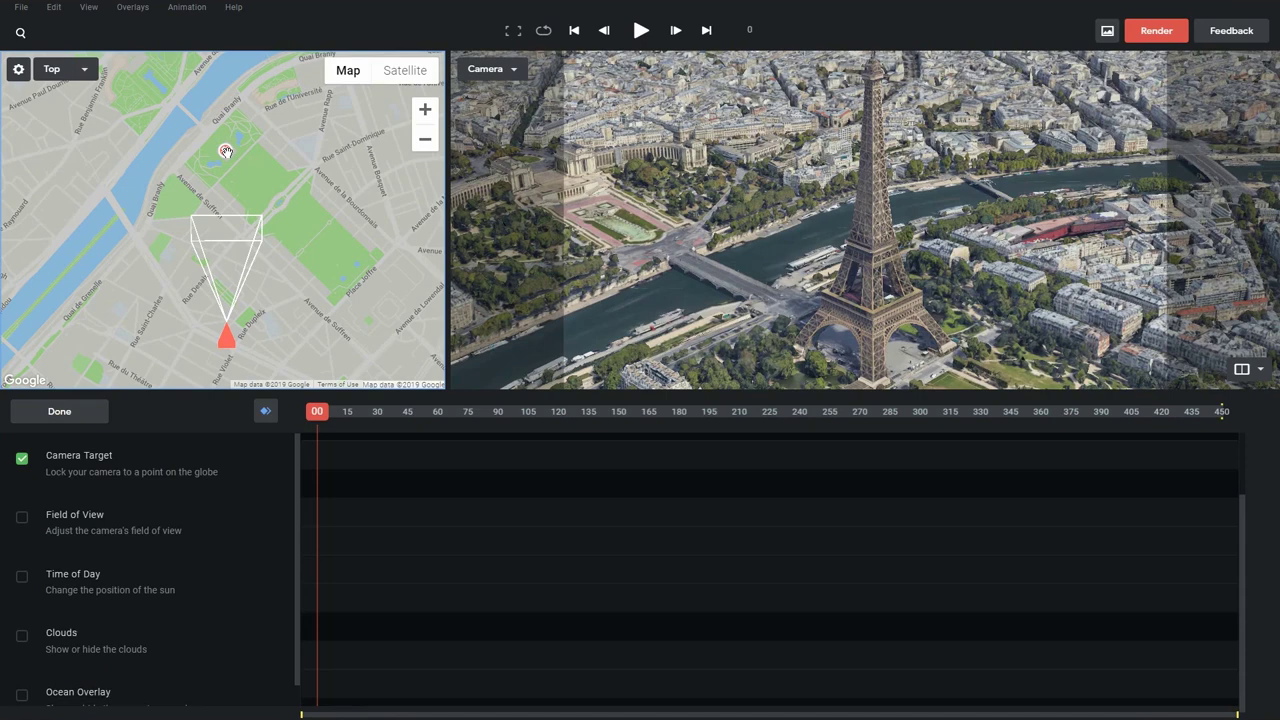
pyautogui.click(323, 414)
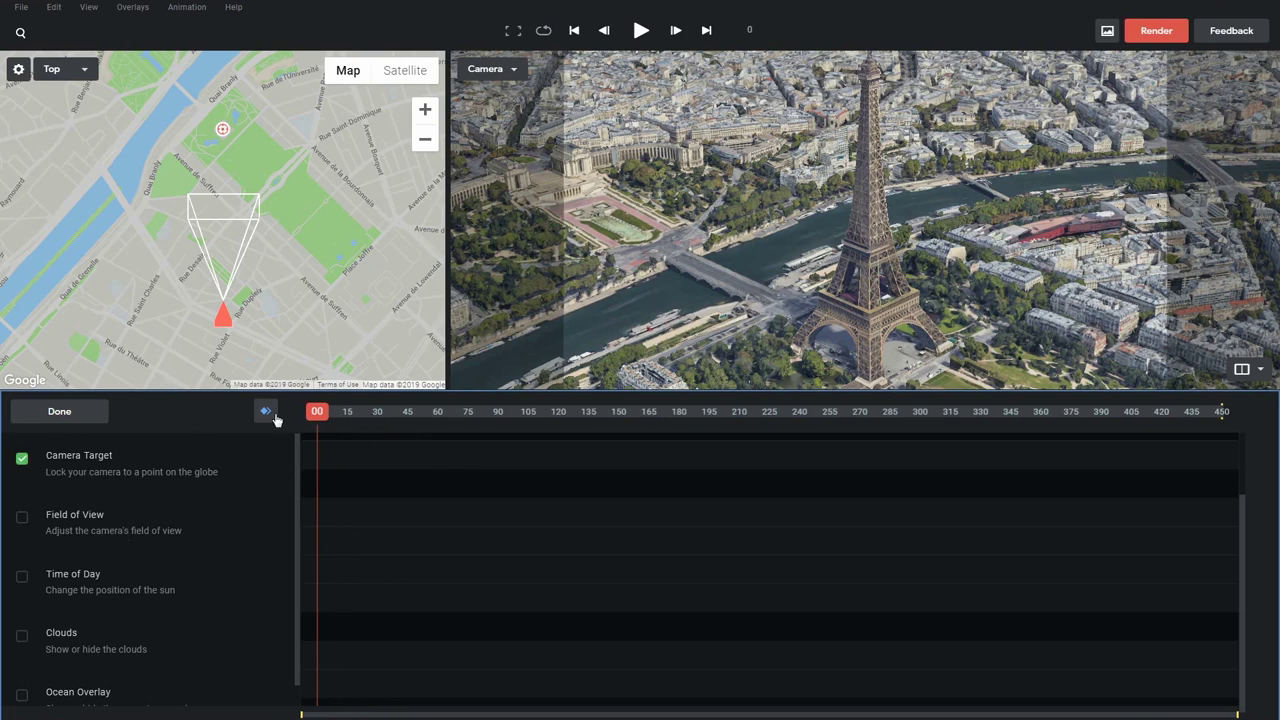
pyautogui.click(265, 411)
pyautogui.moveTo(316, 413); pyautogui.dragTo(738, 427)
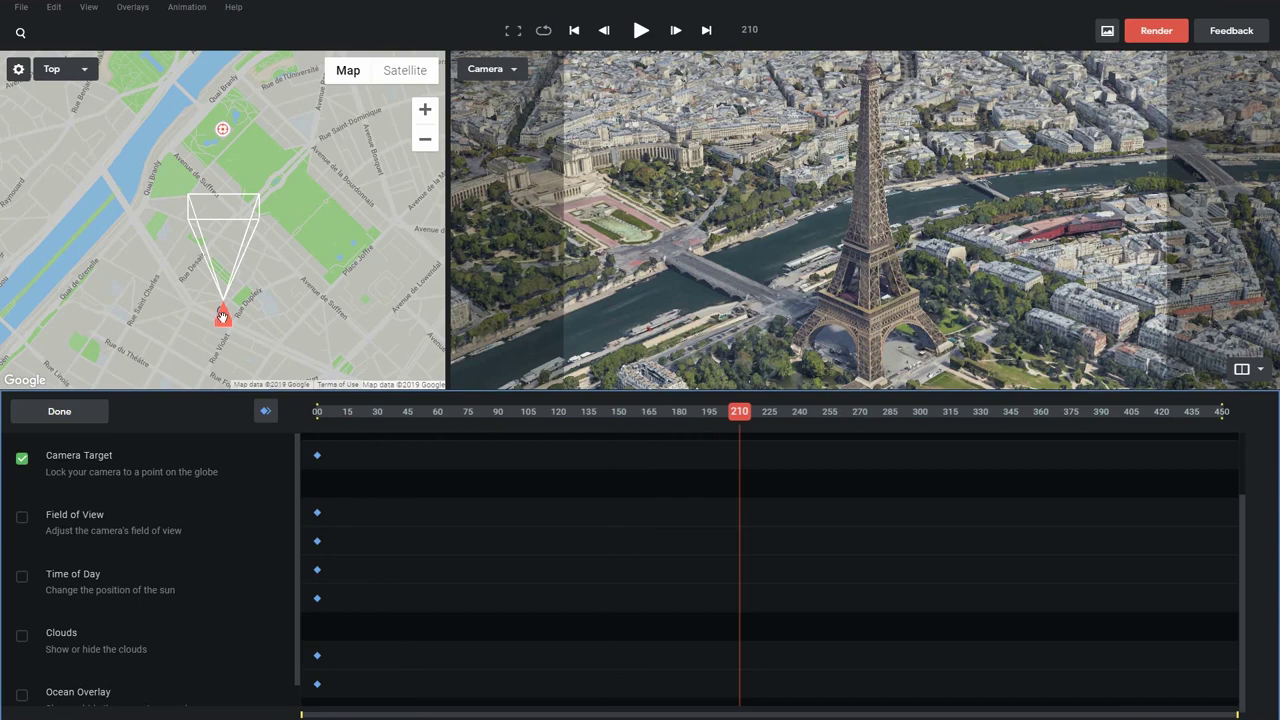
# Move the camera to the riverside northwest of the tower and keyframe it at frame 210
pyautogui.moveTo(222, 316); pyautogui.dragTo(55, 246)
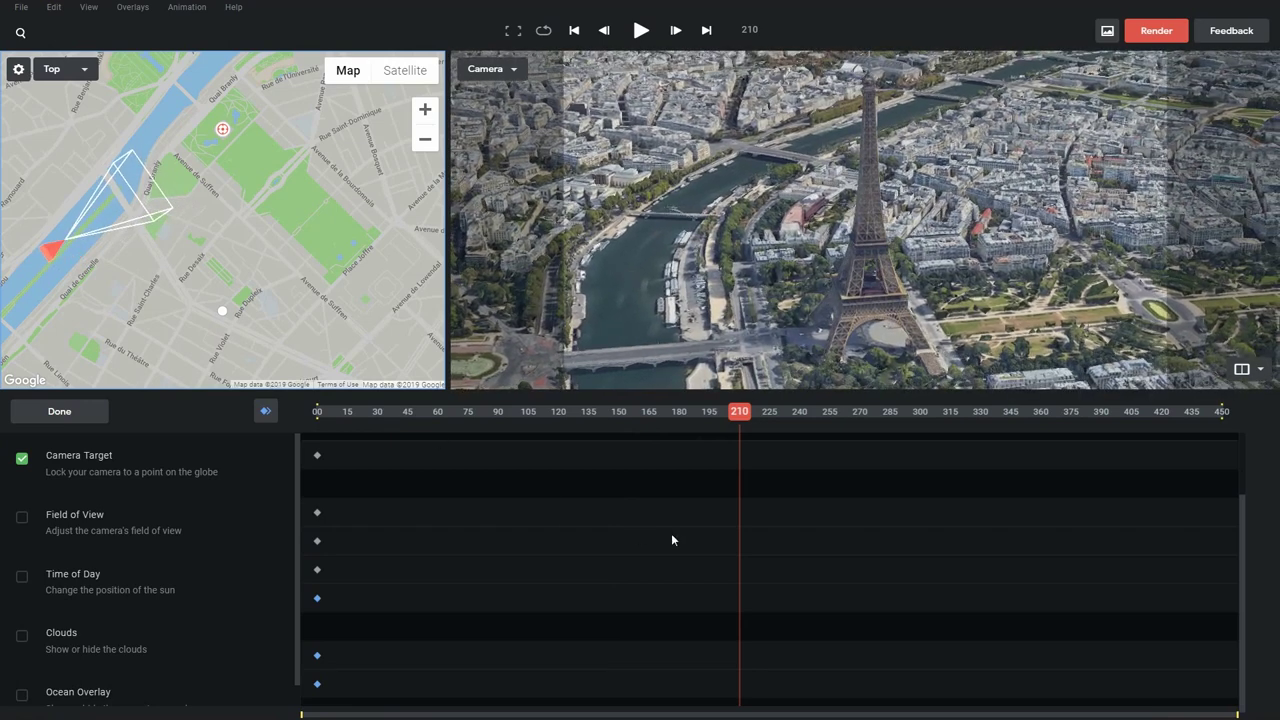
pyautogui.click(267, 413)
pyautogui.press('Home')
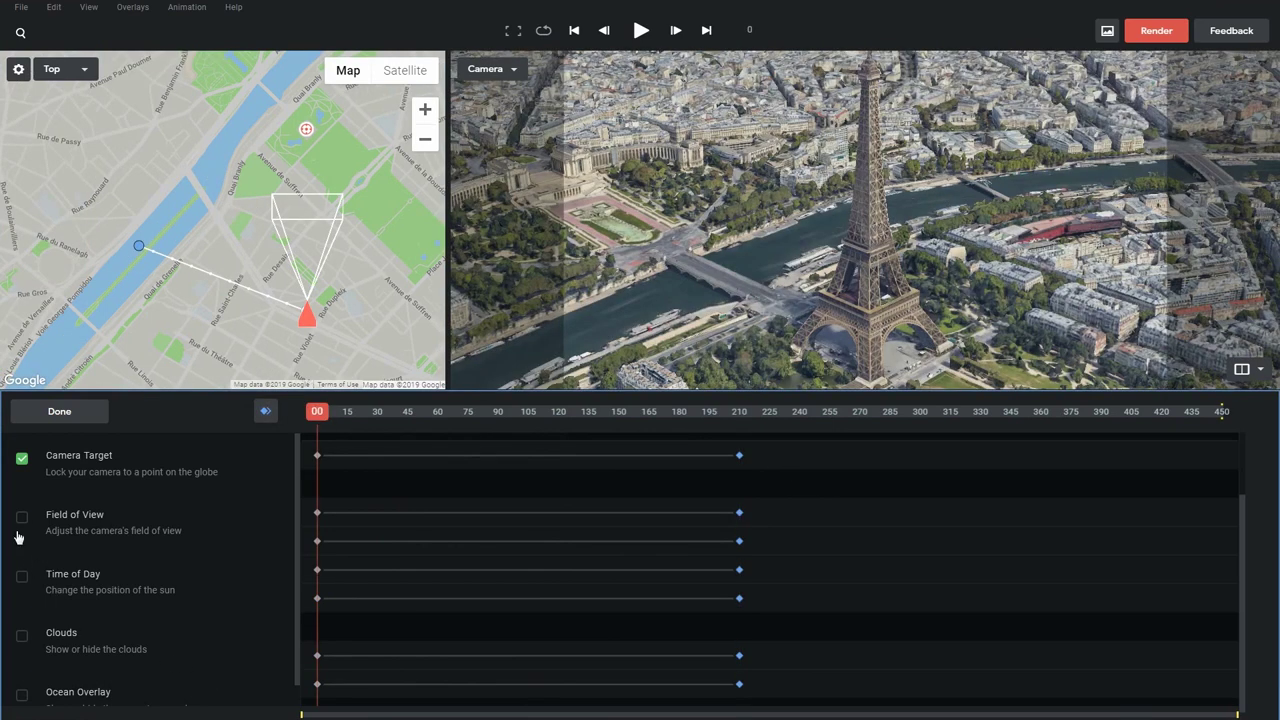
# Add a Camera Lens Field of View attribute and widen it from 20 to 23.66
pyautogui.click(22, 520)
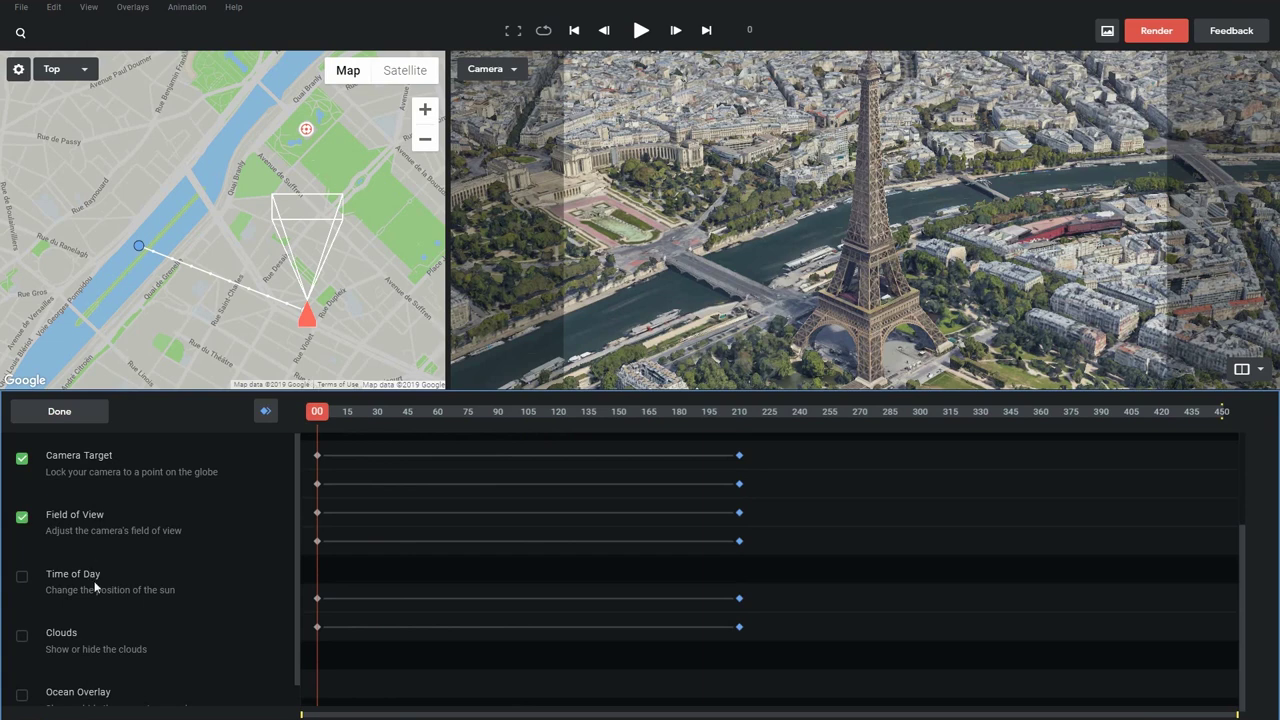
pyautogui.scroll(-1, 95, 588)
pyautogui.scroll(1, 82, 536)
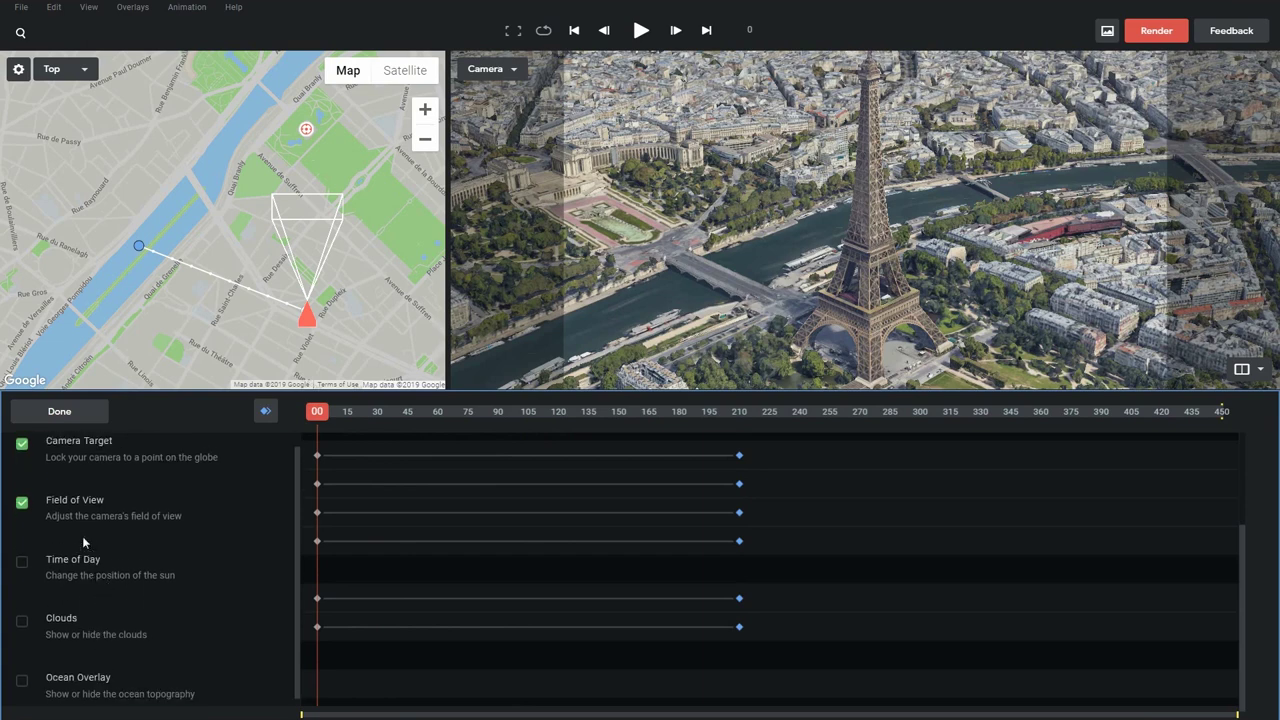
pyautogui.click(98, 421)
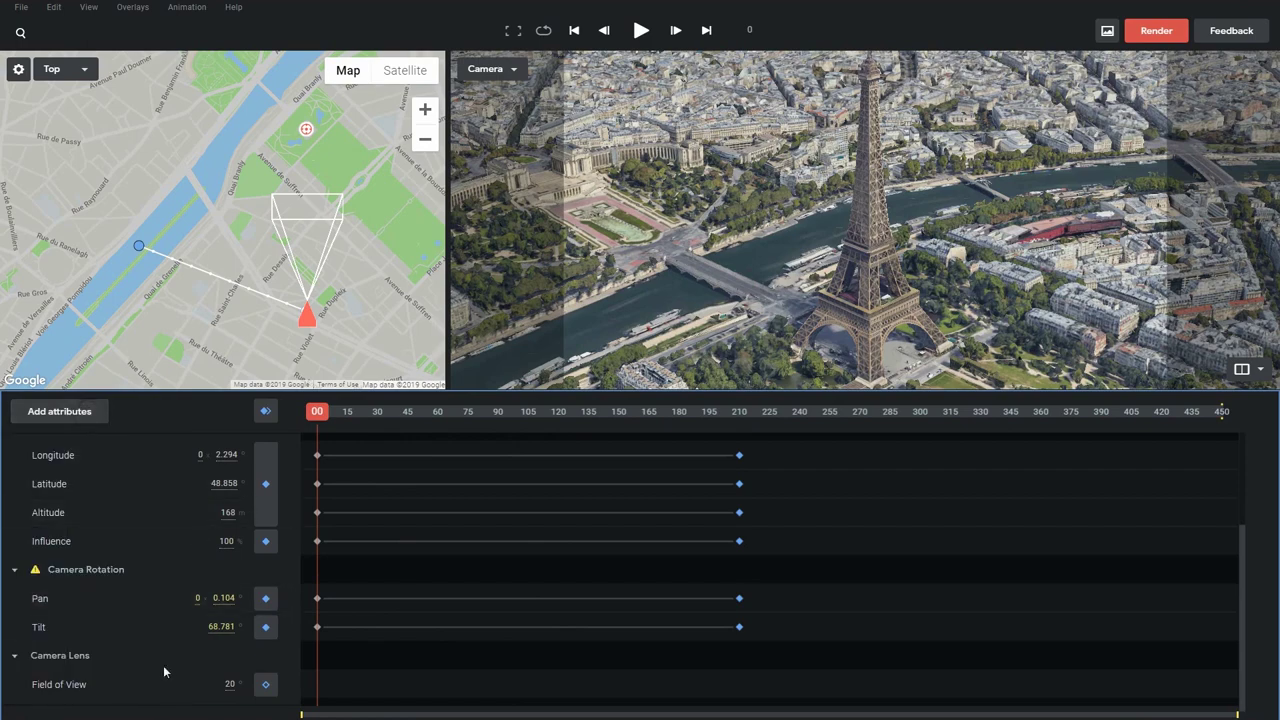
pyautogui.moveTo(231, 684)
pyautogui.mouseDown()
pyautogui.moveTo(41, 703)
pyautogui.moveTo(359, 693)
pyautogui.mouseUp()
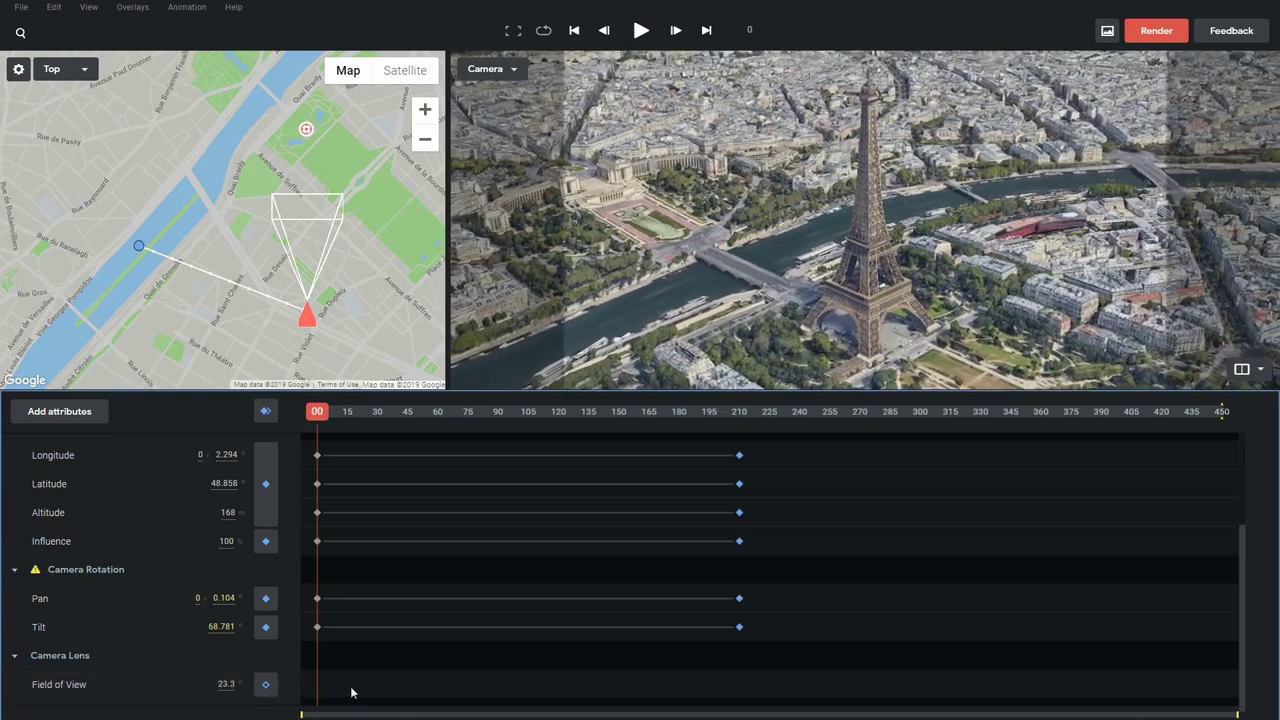
pyautogui.click(1258, 369)
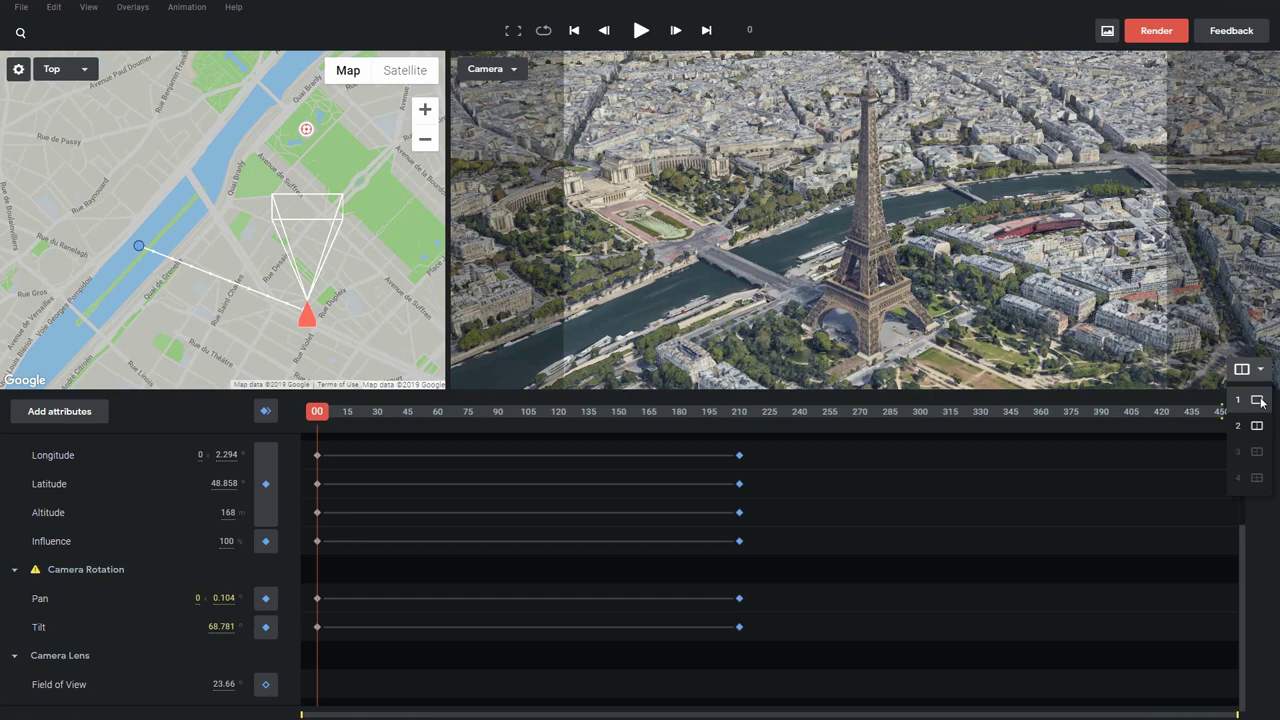
# In the full-width camera view, scrub to frame 183 and add a track point at the Eiffel Tower's tip
pyautogui.click(1258, 400)
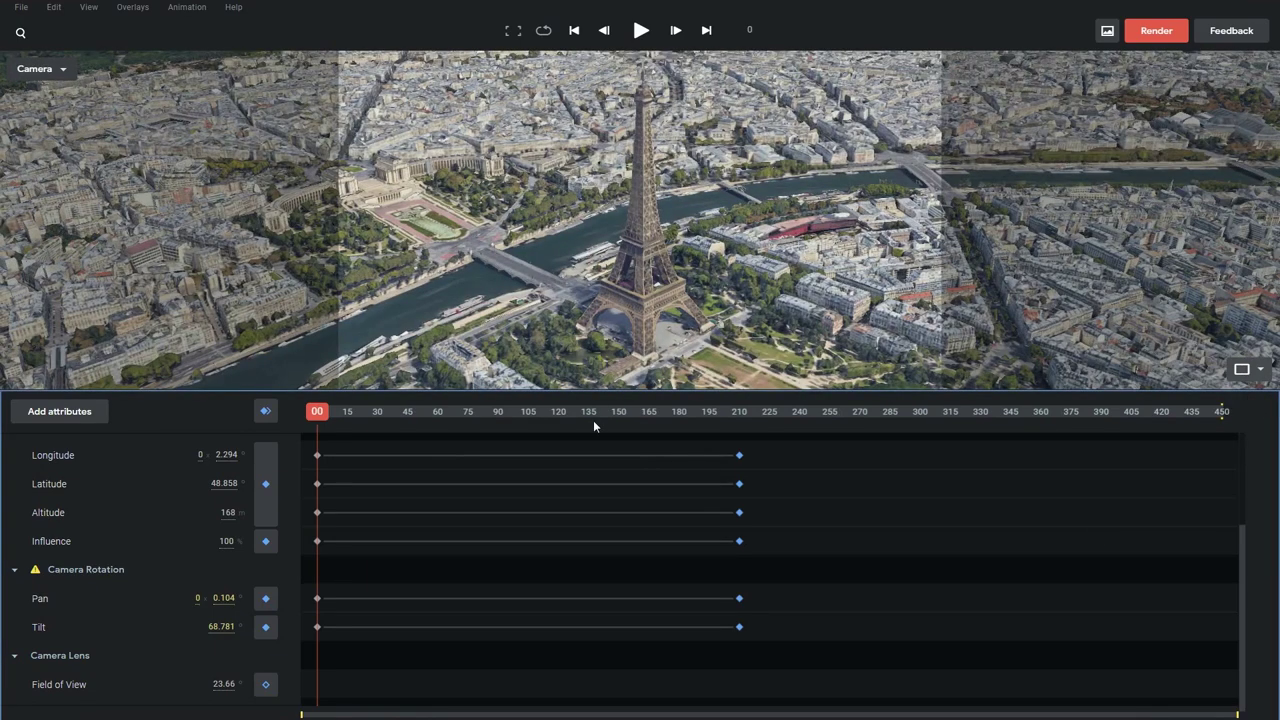
pyautogui.moveTo(316, 412)
pyautogui.mouseDown()
pyautogui.moveTo(620, 414)
pyautogui.moveTo(466, 412)
pyautogui.mouseUp()
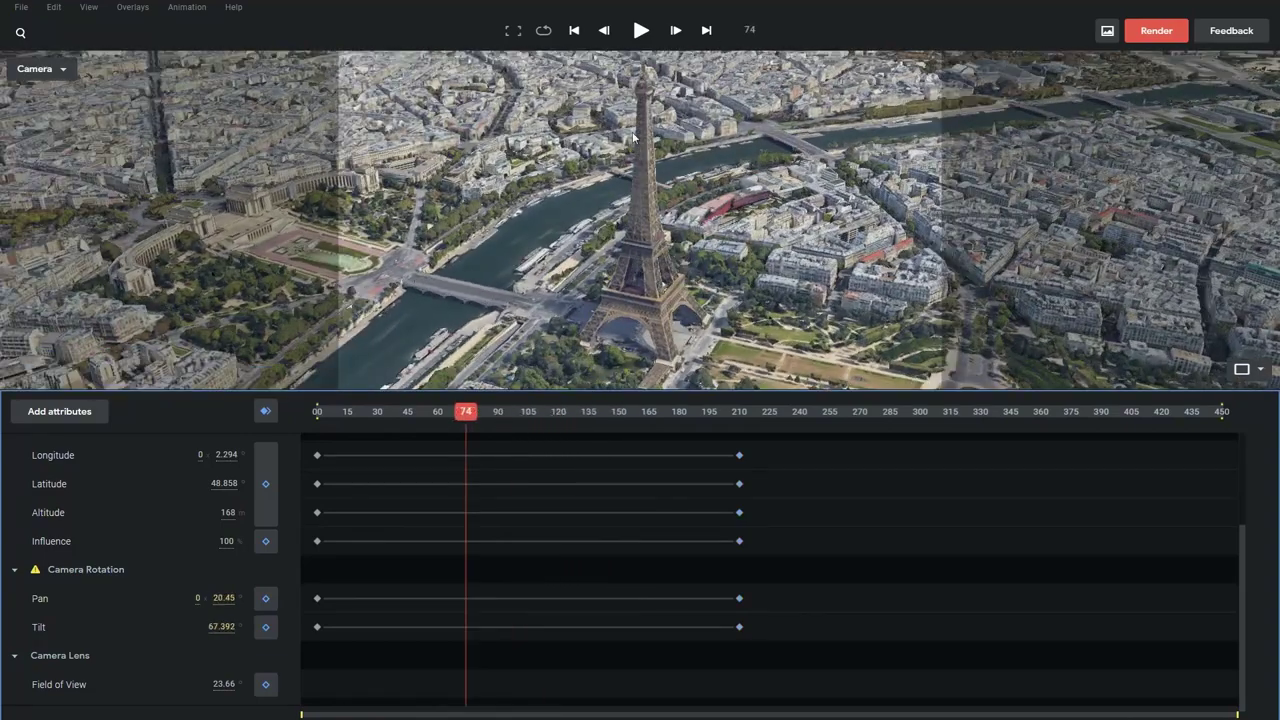
pyautogui.moveTo(466, 411); pyautogui.dragTo(684, 412)
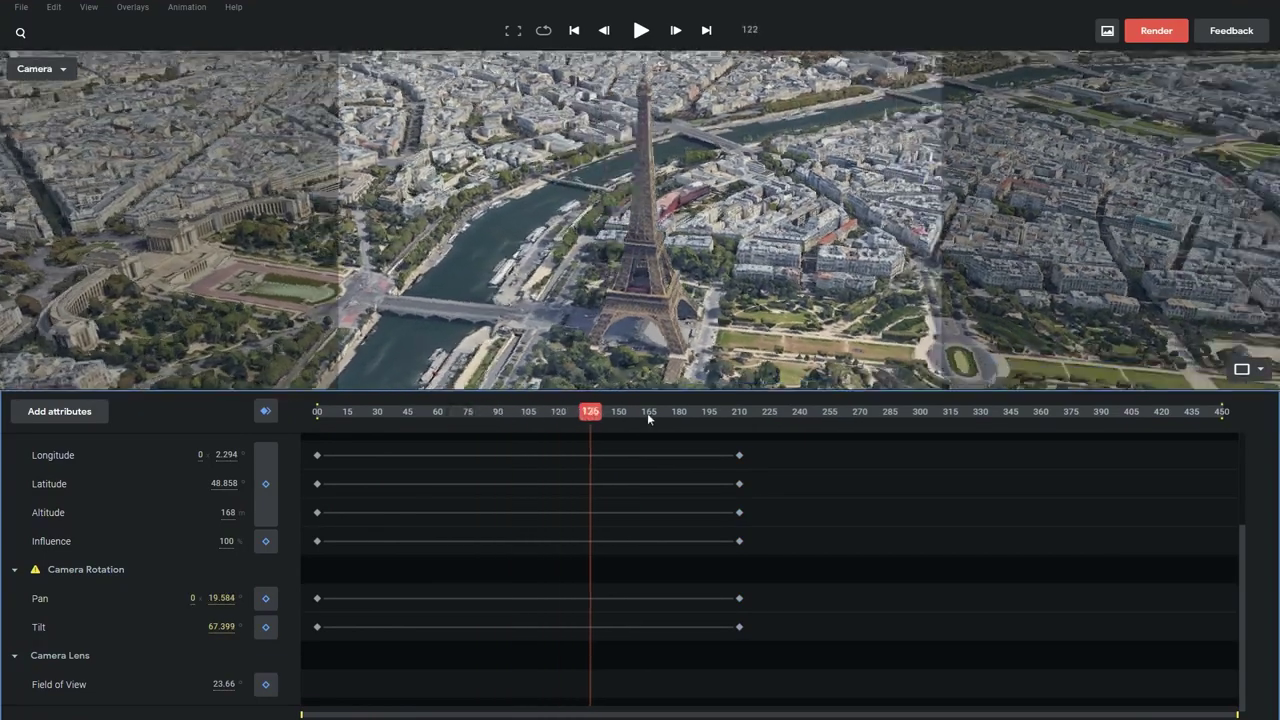
pyautogui.rightClick(643, 114)
pyautogui.click(700, 155)
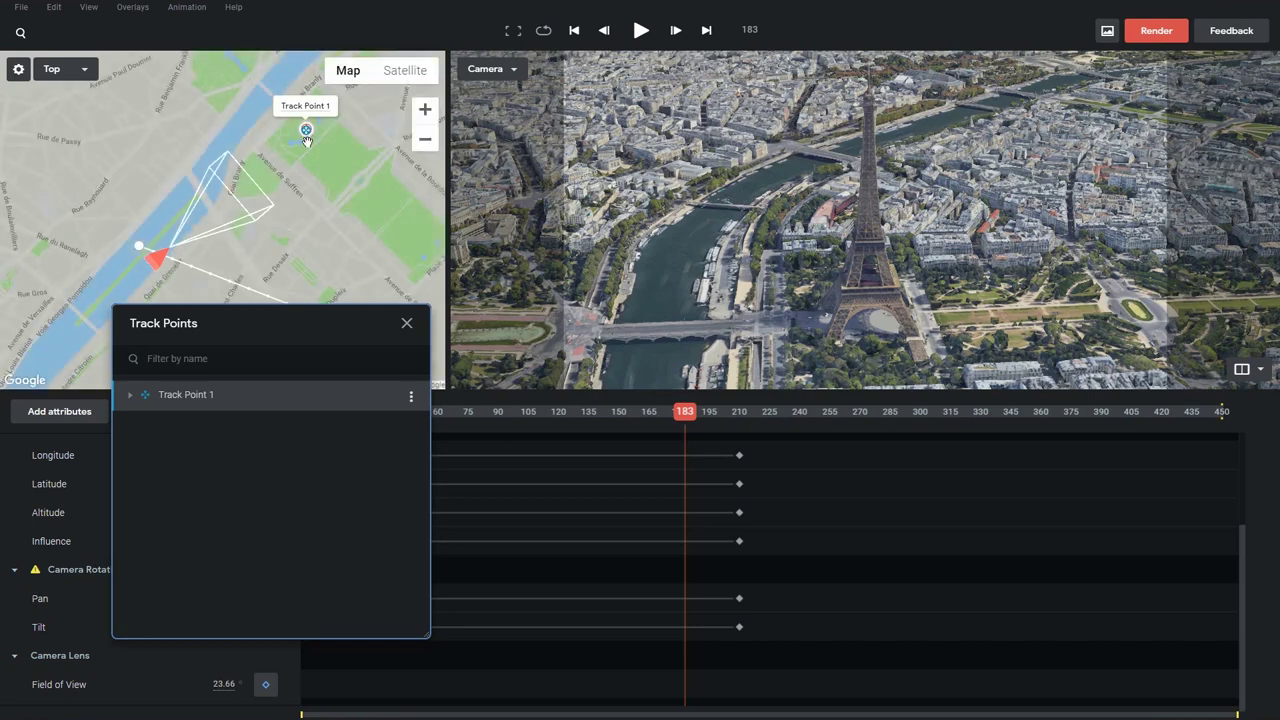
pyautogui.click(410, 325)
# Restore the single camera view, jump to frame 210, and open render settings for 'First'
pyautogui.click(1260, 369)
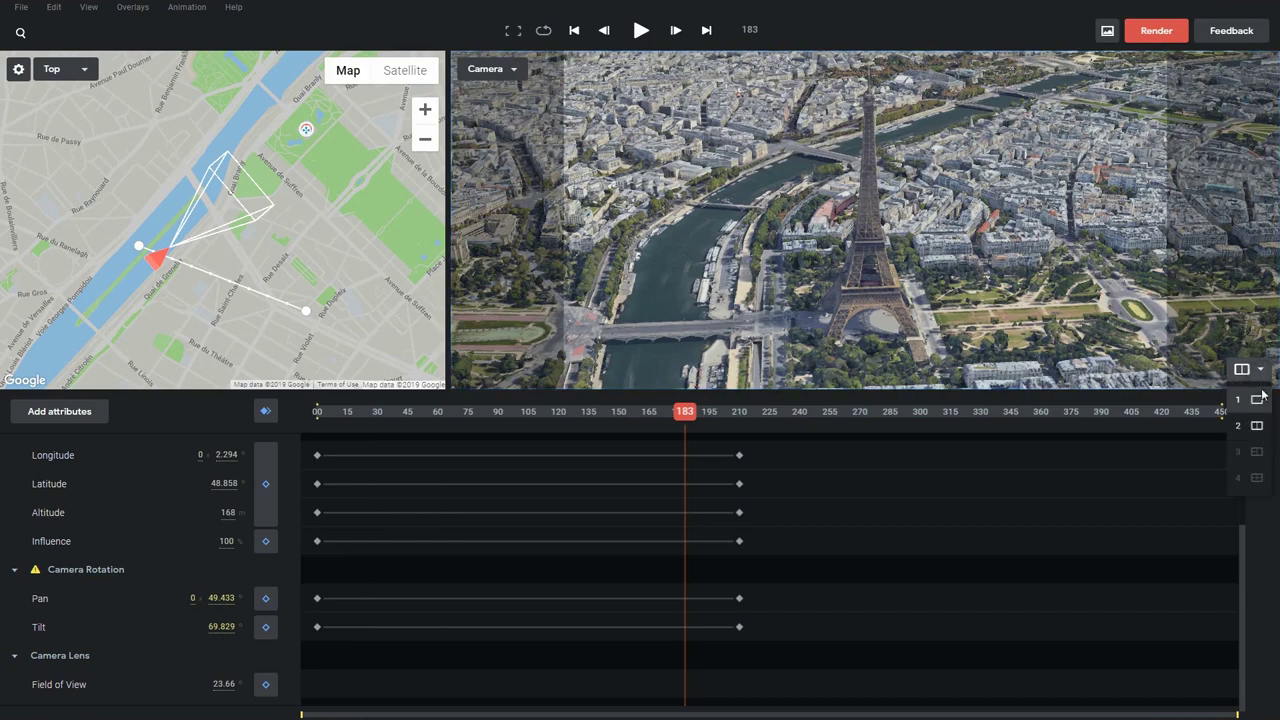
pyautogui.click(1258, 399)
pyautogui.hotkey('shift', 'Right')
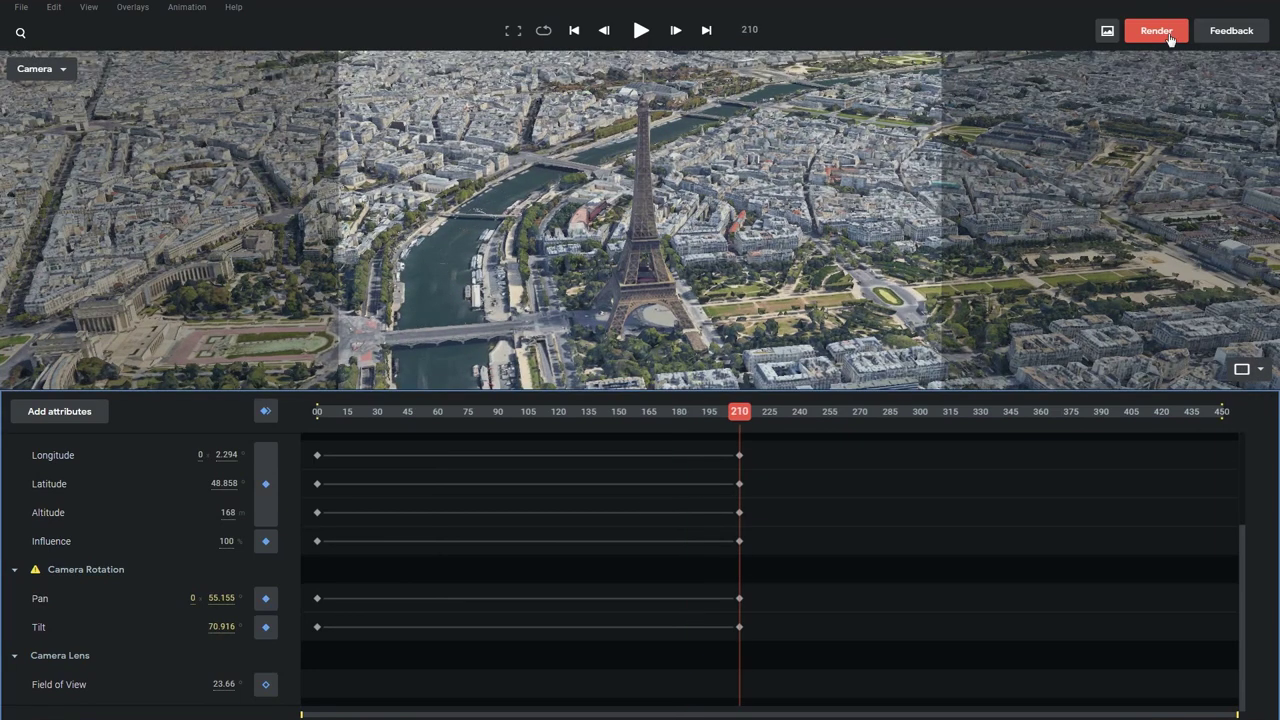
pyautogui.click(1158, 32)
# Start the First render with Include 3D Tracking Data checked and Texture Quality at High
pyautogui.write('210')
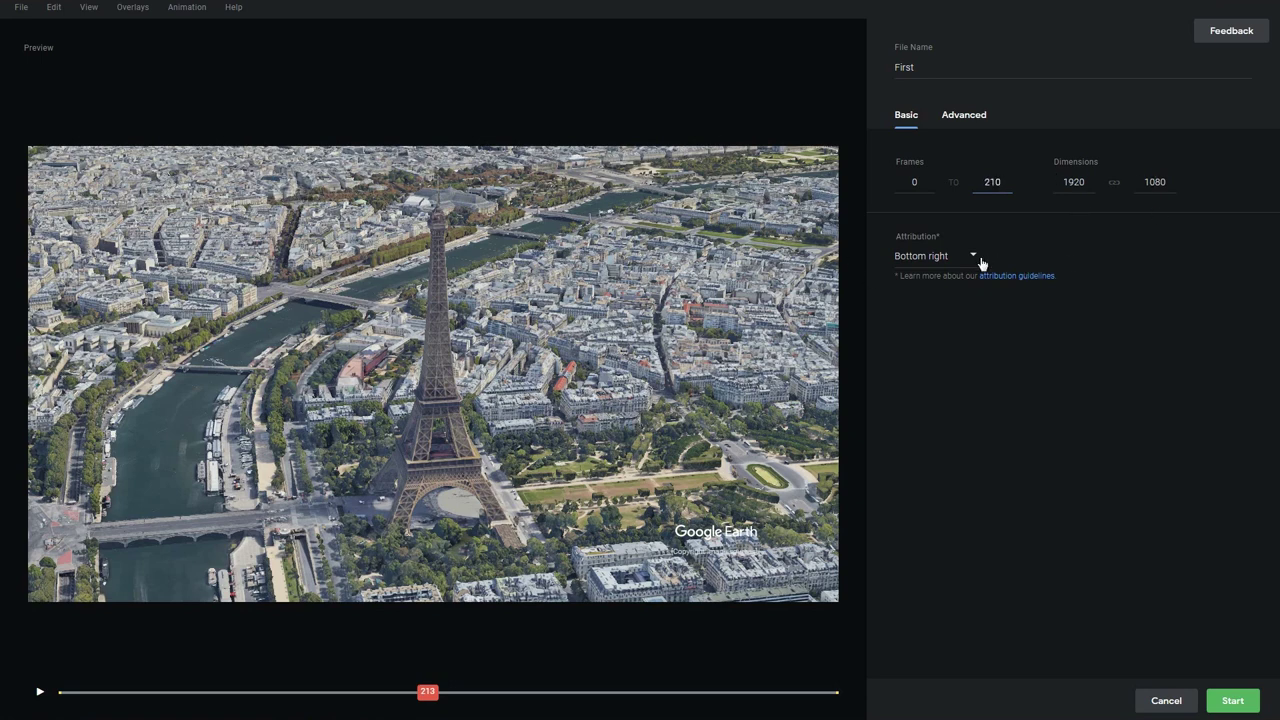
pyautogui.click(980, 117)
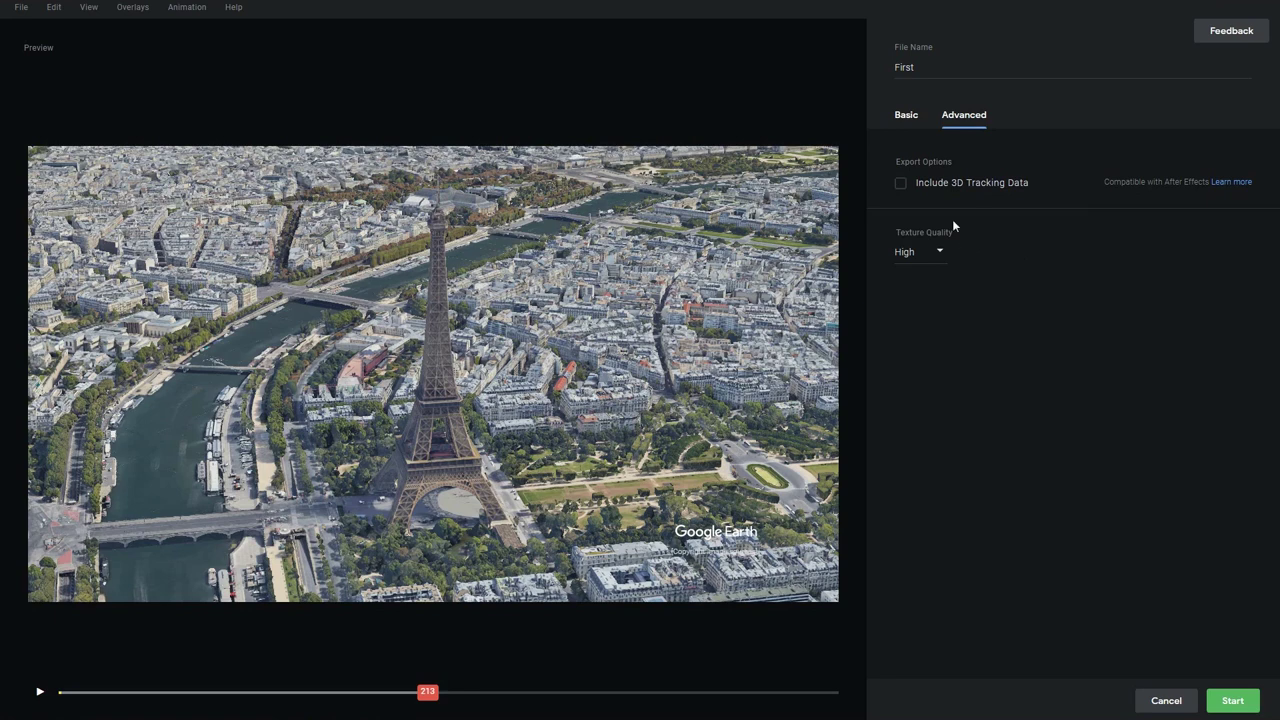
pyautogui.click(901, 186)
pyautogui.click(939, 254)
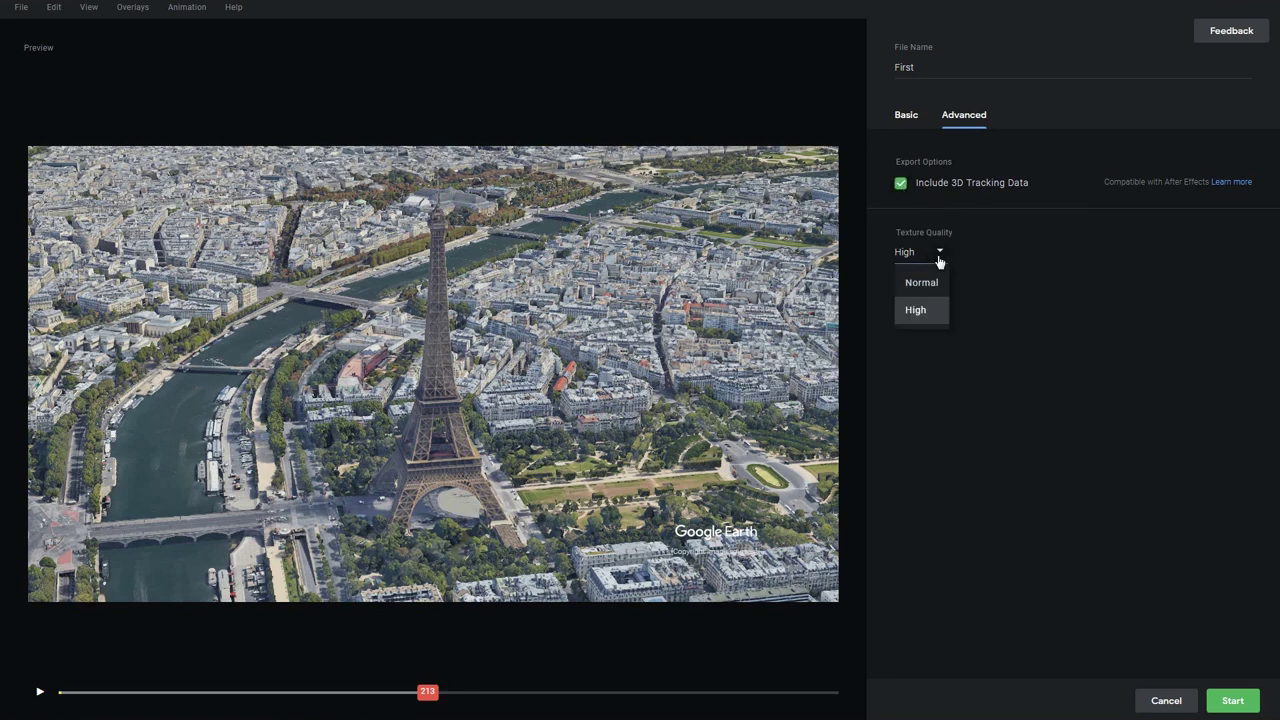
pyautogui.click(914, 309)
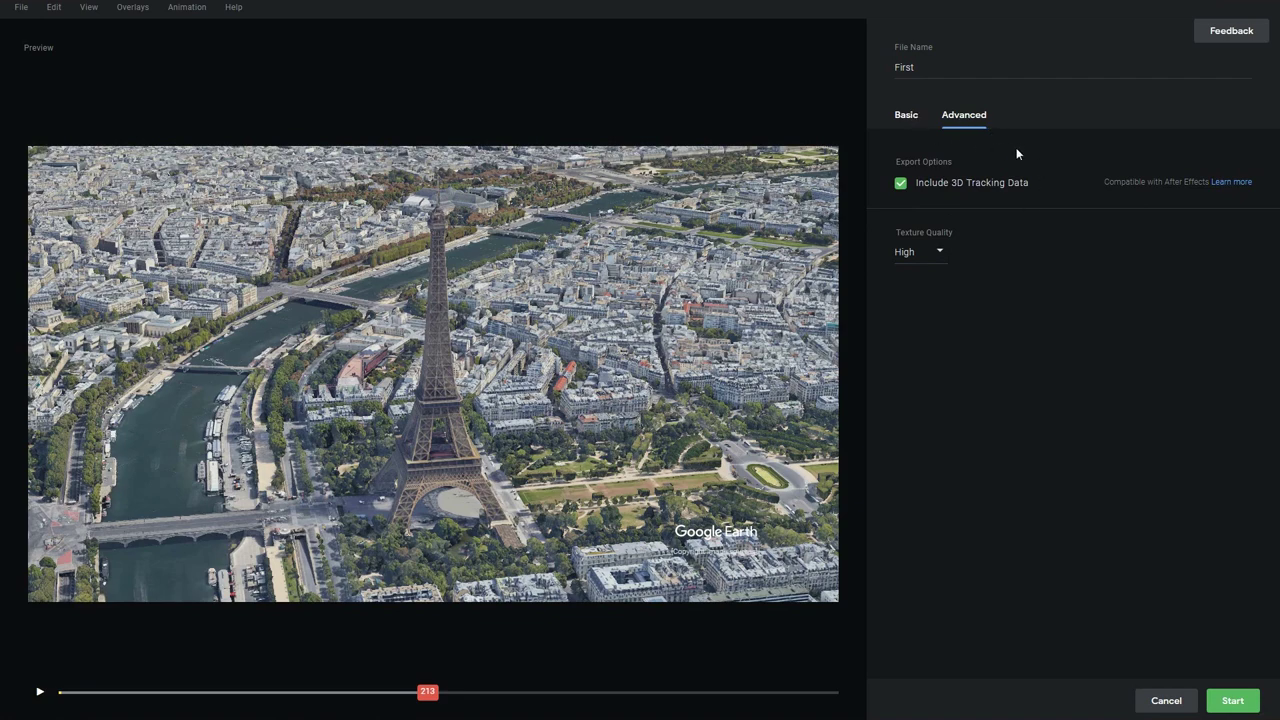
pyautogui.click(1228, 709)
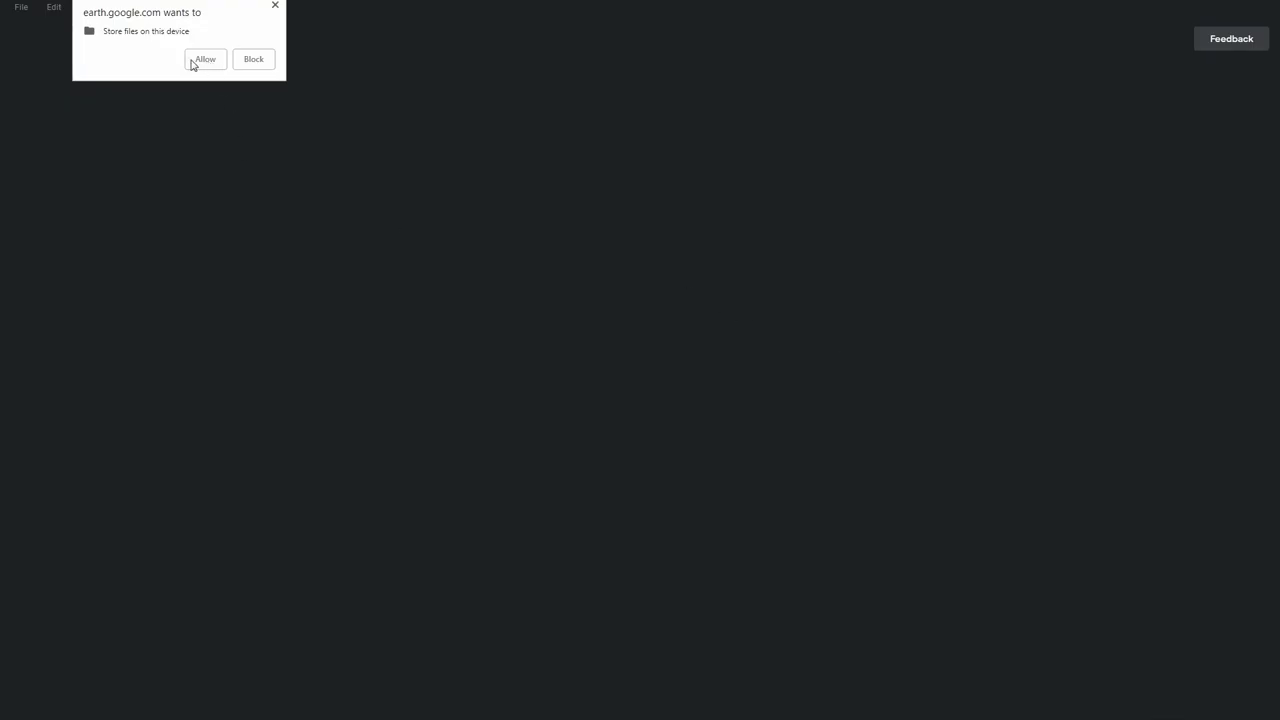
# Allow earth.google.com to store the rendered frames on this device
pyautogui.click(196, 58)
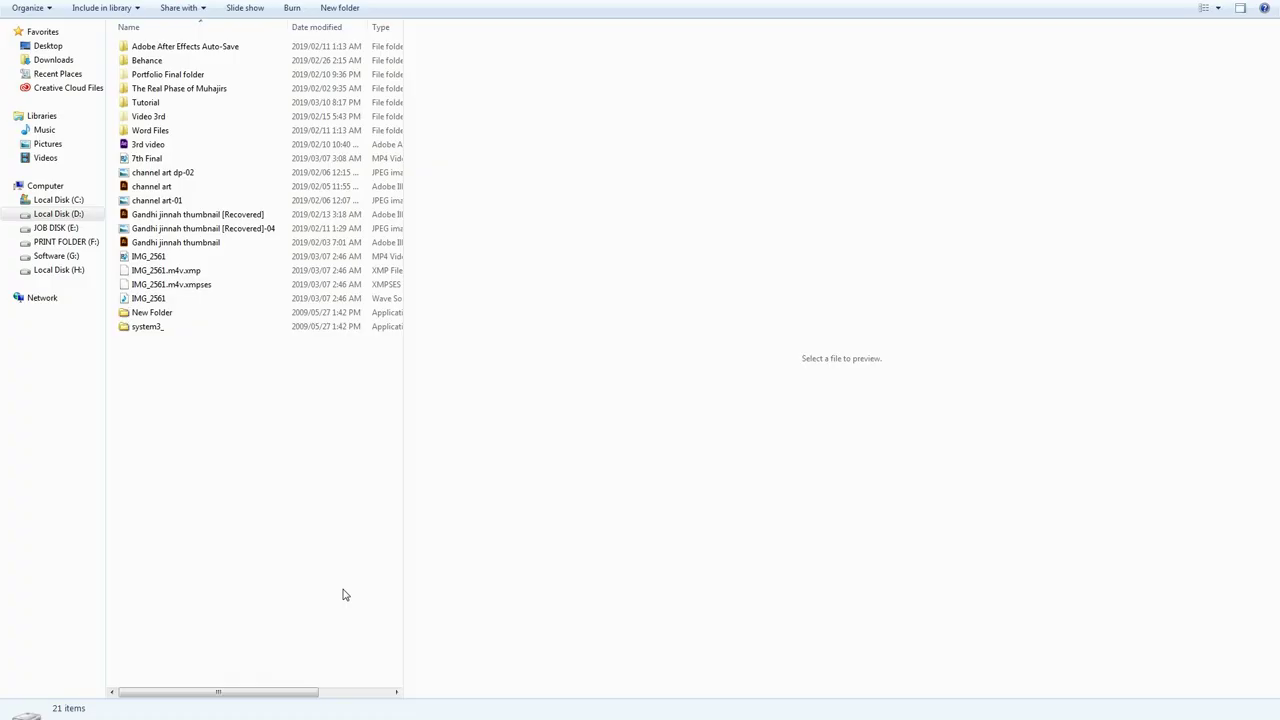
# Extract the FIRST archive inside the Tutorial folder
pyautogui.doubleClick(176, 103)
pyautogui.click(143, 61)
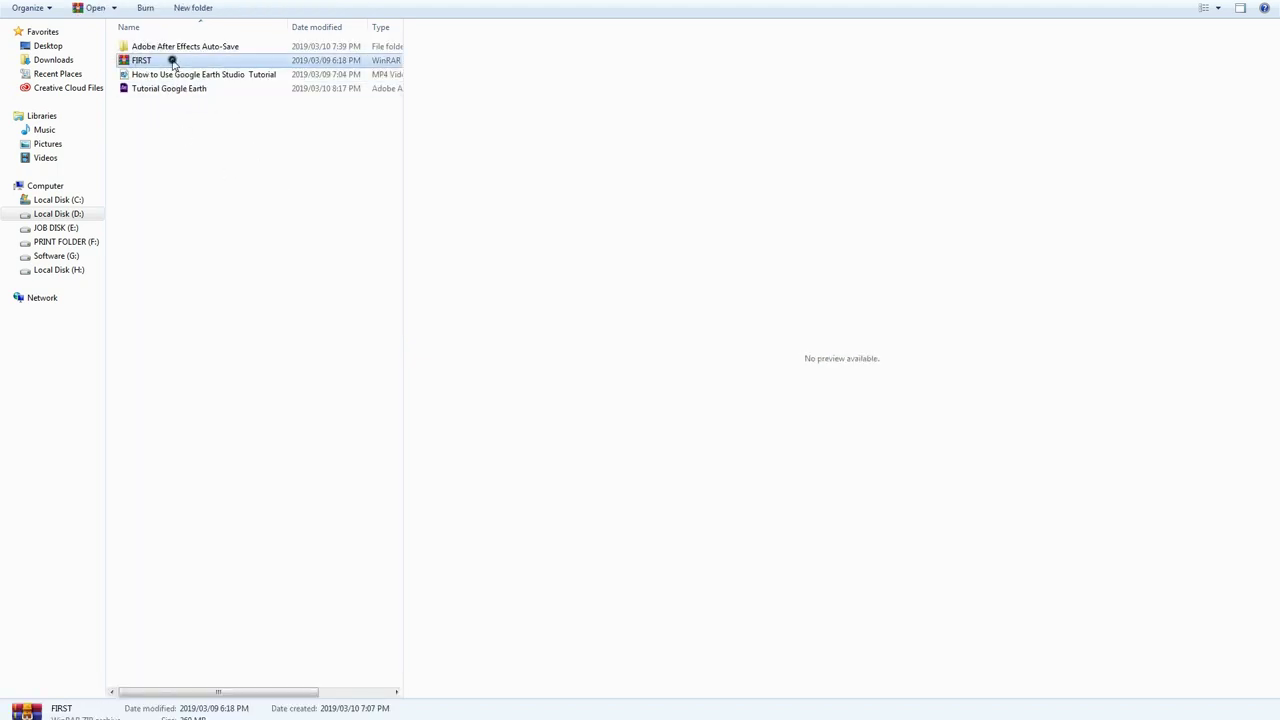
pyautogui.rightClick(173, 63)
pyautogui.click(237, 97)
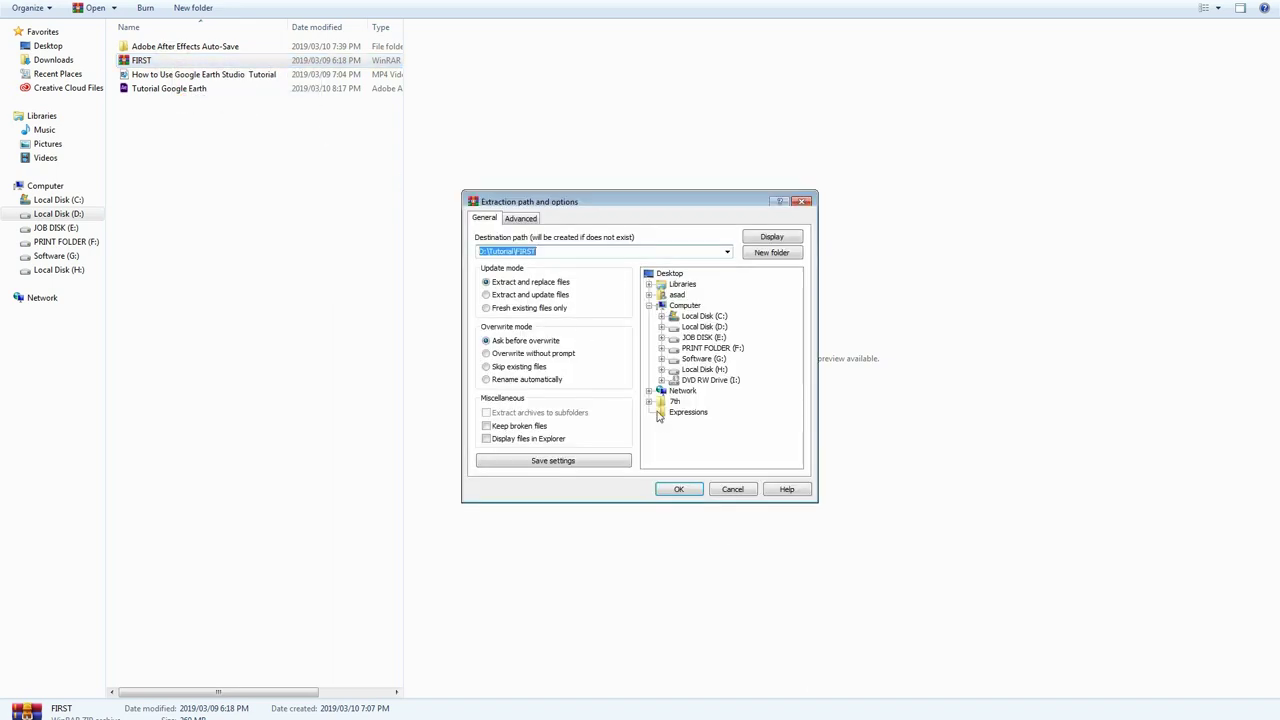
pyautogui.click(679, 489)
# Browse the 302 frames in FIRST's footage folder, then launch After Effects CC 2017
pyautogui.doubleClick(178, 60)
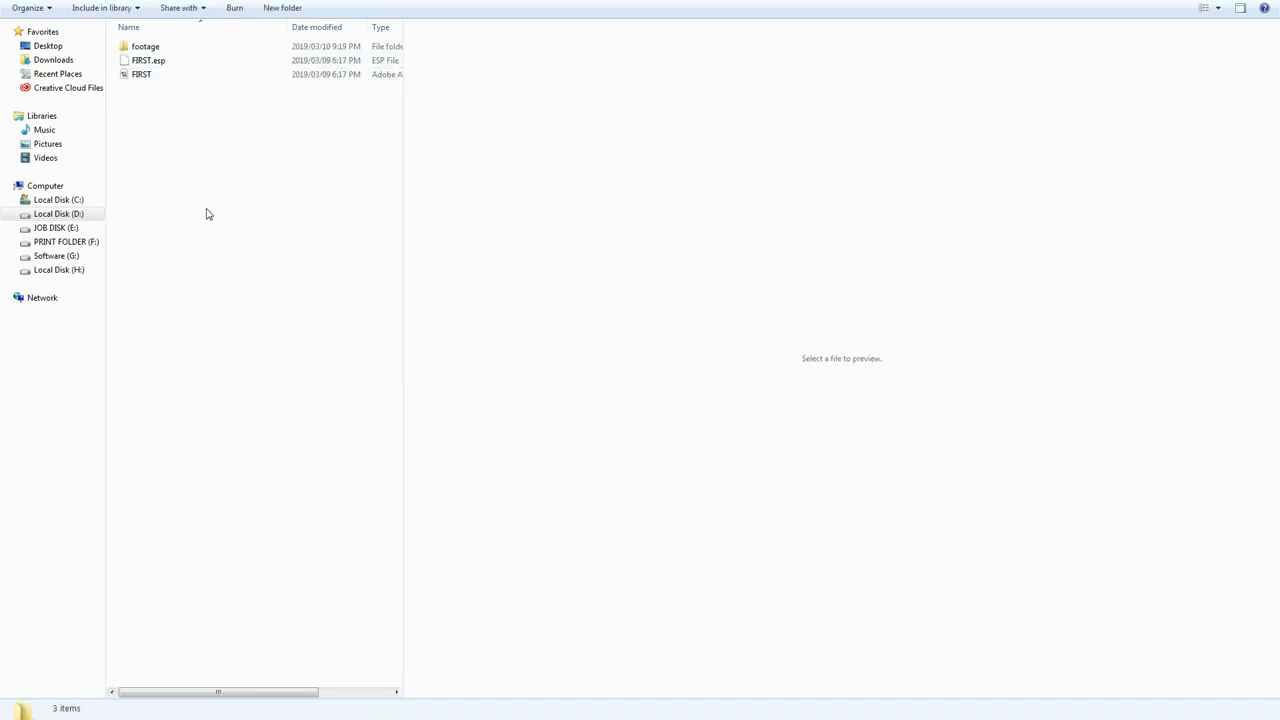
pyautogui.doubleClick(177, 48)
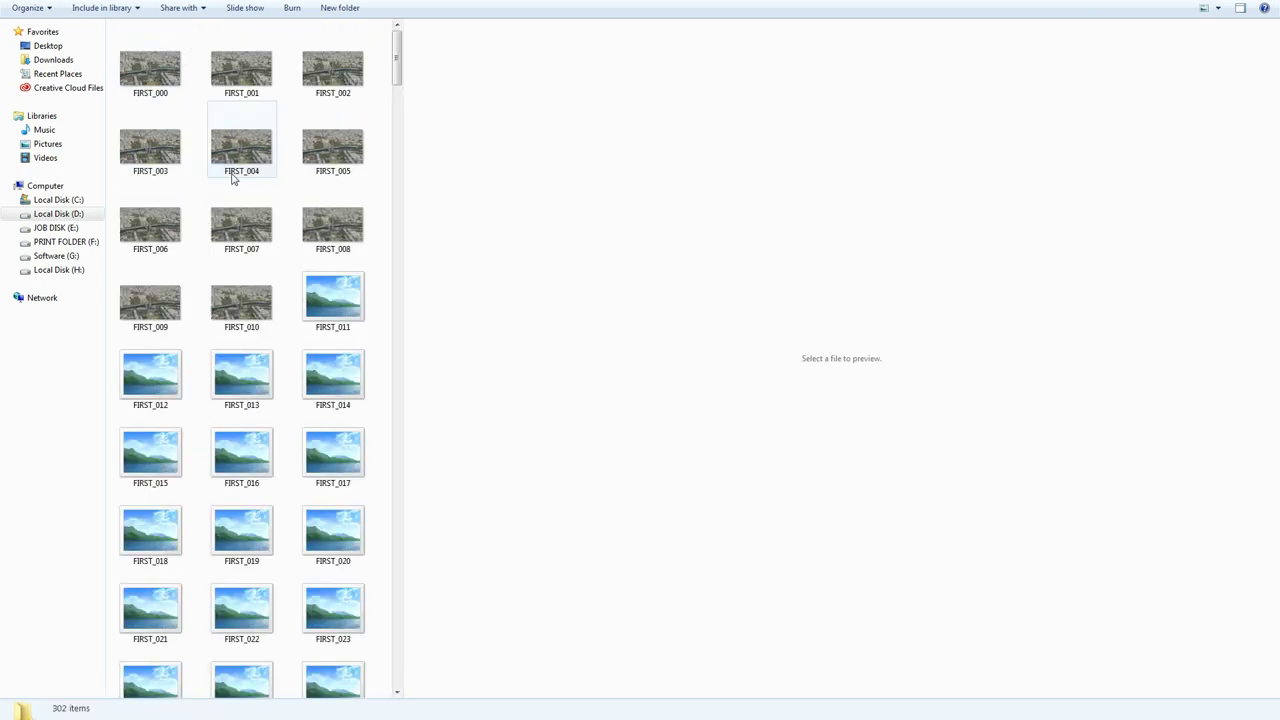
pyautogui.scroll(-5, 221, 191)
pyautogui.scroll(-5, 222, 195)
pyautogui.scroll(-5, 222, 200)
pyautogui.scroll(-5, 223, 207)
pyautogui.scroll(-2, 222, 207)
pyautogui.scroll(-2, 223, 207)
pyautogui.scroll(-2, 223, 210)
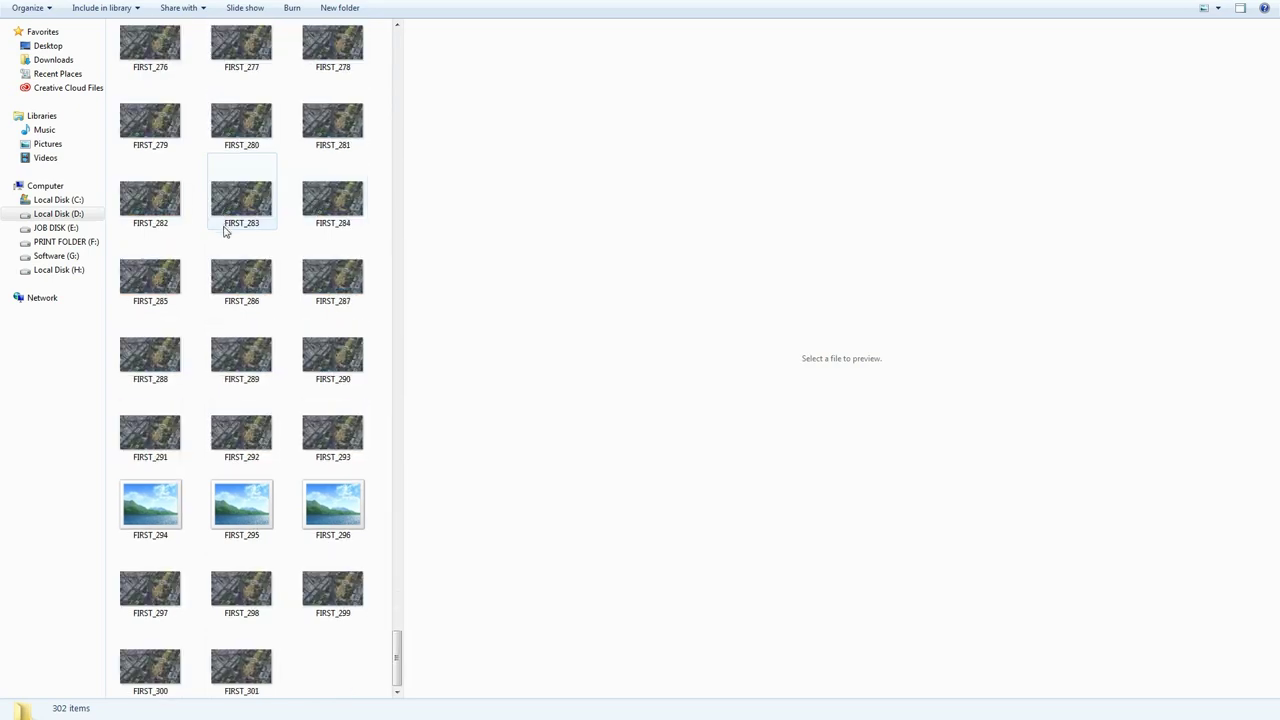
pyautogui.scroll(-2, 224, 231)
pyautogui.scroll(10, 224, 231)
pyautogui.scroll(10, 224, 231)
pyautogui.scroll(5, 224, 231)
pyautogui.press('super')
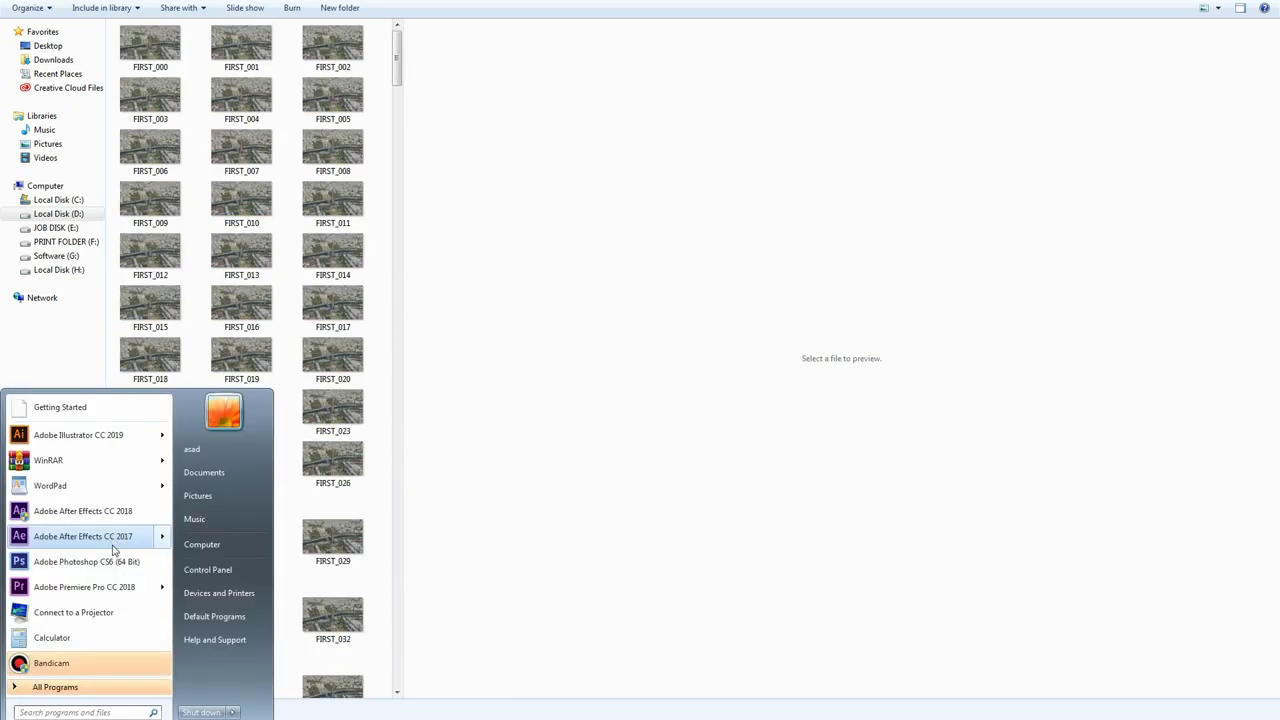
pyautogui.click(112, 538)
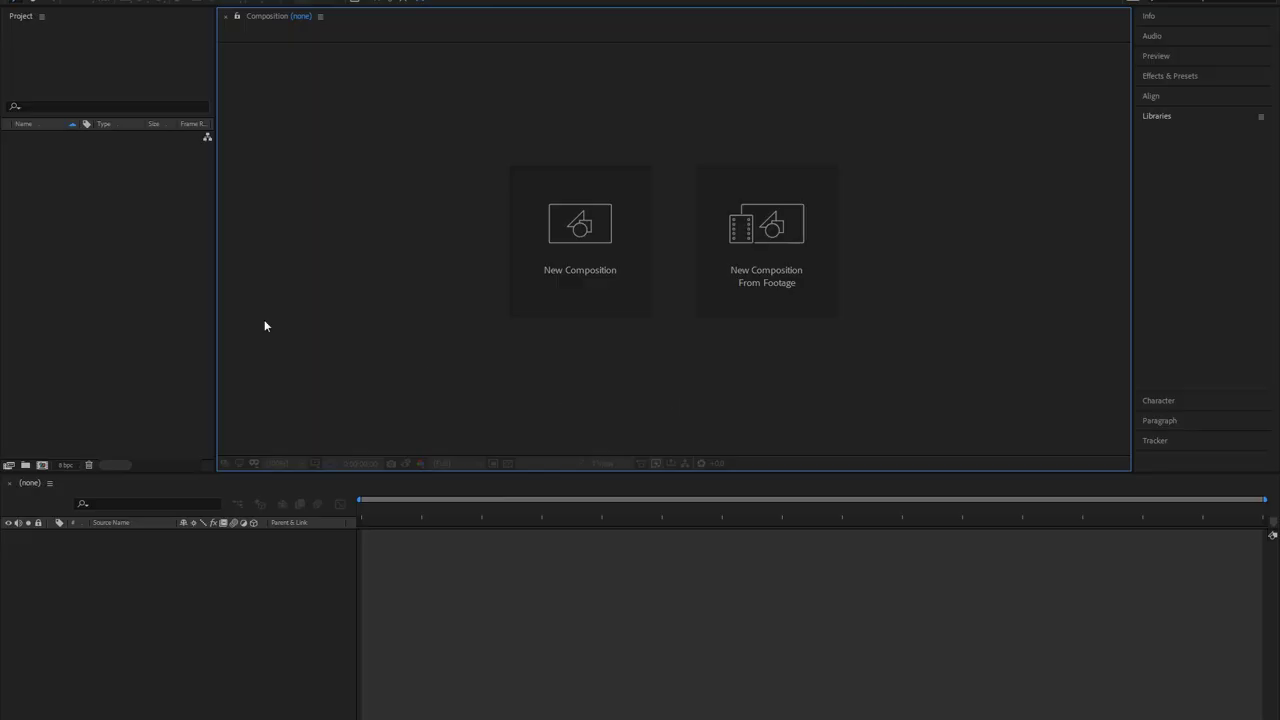
# Import FIRST_000 from D:\Tutorial\FIRST\footage as a JPEG sequence
pyautogui.rightClick(114, 203)
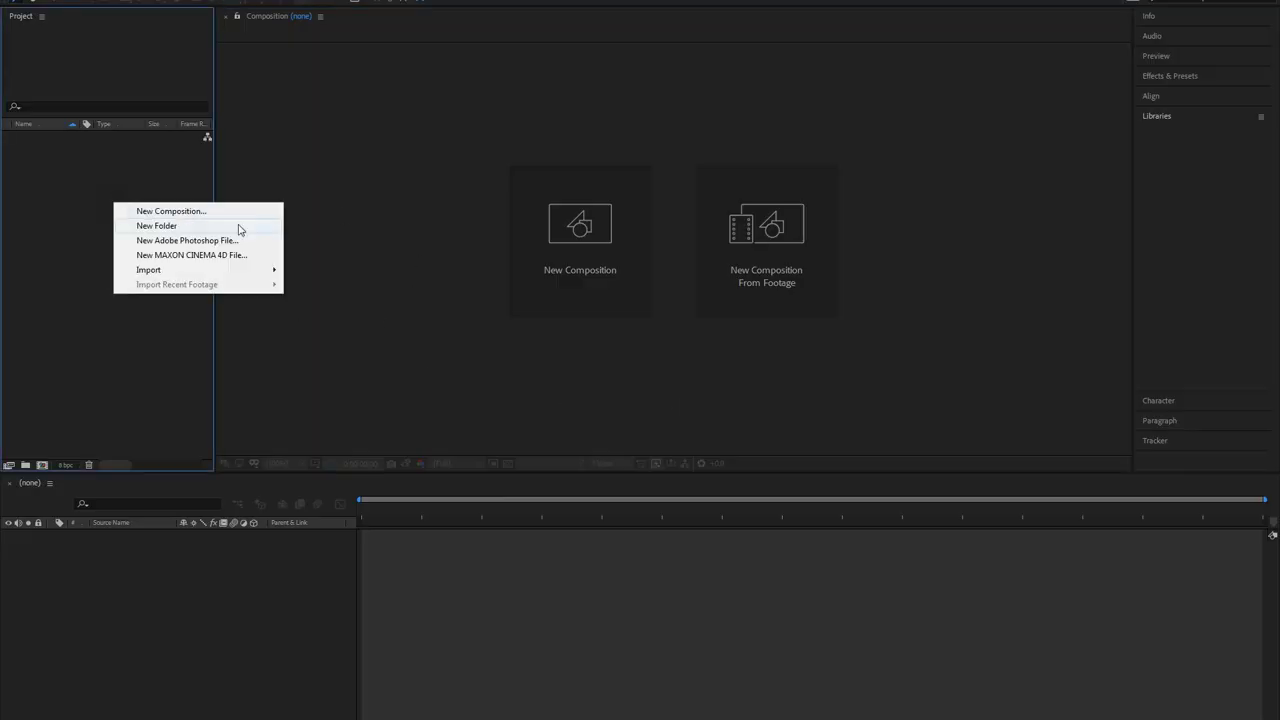
pyautogui.moveTo(266, 272)
pyautogui.click(330, 273)
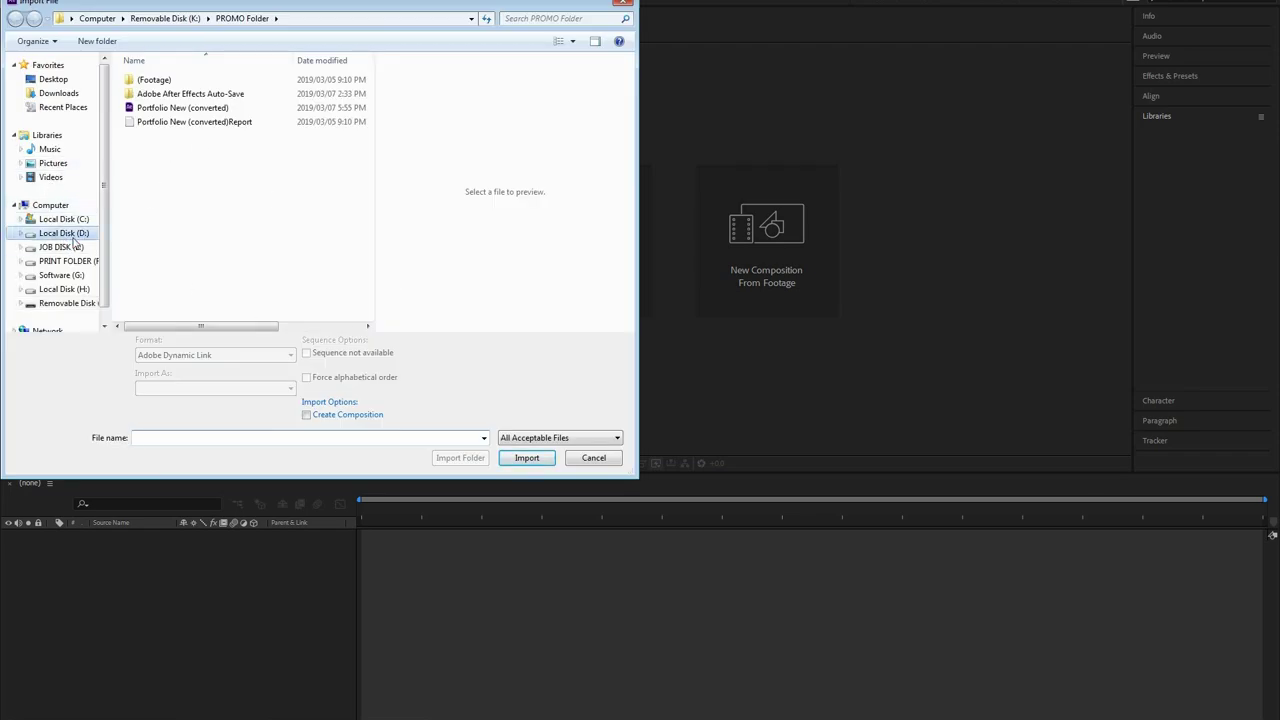
pyautogui.click(70, 236)
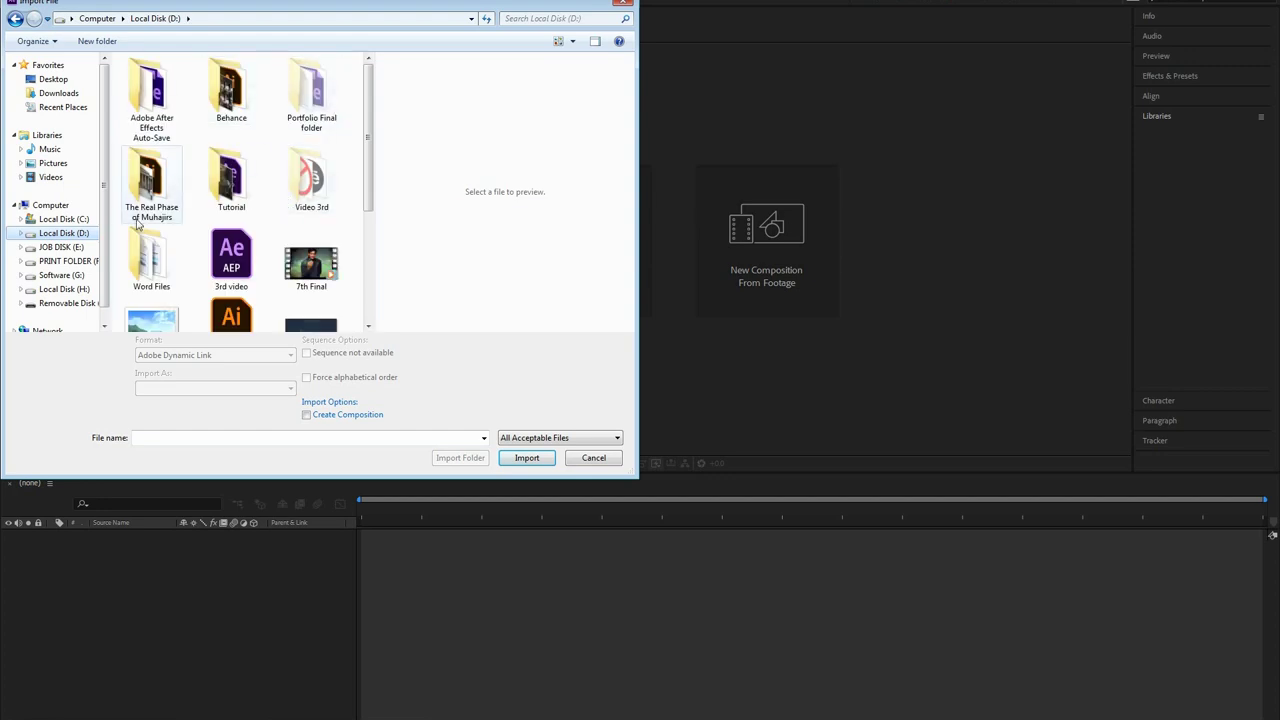
pyautogui.doubleClick(230, 180)
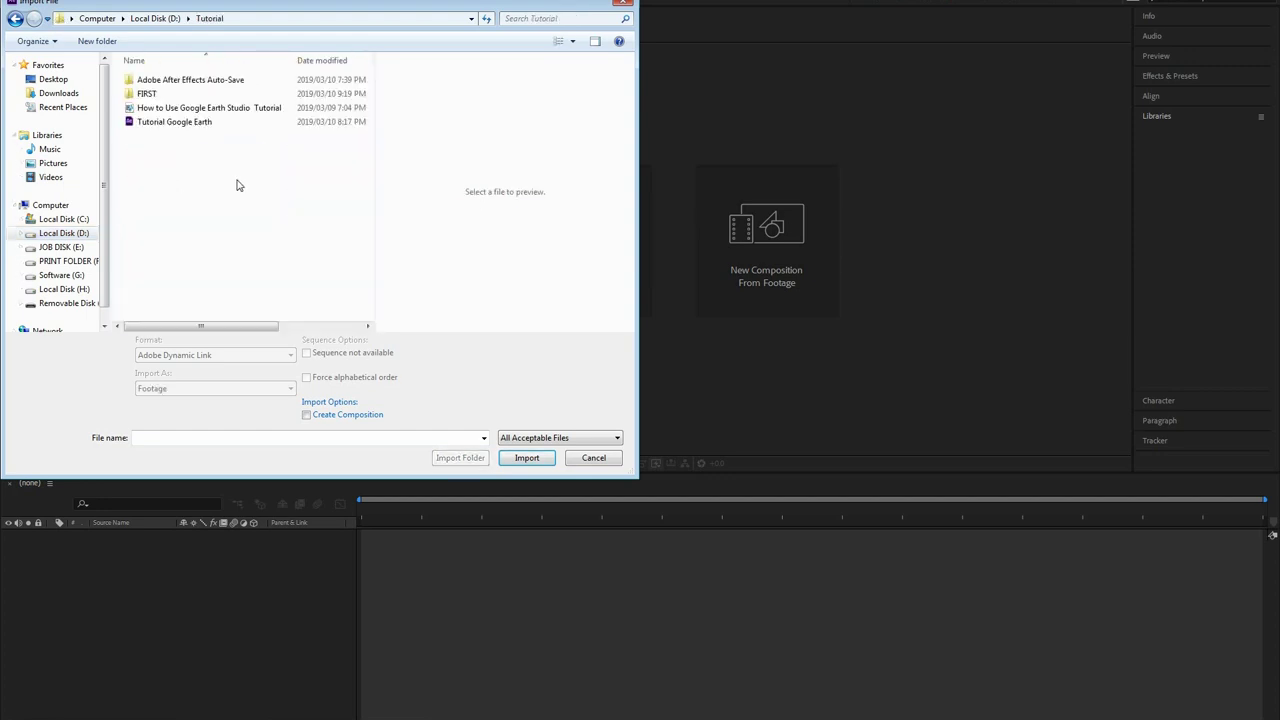
pyautogui.doubleClick(165, 93)
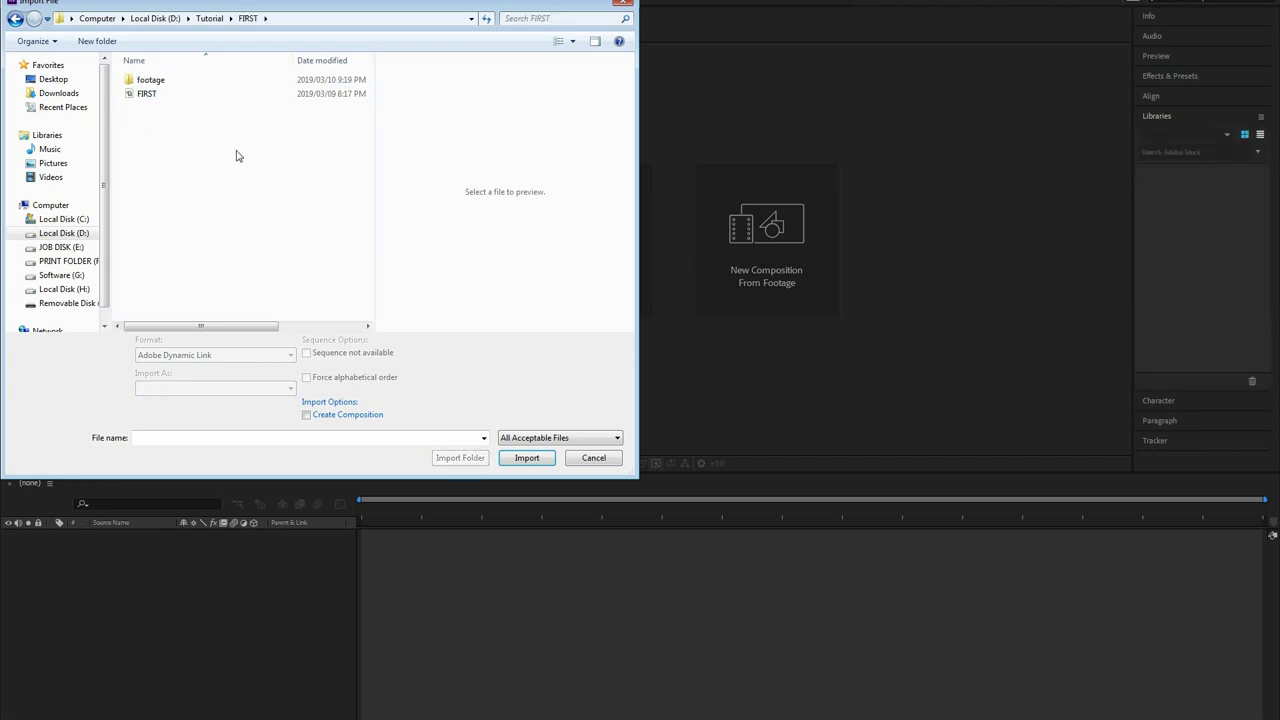
pyautogui.doubleClick(165, 80)
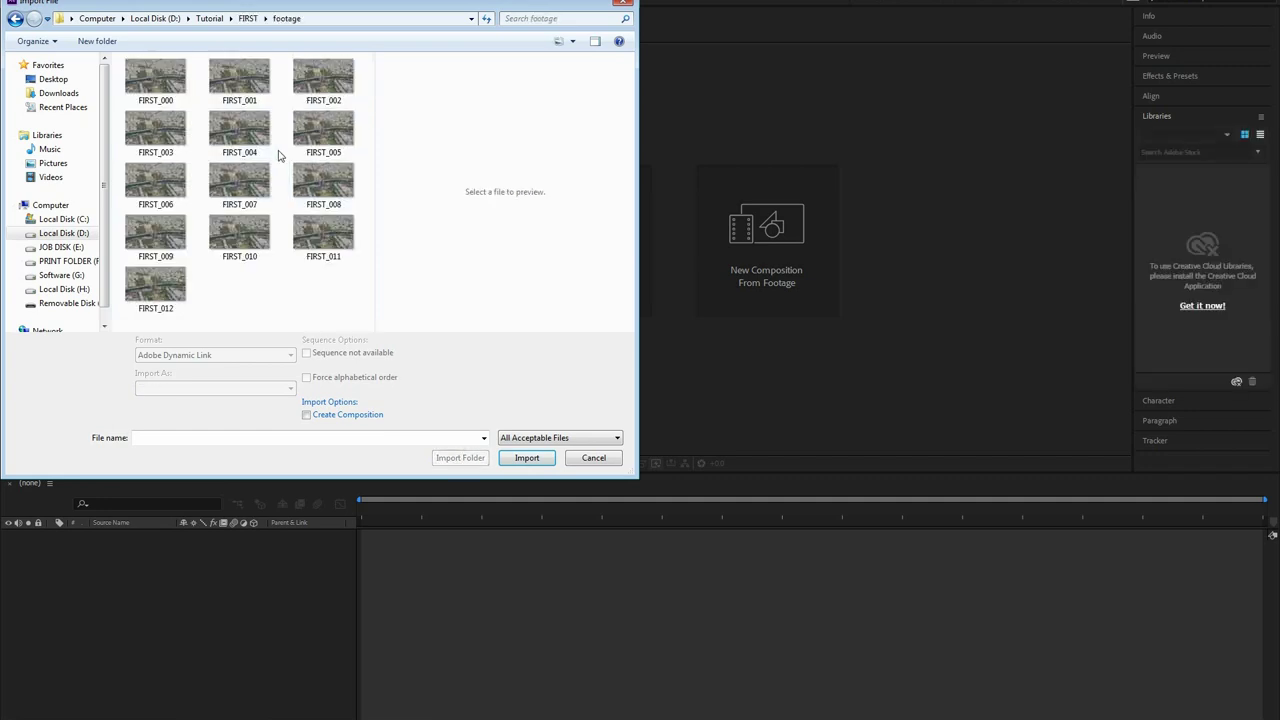
pyautogui.click(168, 86)
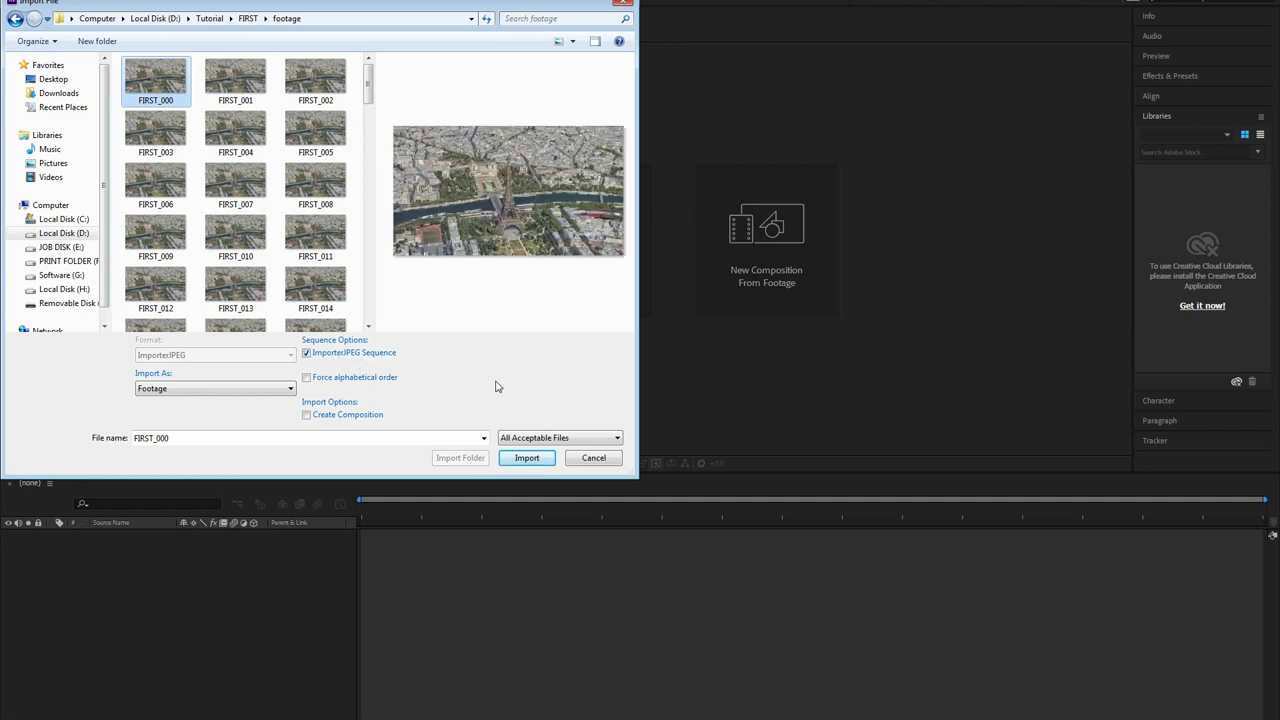
pyautogui.click(526, 457)
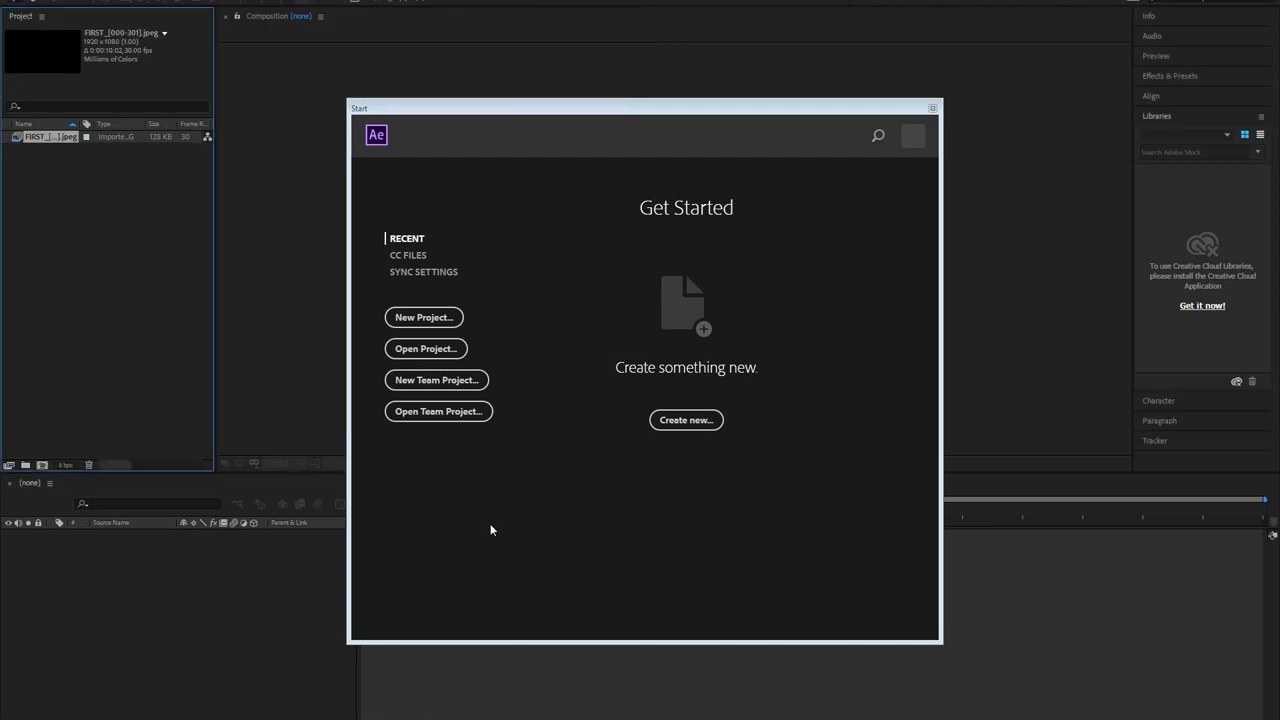
# Create a FIRST composition from the imported FIRST image sequence
pyautogui.click(62, 157)
pyautogui.moveTo(52, 140); pyautogui.dragTo(42, 464)
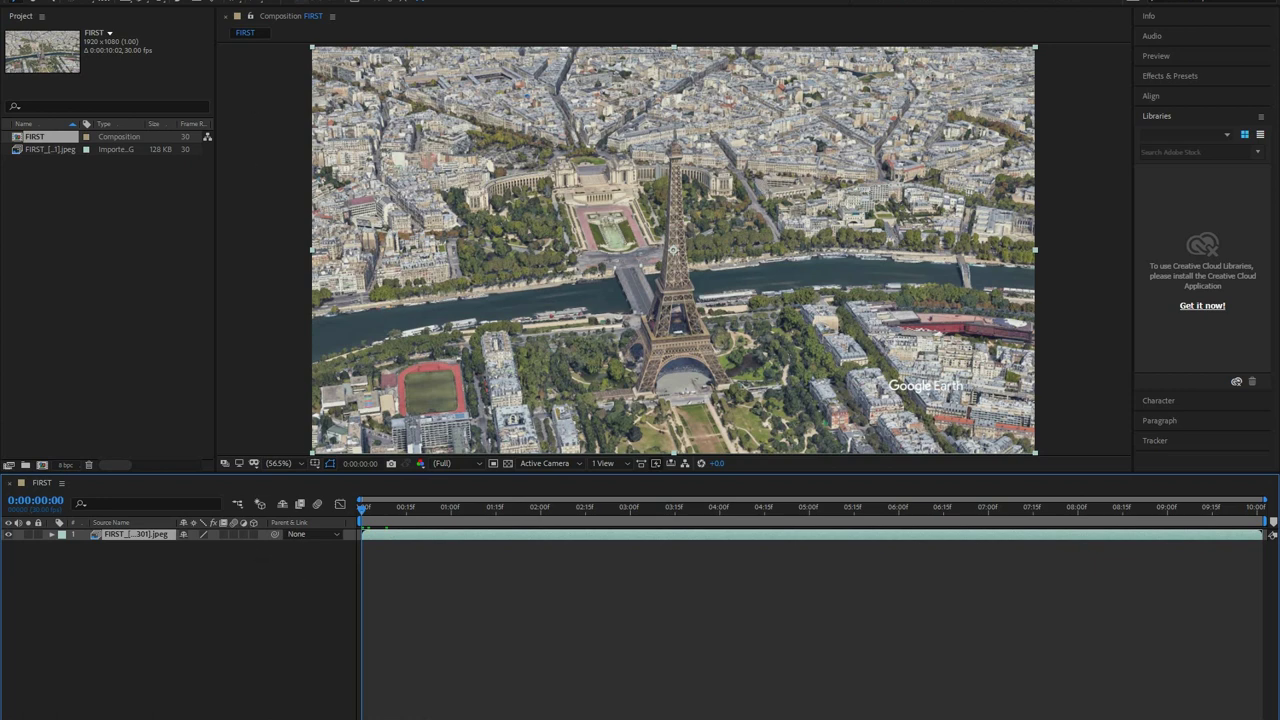
pyautogui.click(15, 2)
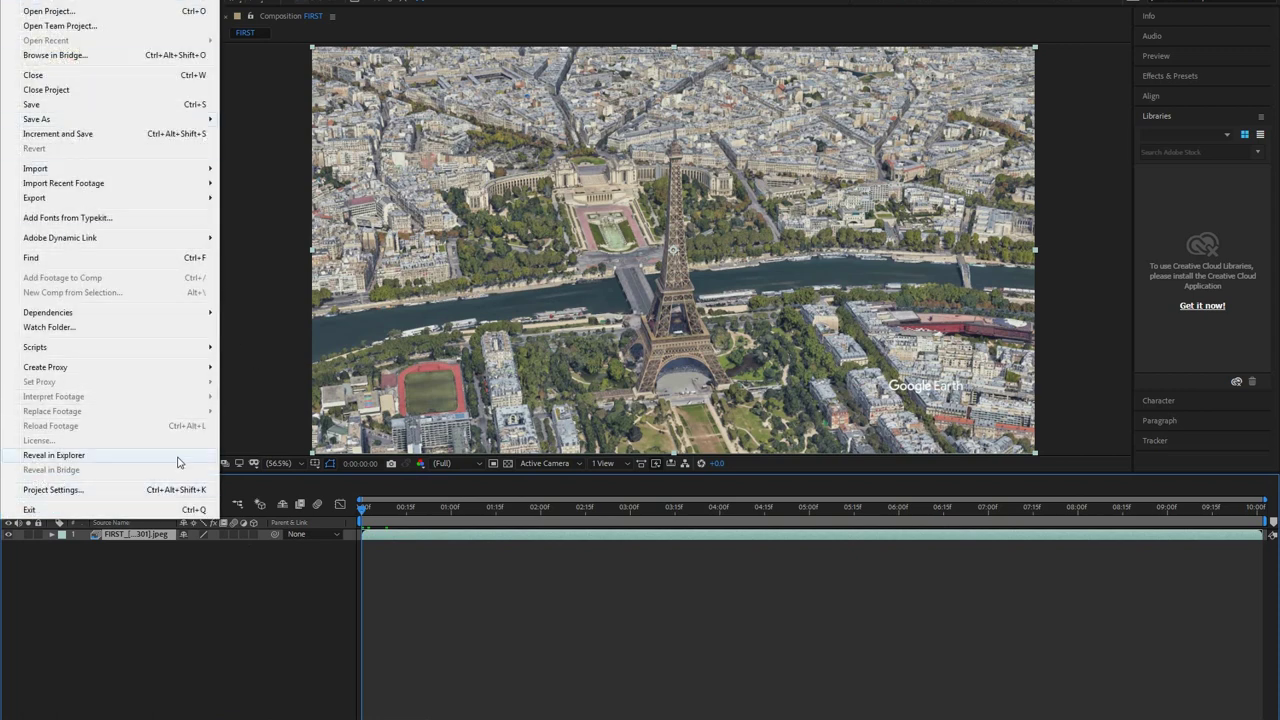
# Run the FIRST tracking-data script from the FIRST folder to add camera and track-point layers
pyautogui.moveTo(204, 349)
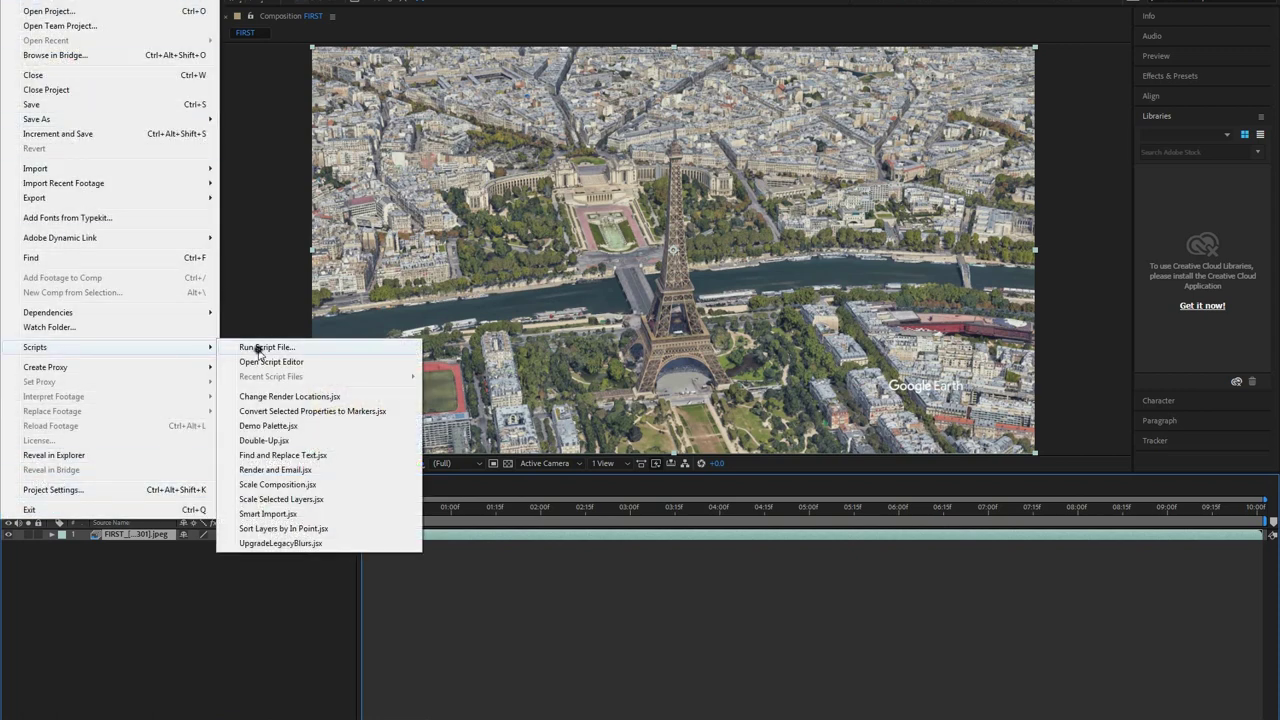
pyautogui.click(255, 347)
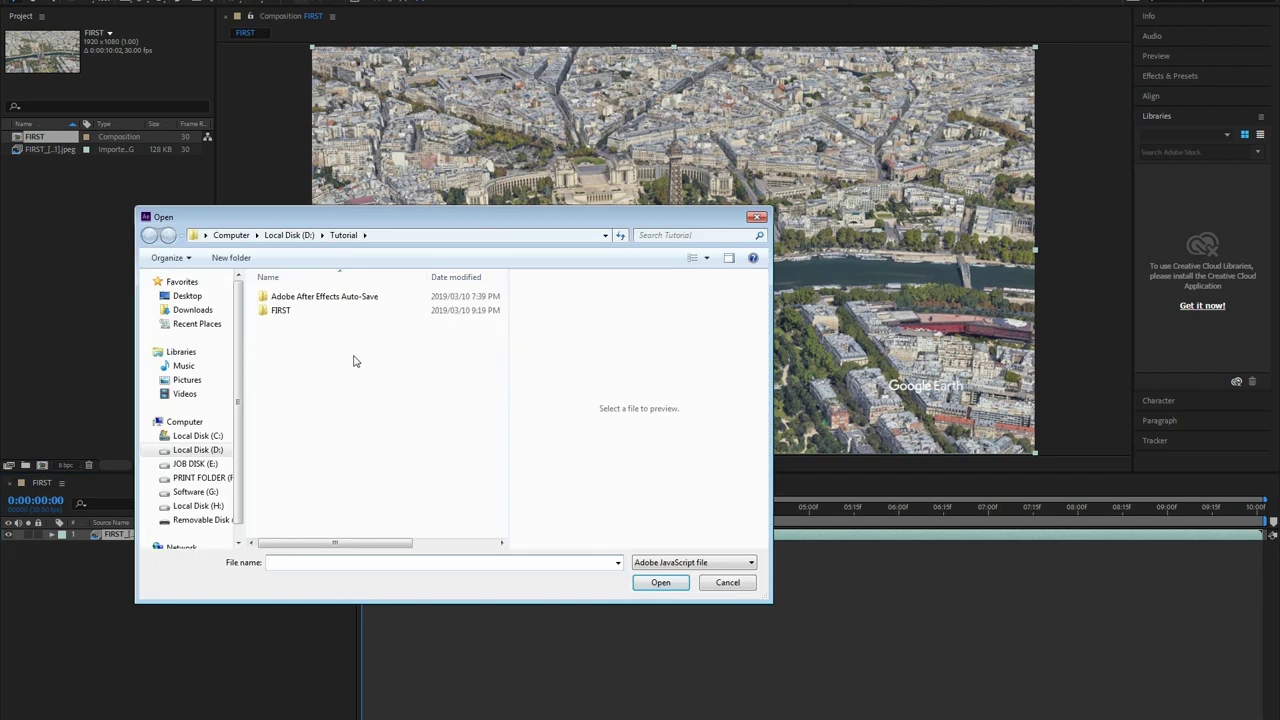
pyautogui.doubleClick(288, 311)
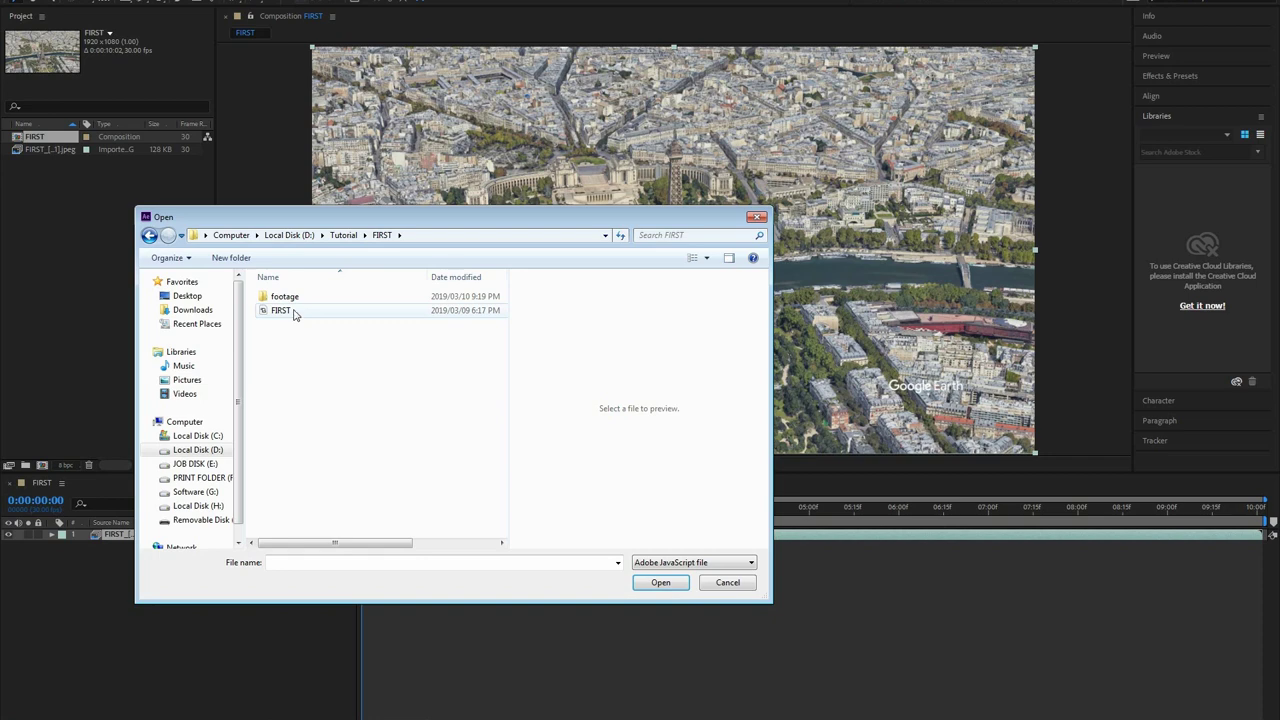
pyautogui.click(288, 311)
pyautogui.click(663, 583)
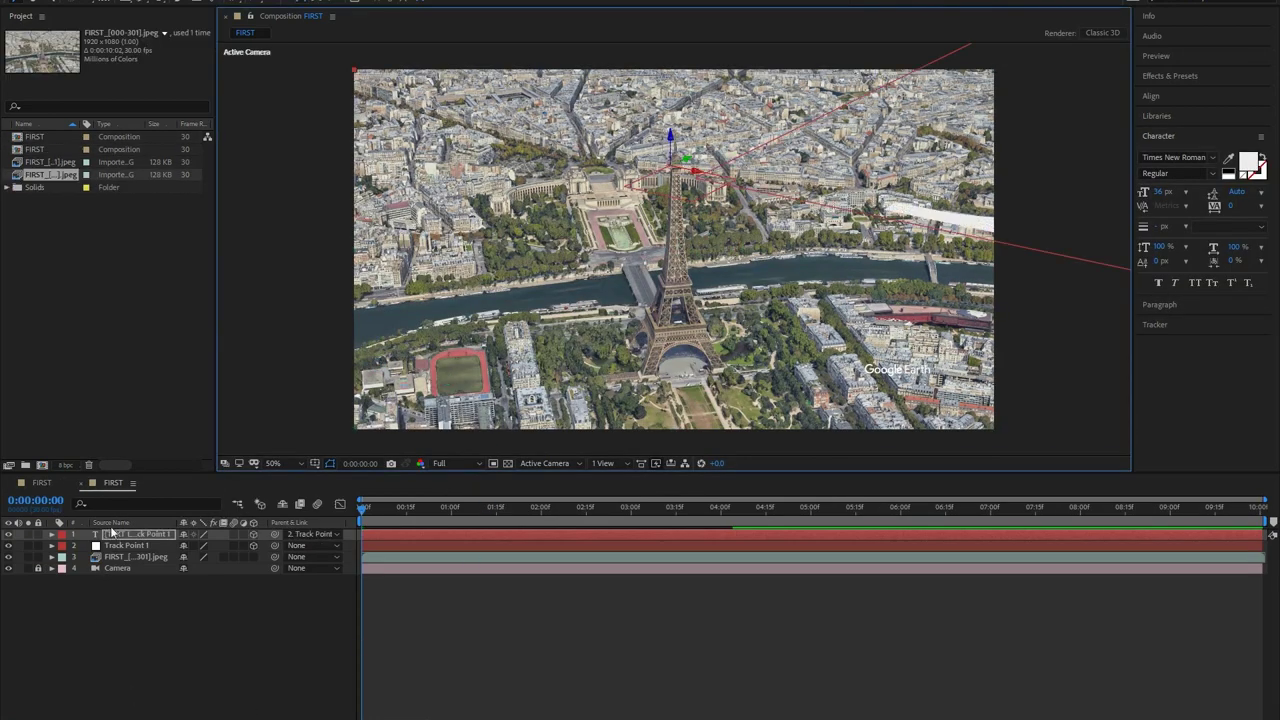
# Set the text layer's scale to 100%, X rotation to 90° and Y rotation to 50°
pyautogui.click(11, 549)
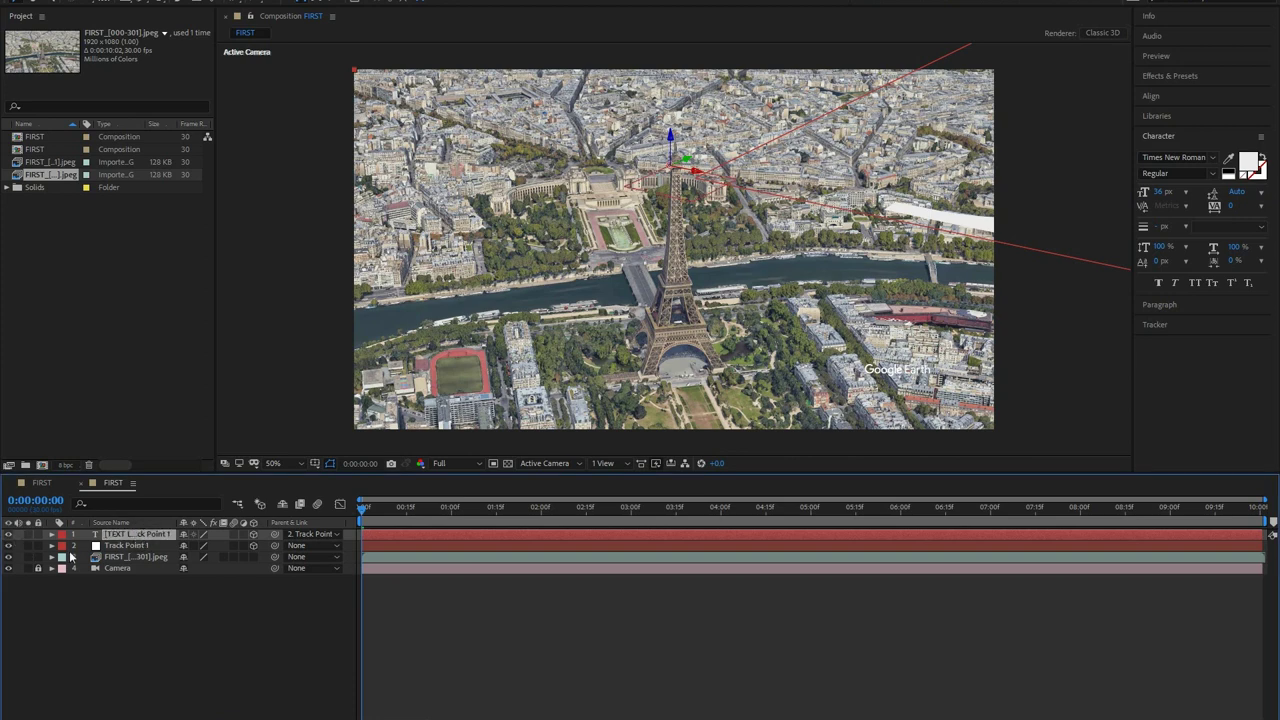
pyautogui.click(52, 535)
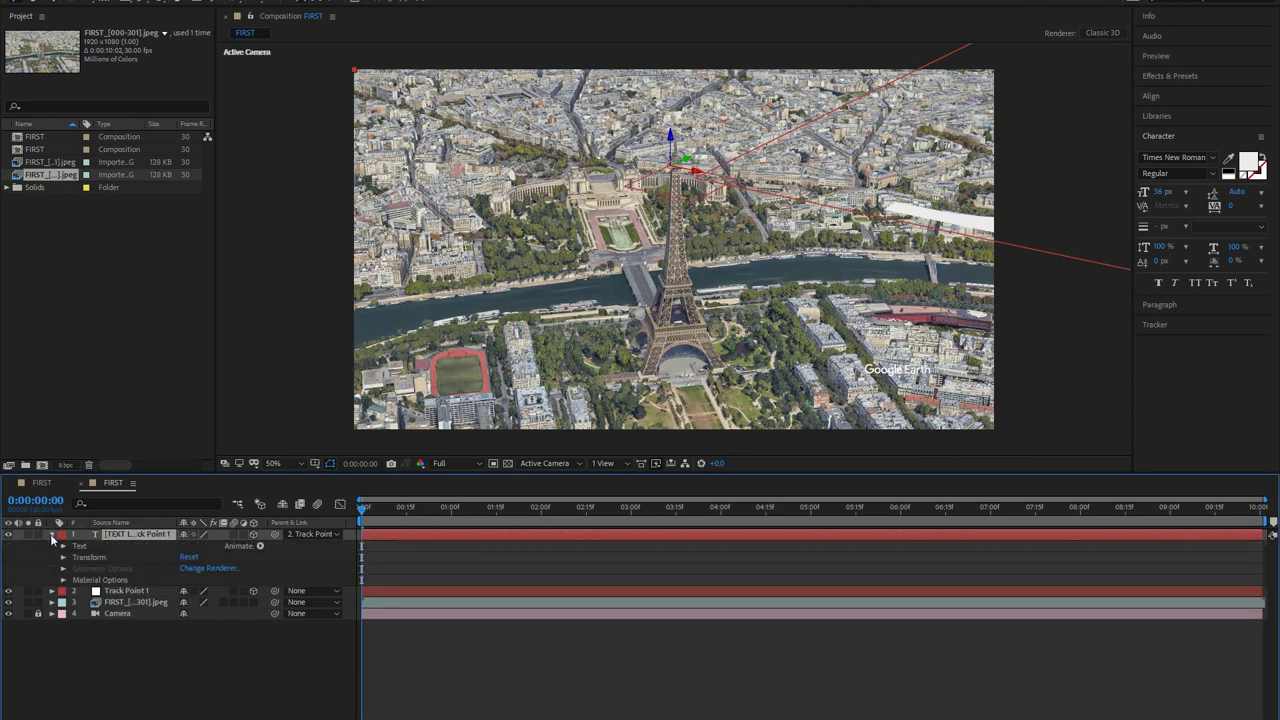
pyautogui.click(63, 557)
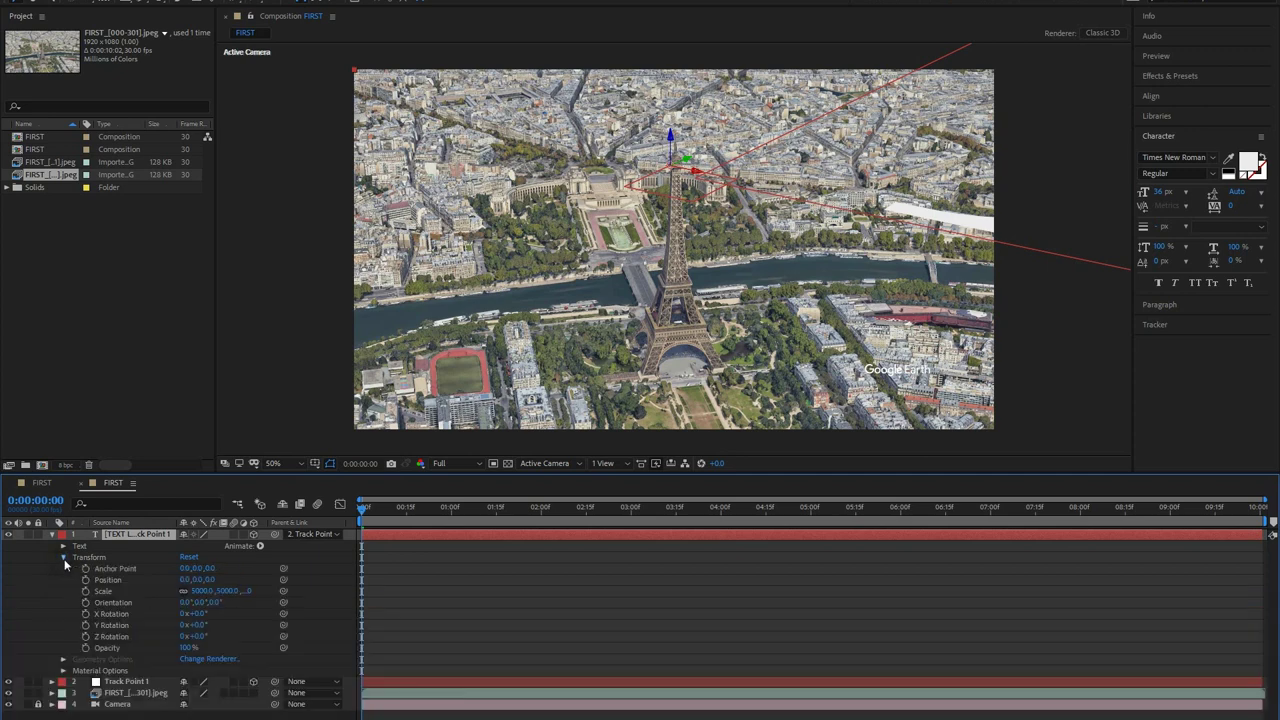
pyautogui.click(203, 591)
pyautogui.write('100')
pyautogui.press('Return')
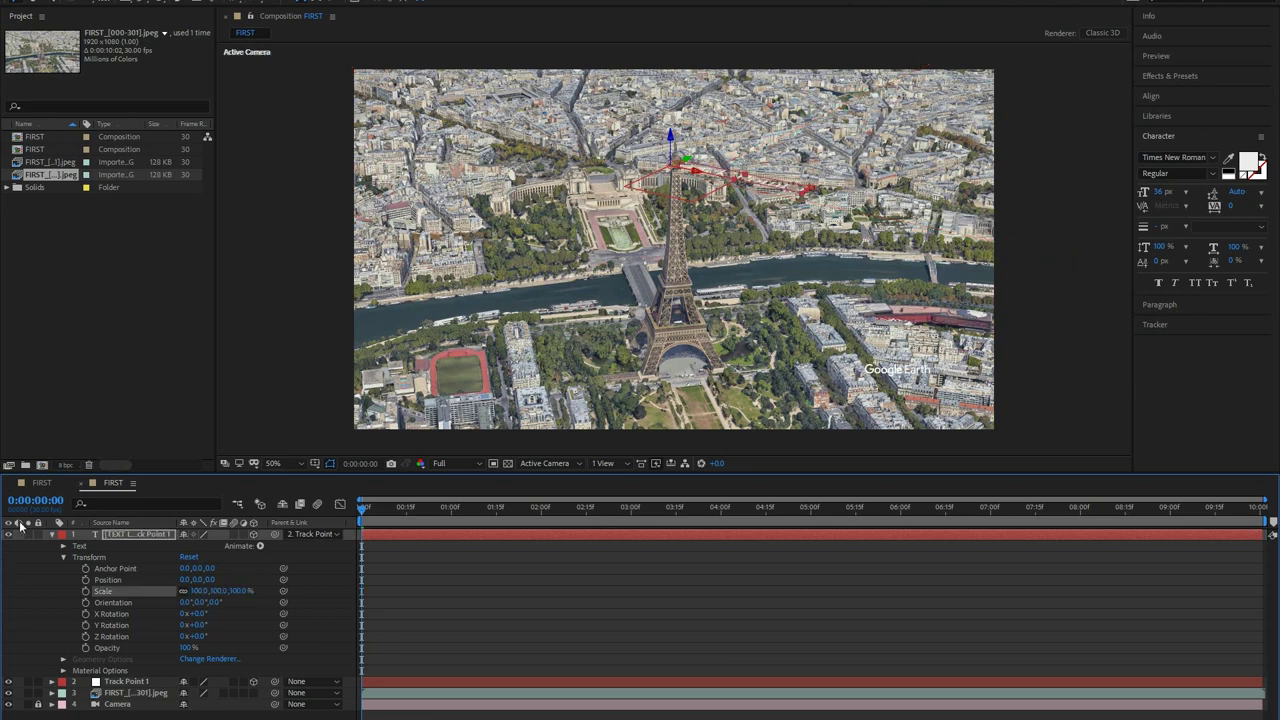
pyautogui.click(197, 614)
pyautogui.write('90')
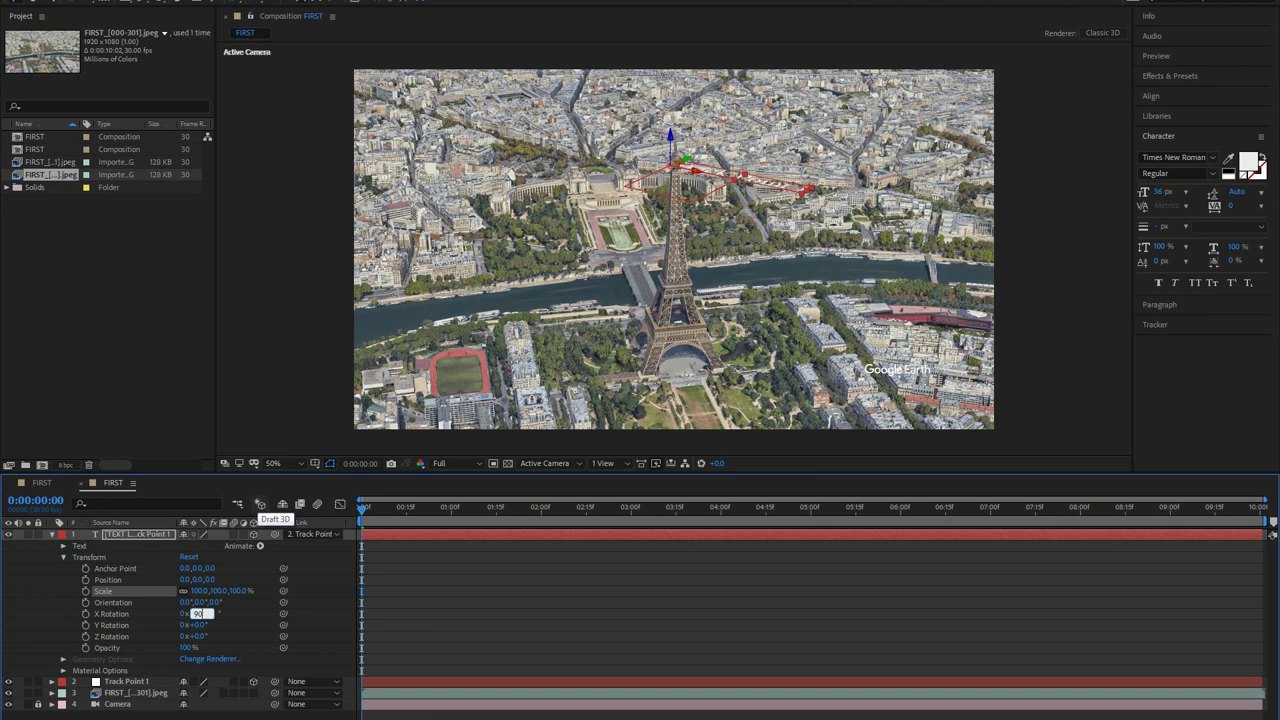
pyautogui.press('Return')
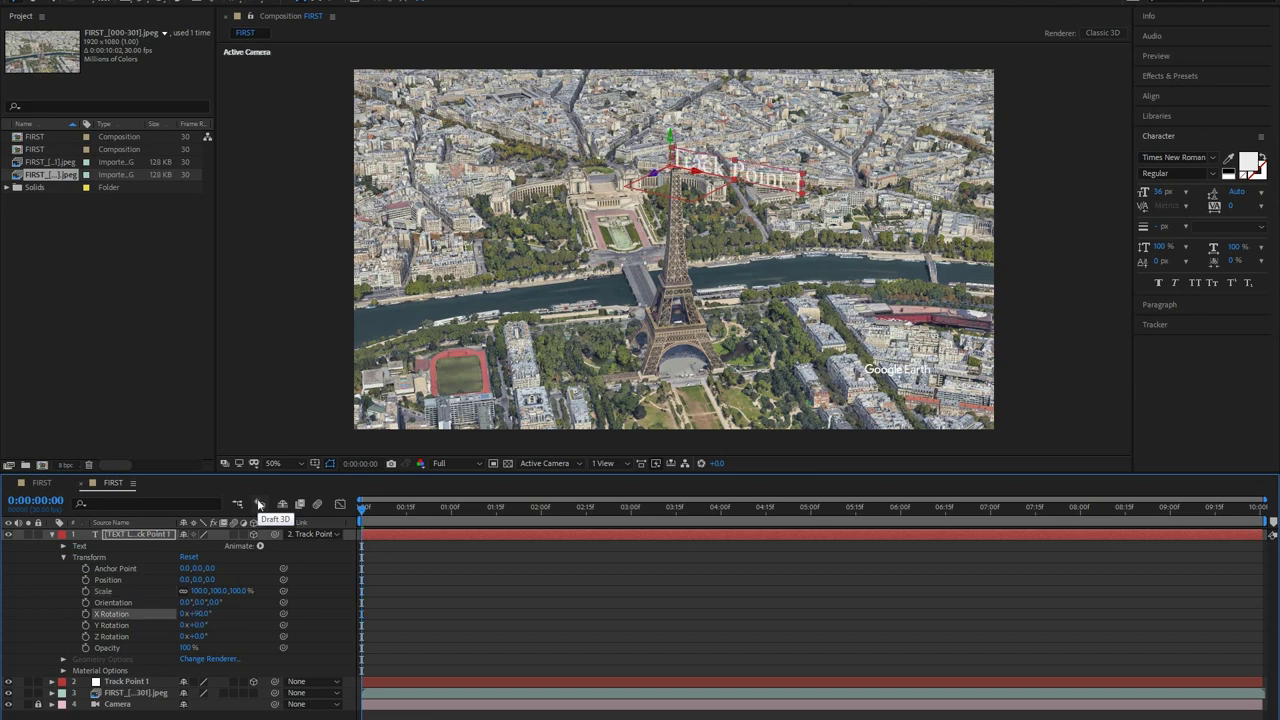
pyautogui.click(197, 625)
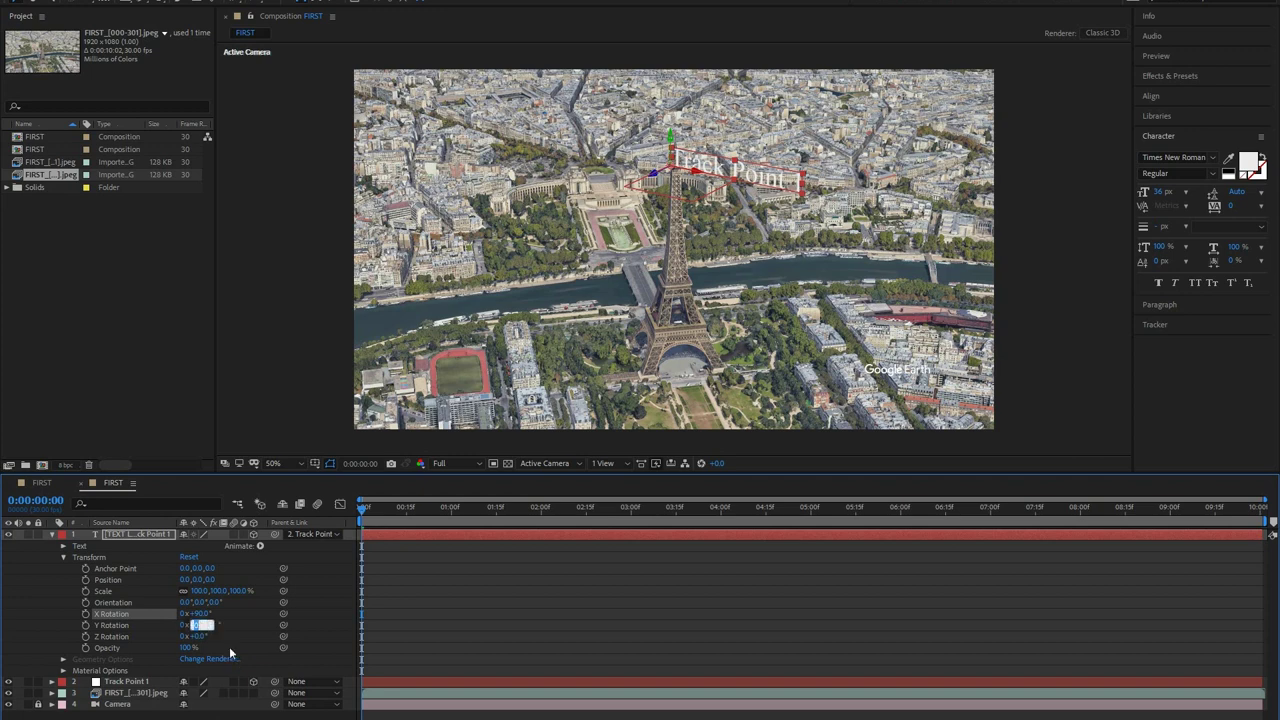
pyautogui.write('50')
pyautogui.press('Return')
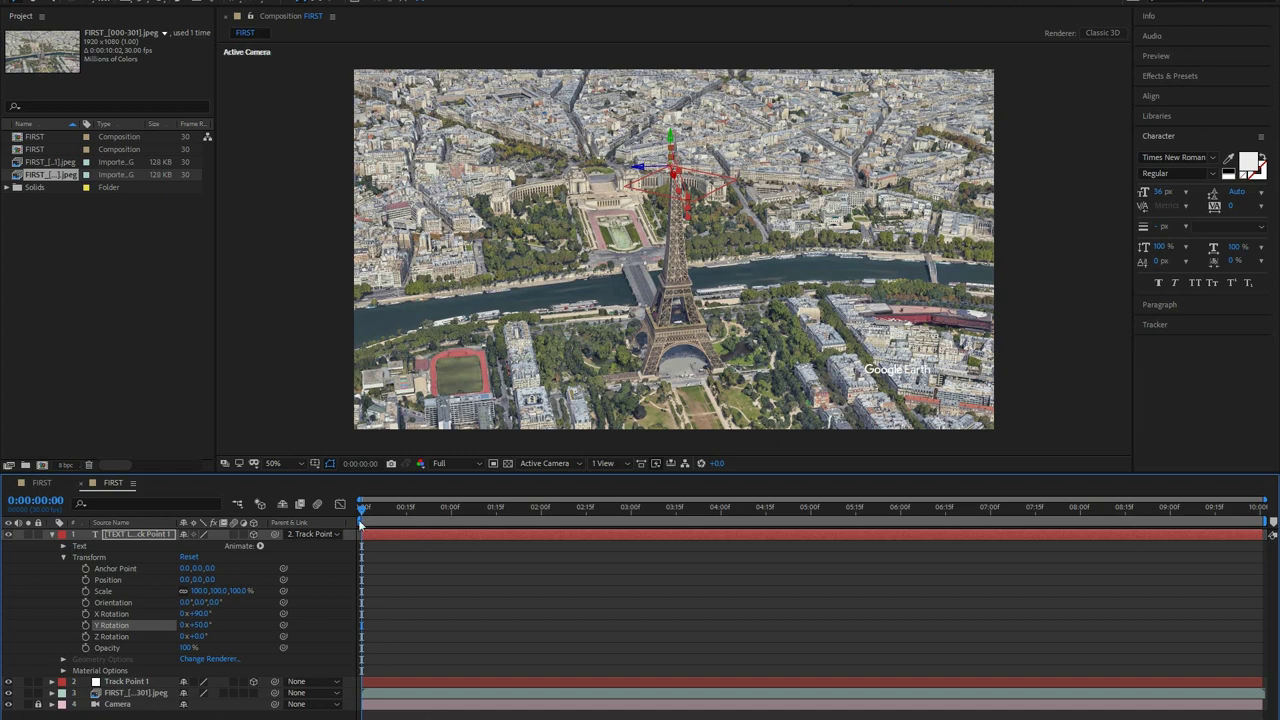
# Check a later frame and set the label's Z position to 20
pyautogui.moveTo(363, 513); pyautogui.dragTo(693, 519)
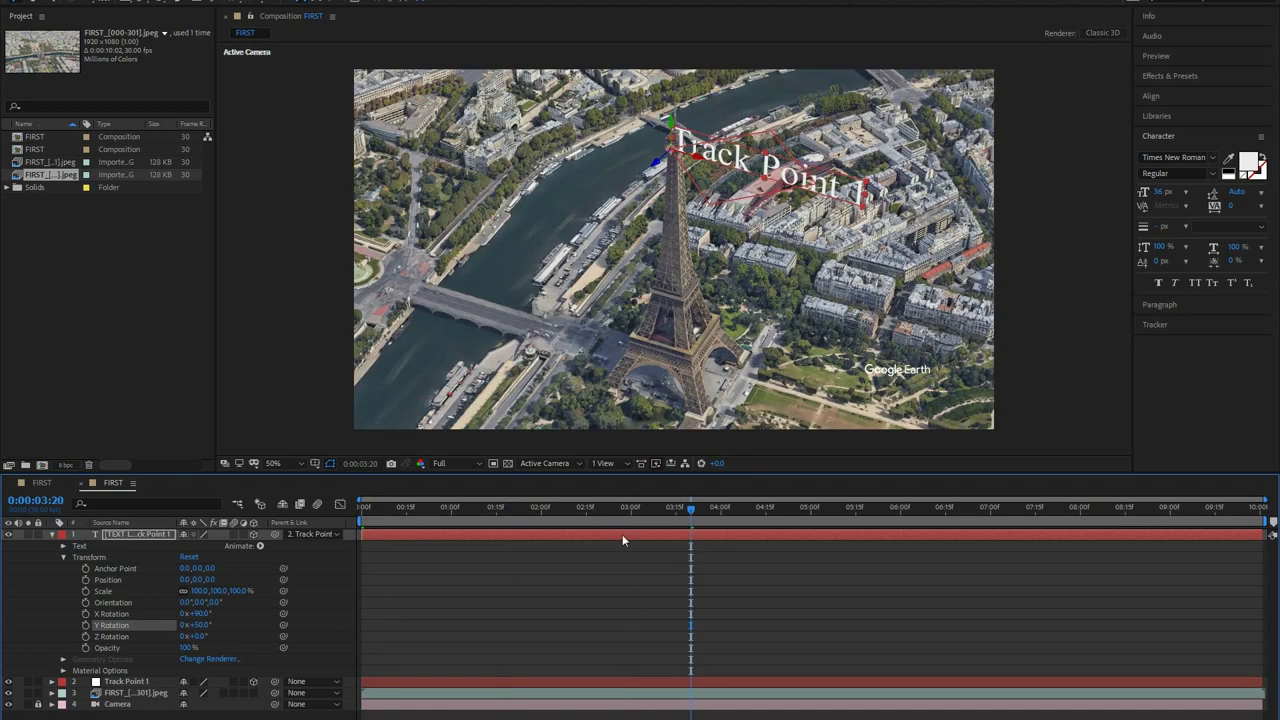
pyautogui.click(211, 580)
pyautogui.write('20')
pyautogui.press('Return')
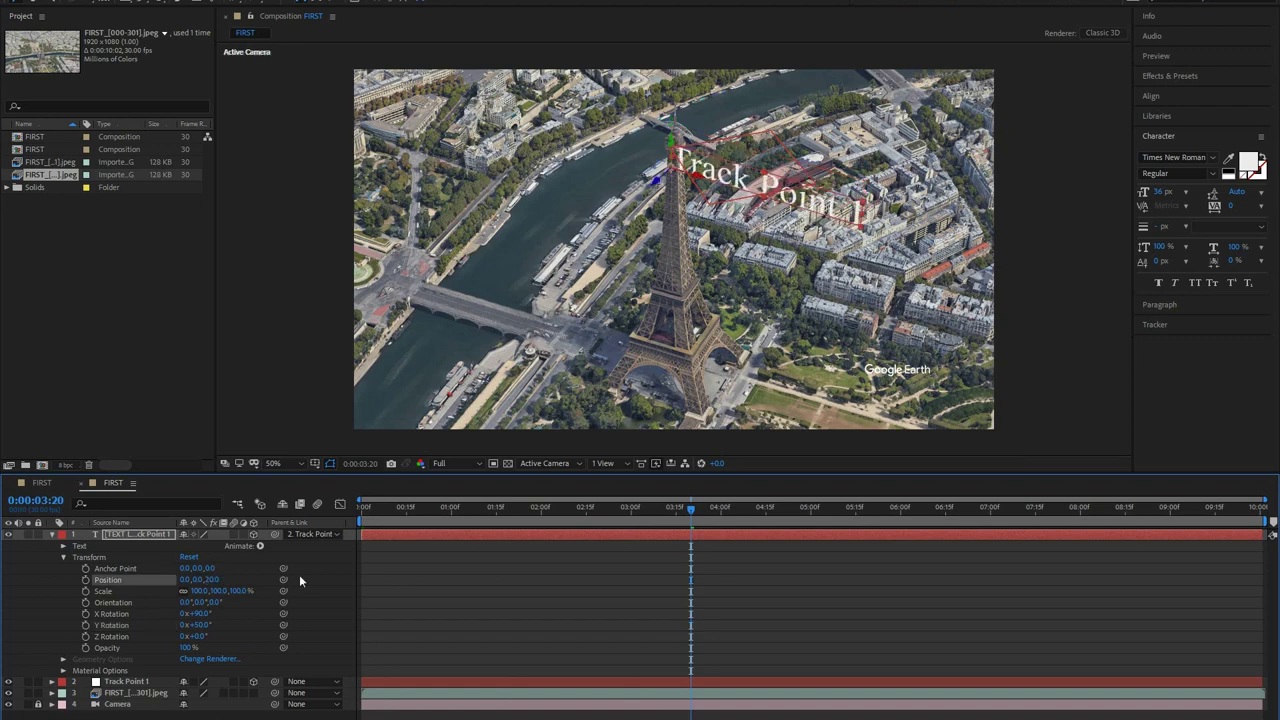
# Select the Track Point 1 text layer and scrub back to the composition's start
pyautogui.click(146, 536)
pyautogui.write('Eifel Tower')
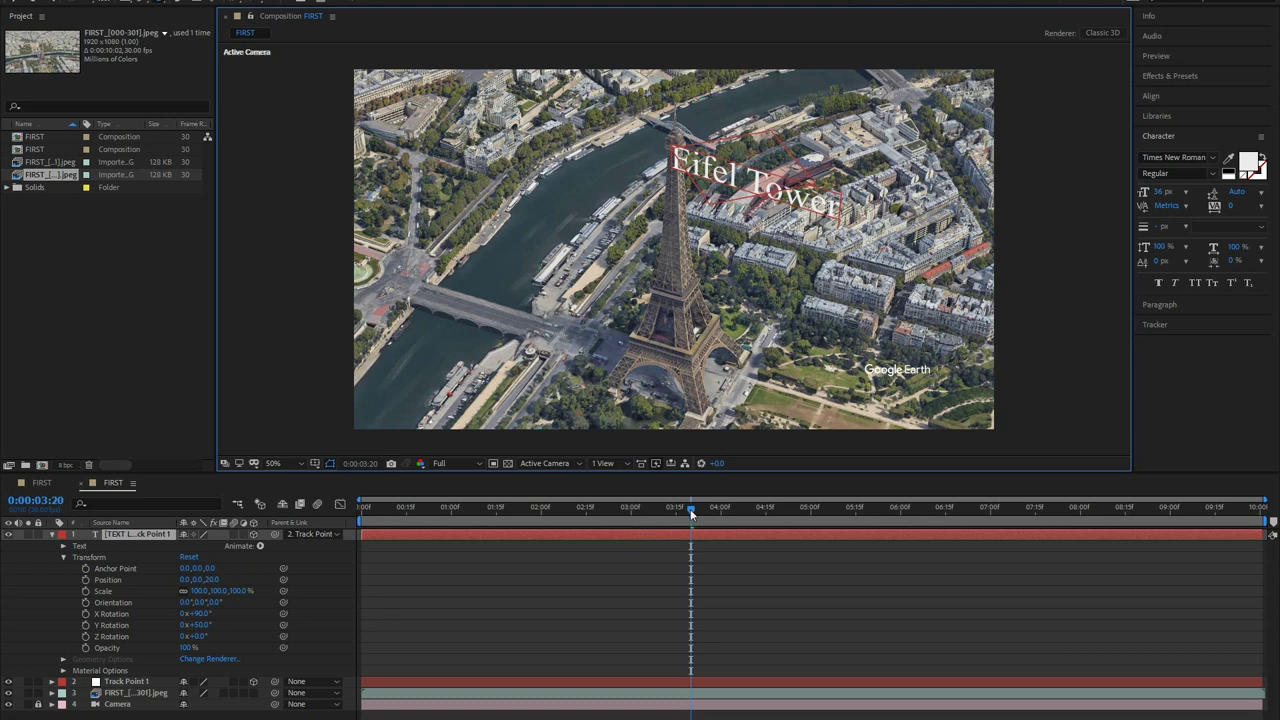
pyautogui.moveTo(611, 513); pyautogui.dragTo(347, 522)
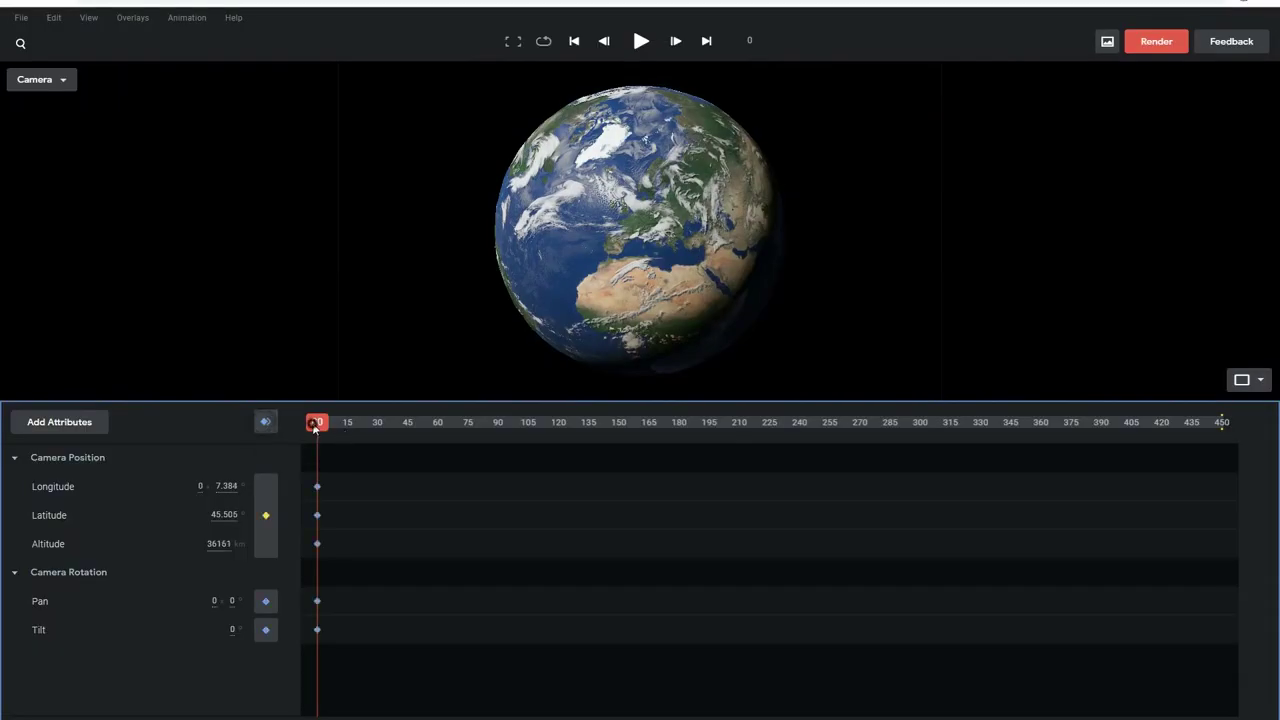
# At frame 90, zoom the camera into the Alps at 123 km to set the end keyframe
pyautogui.moveTo(496, 430); pyautogui.dragTo(497, 430)
pyautogui.scroll(10, 649, 233)
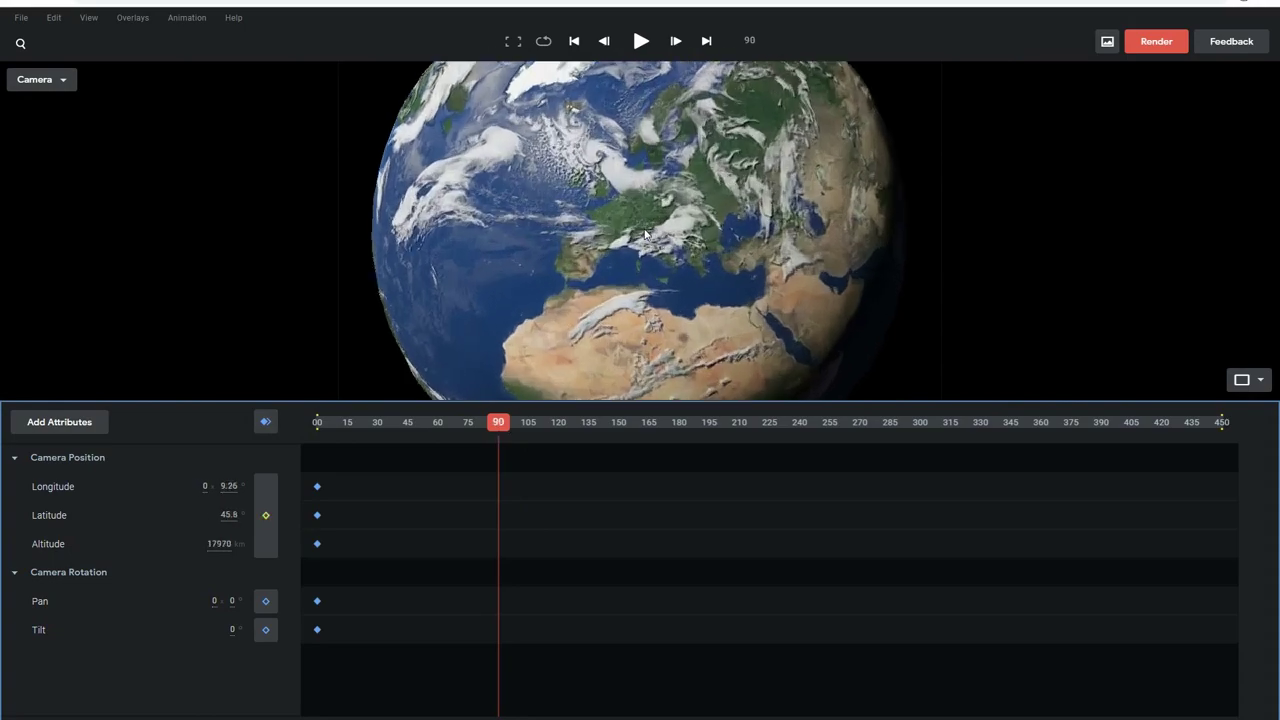
pyautogui.scroll(2, 643, 236)
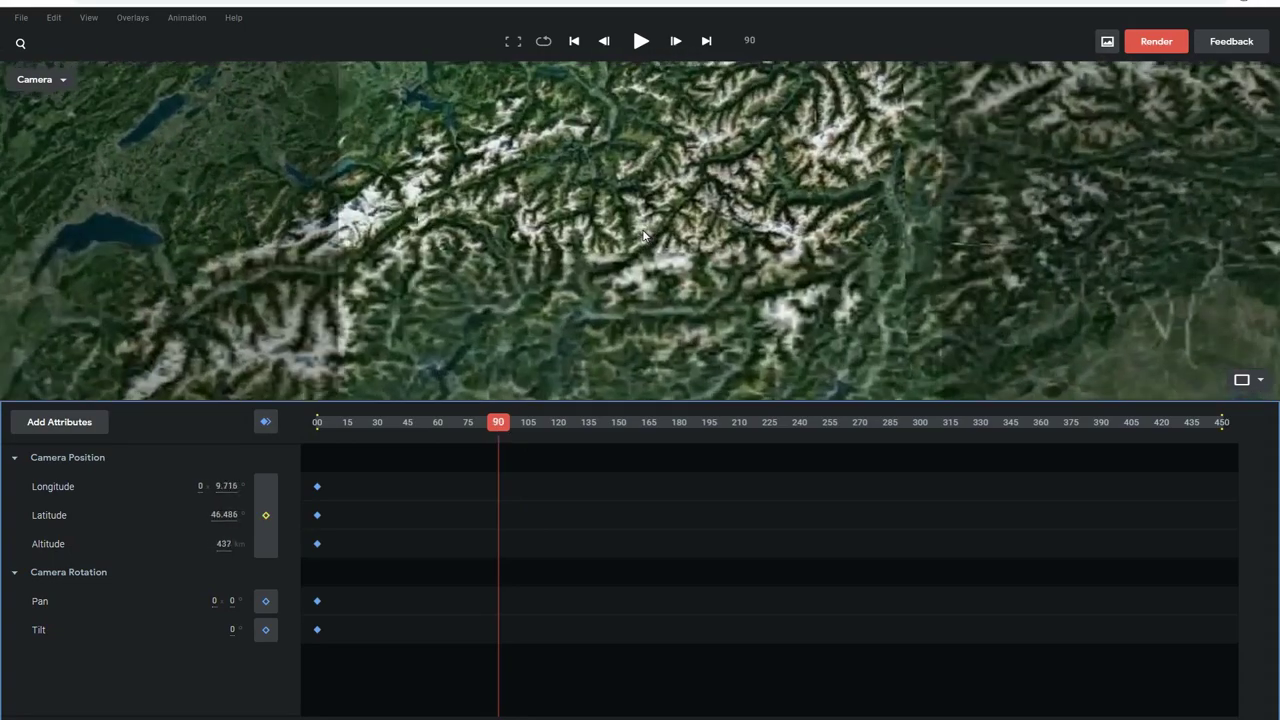
pyautogui.scroll(2, 642, 229)
pyautogui.scroll(2, 642, 229)
pyautogui.scroll(2, 649, 248)
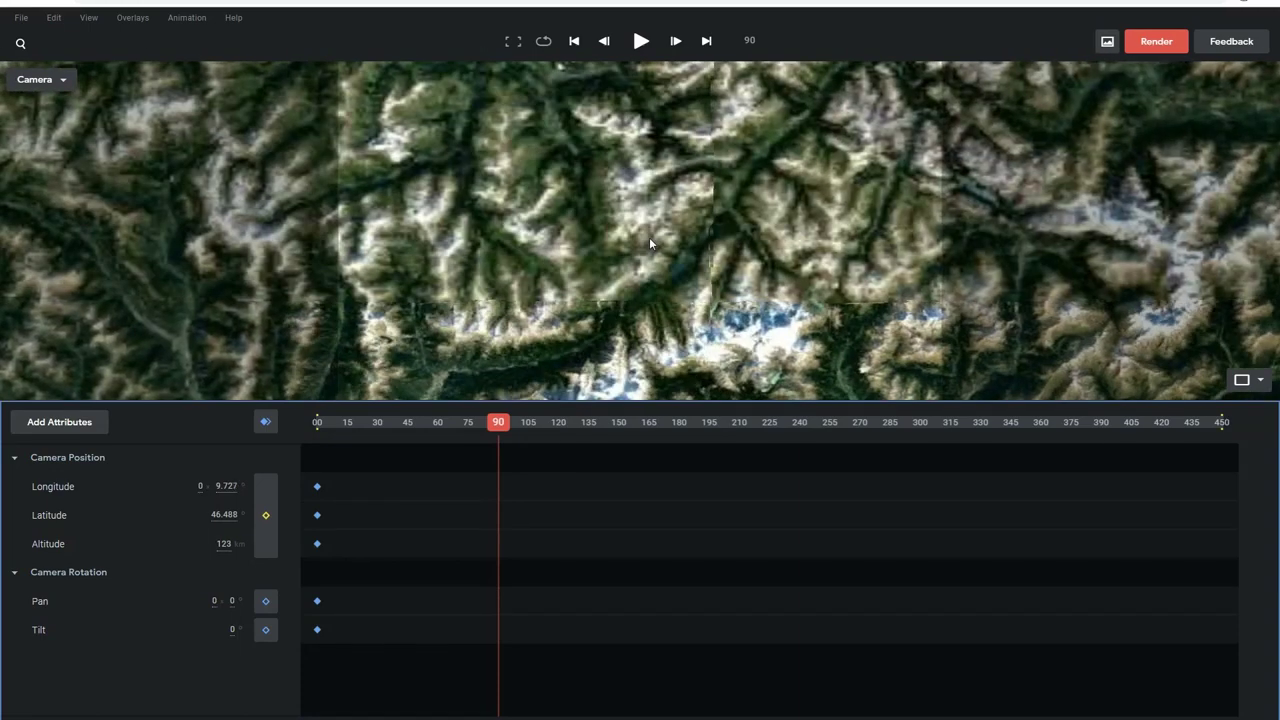
# Play the globe-to-Alps zoom from frame 0 and marquee-select all camera keyframes
pyautogui.click(266, 422)
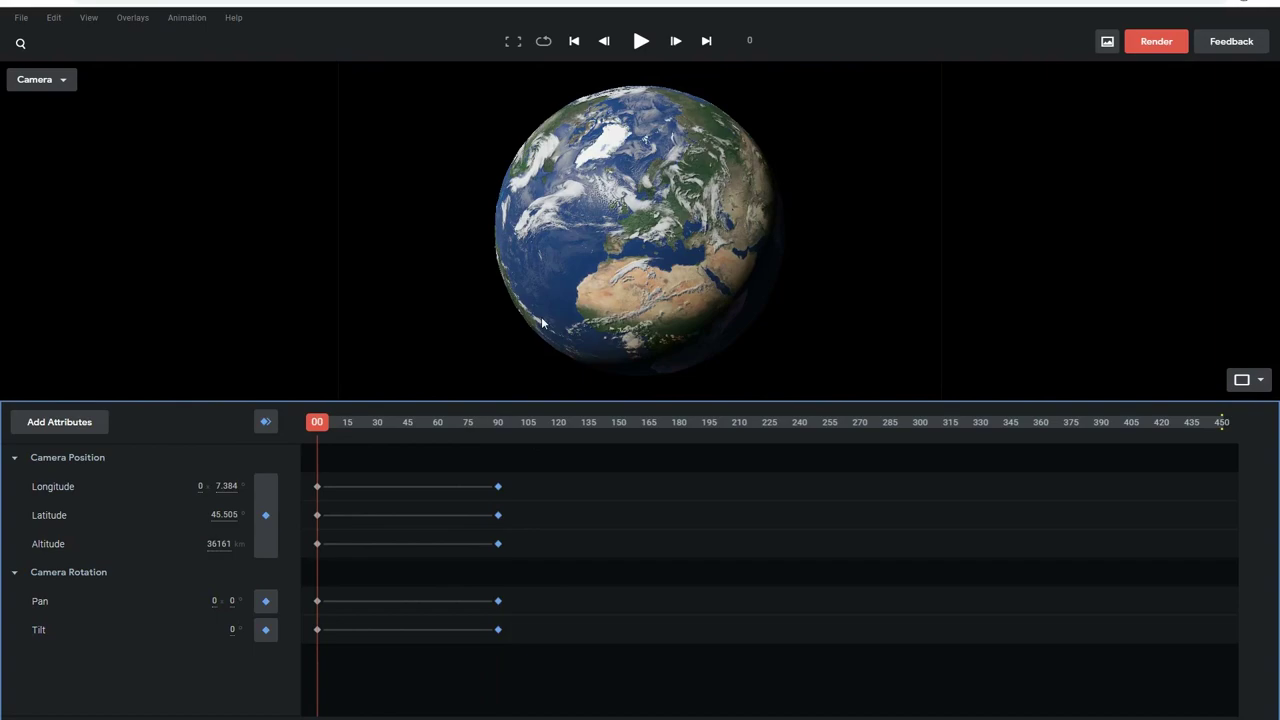
pyautogui.press('space')
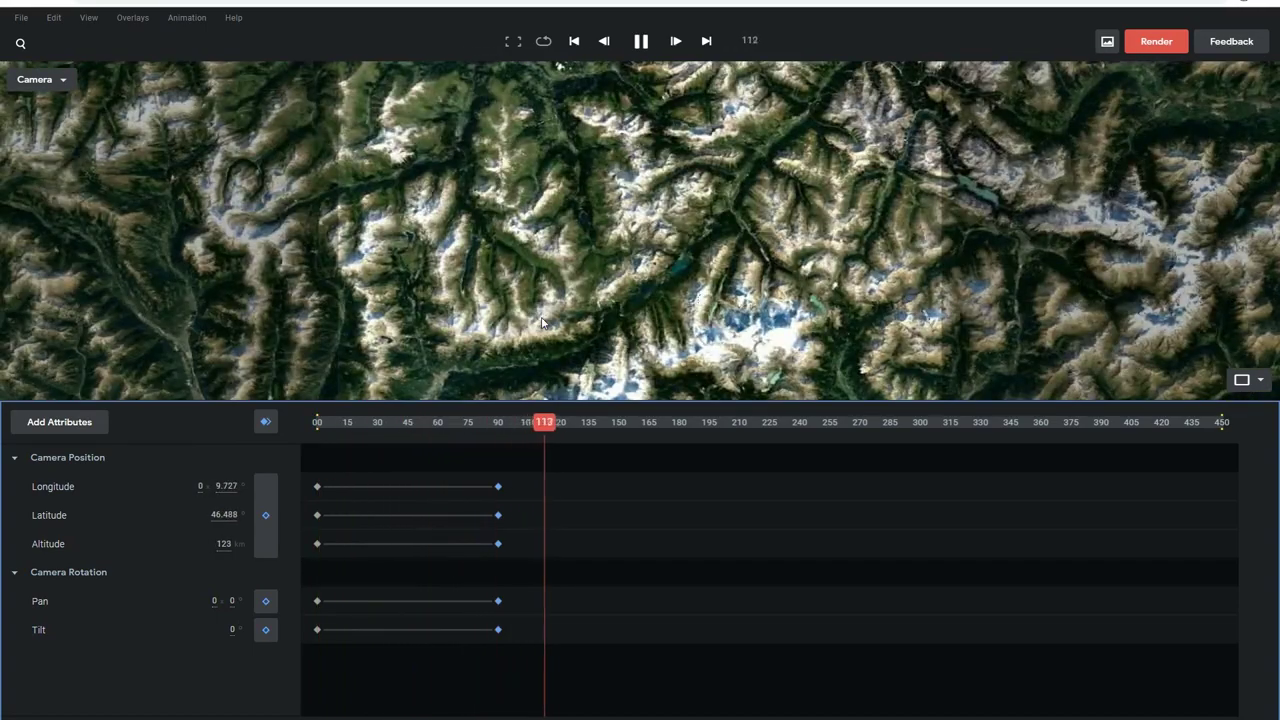
pyautogui.moveTo(516, 430); pyautogui.dragTo(535, 432)
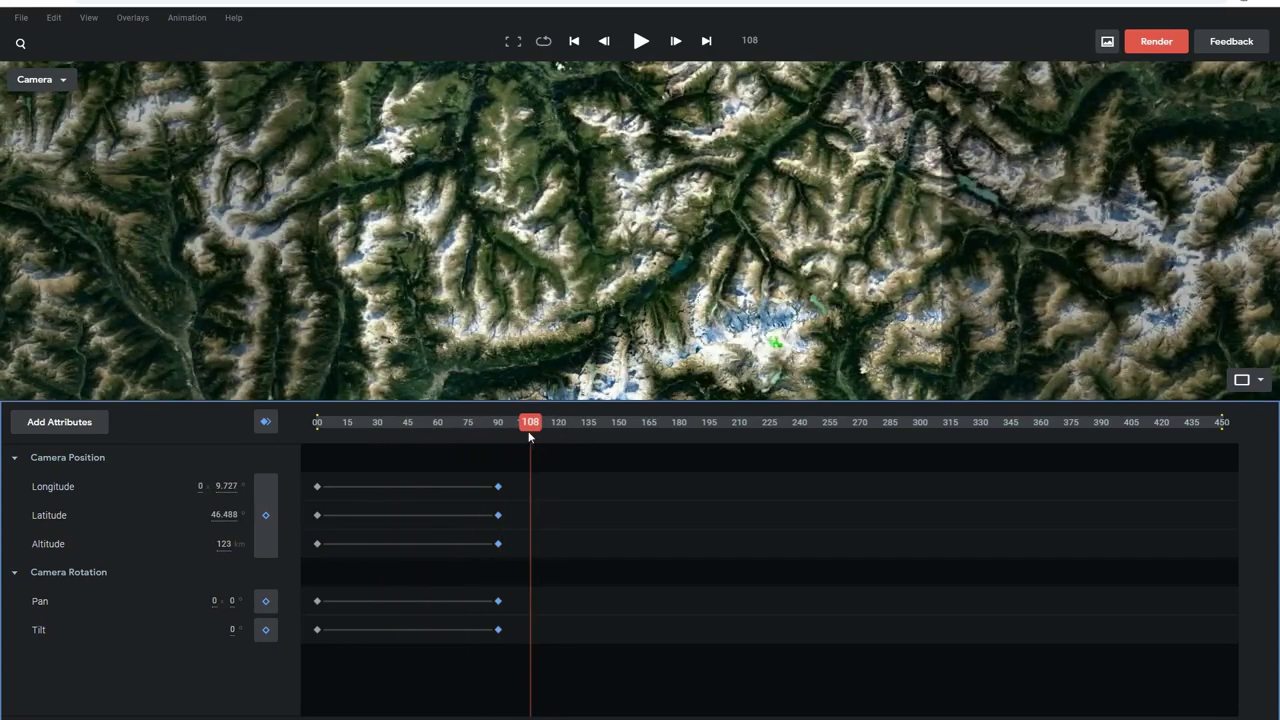
pyautogui.moveTo(531, 435); pyautogui.dragTo(330, 428)
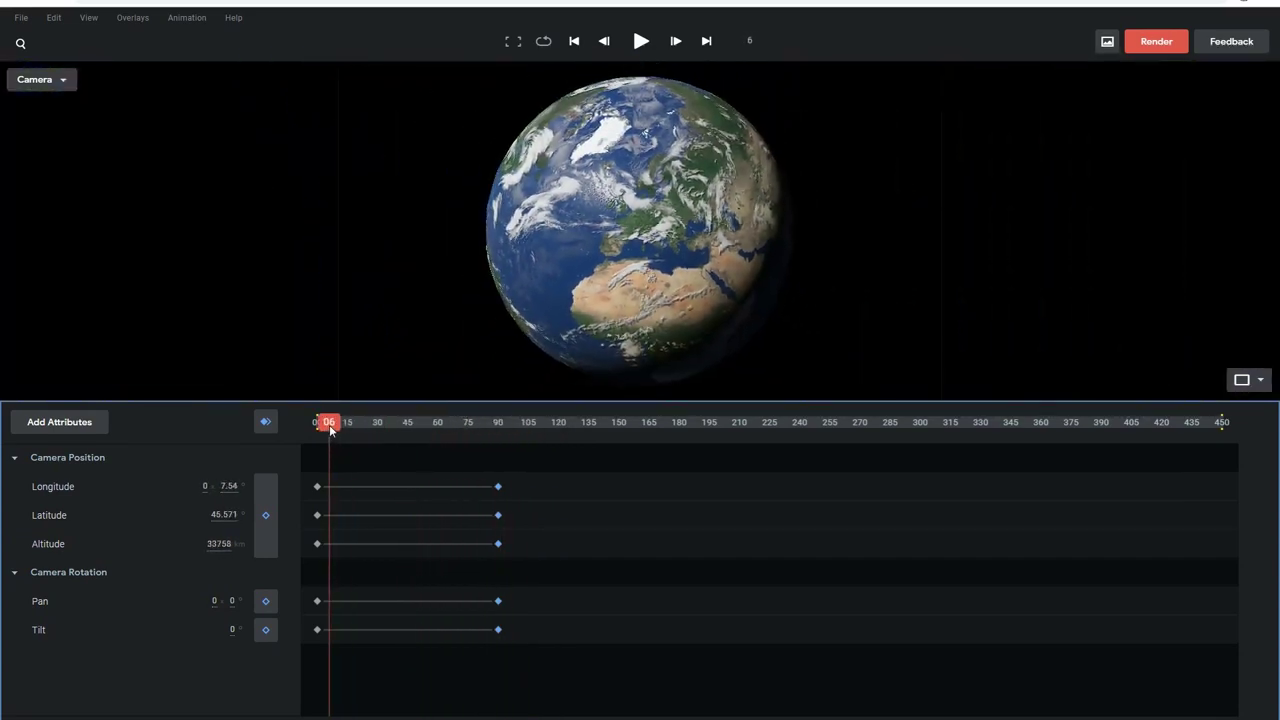
pyautogui.moveTo(534, 648); pyautogui.dragTo(337, 522)
pyautogui.click(89, 18)
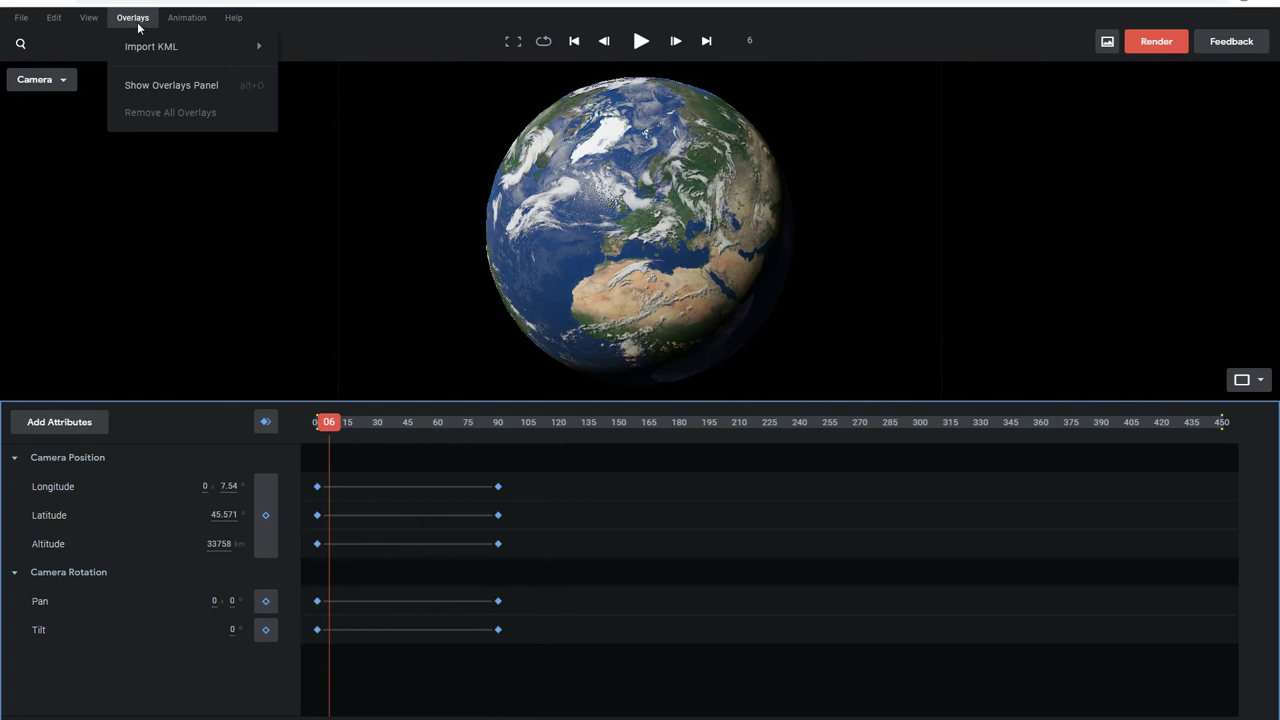
# Apply Logarithmic Altitude (Experimental) to the selected keyframes and preview the descent from frame 0
pyautogui.moveTo(168, 22)
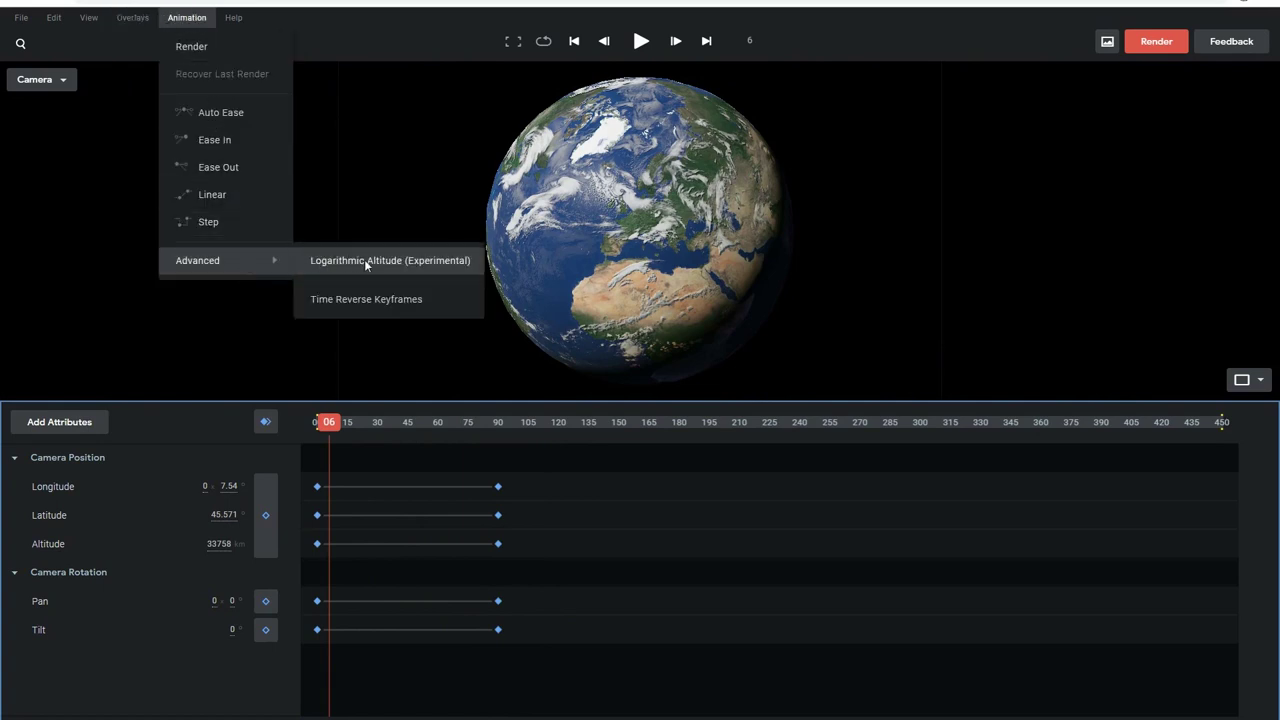
pyautogui.click(364, 259)
pyautogui.click(320, 425)
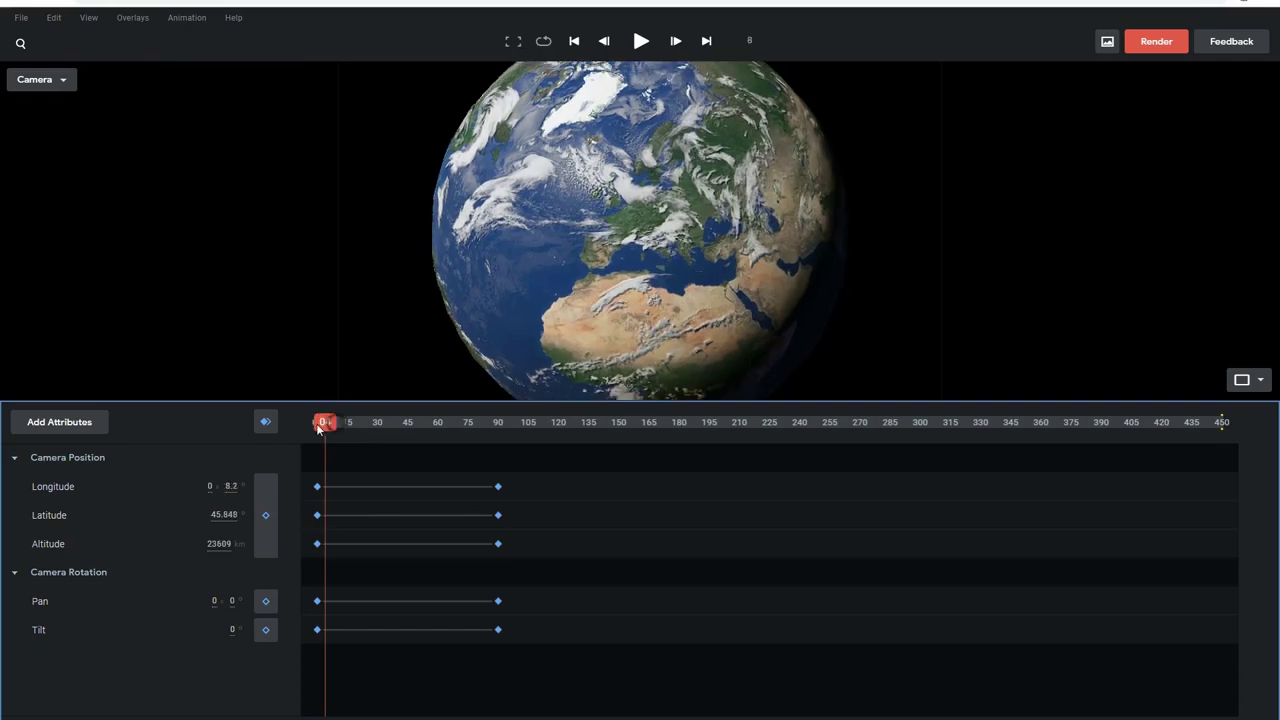
pyautogui.moveTo(318, 427); pyautogui.dragTo(295, 429)
pyautogui.press('space')
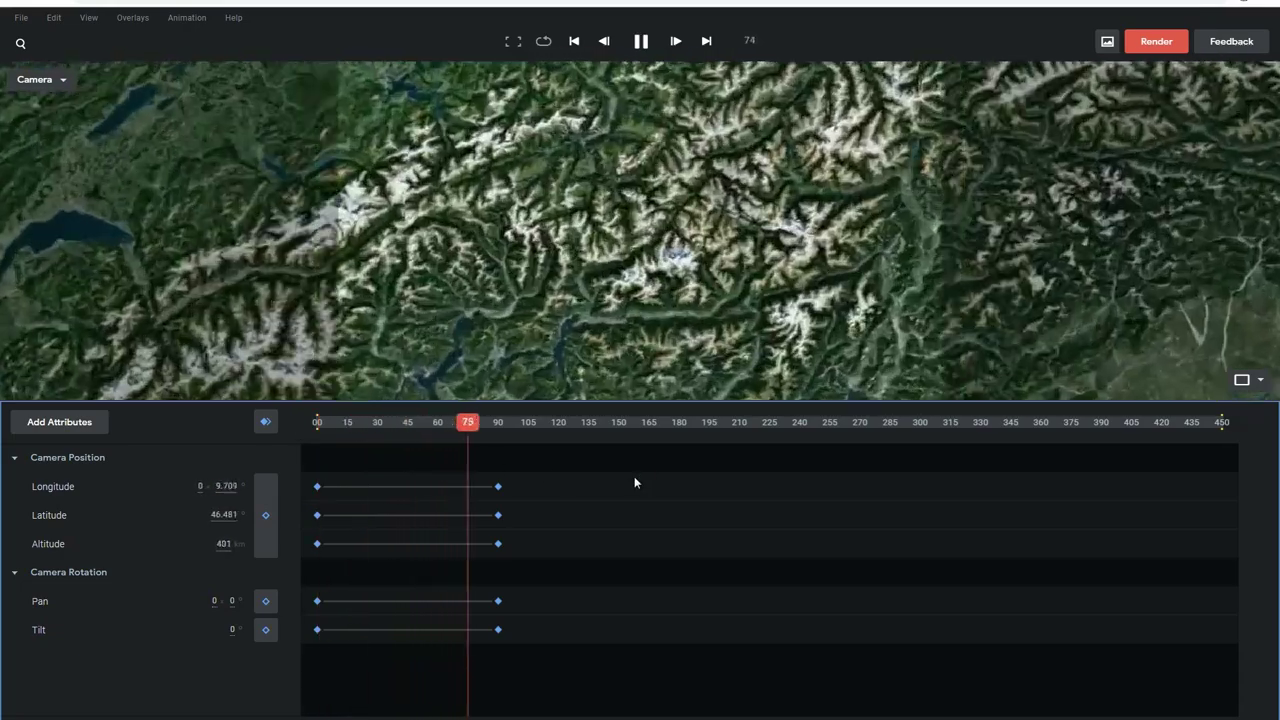
pyautogui.press('space')
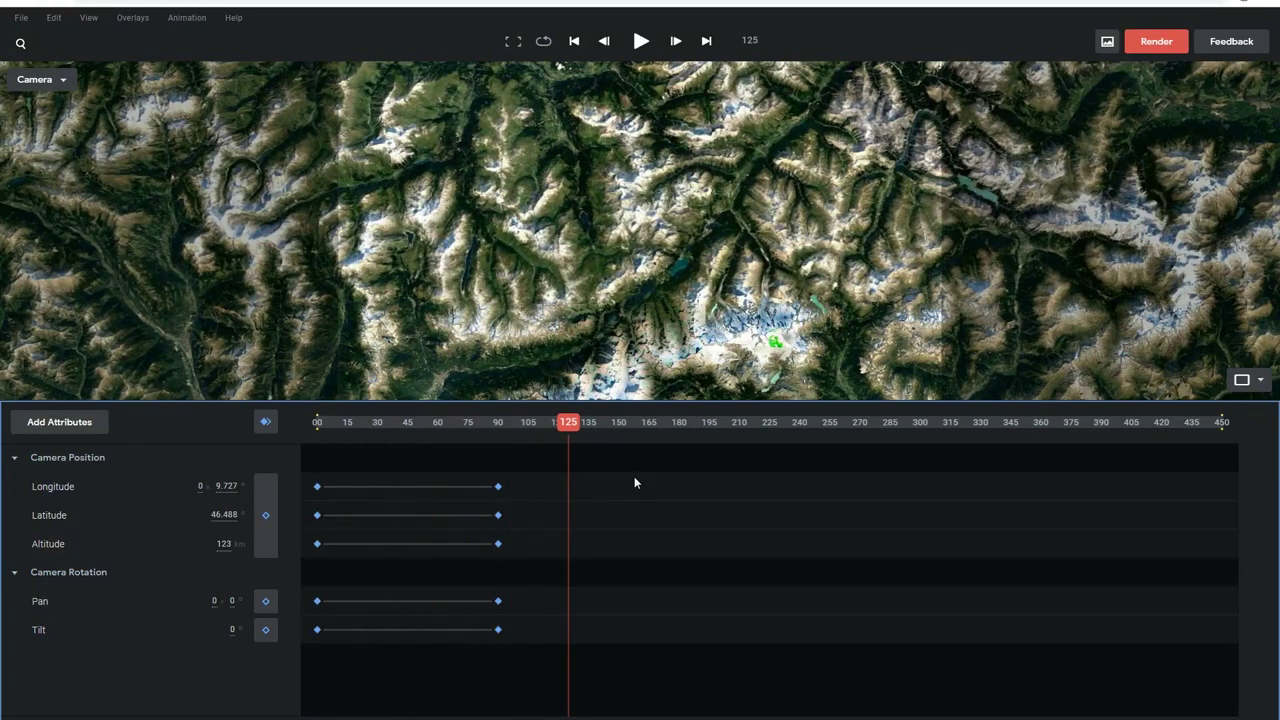